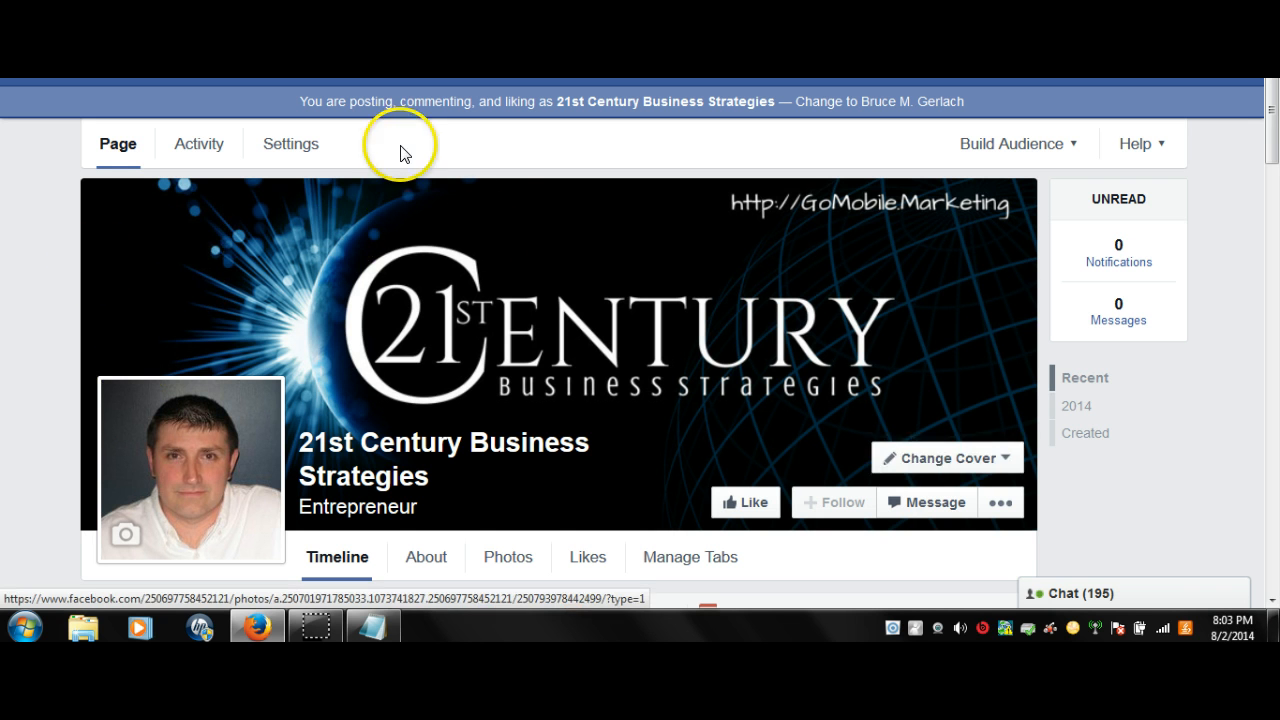
pyautogui.moveTo(660, 238)
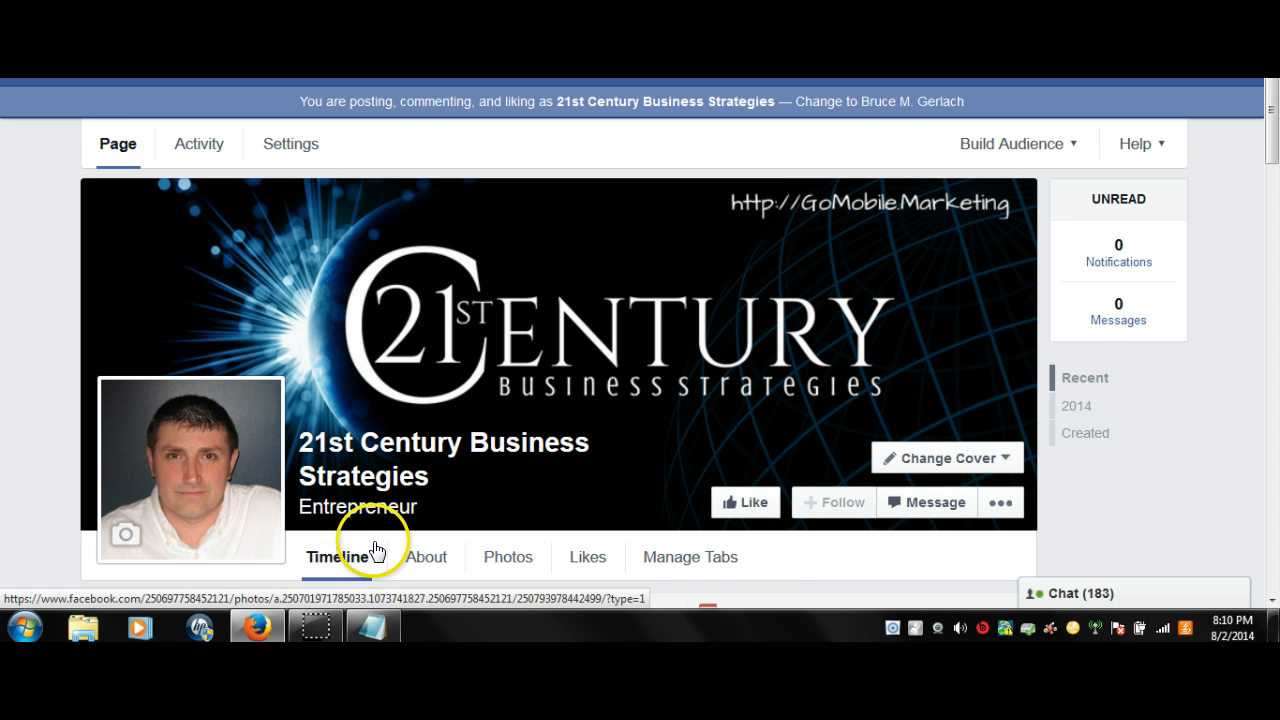
pyautogui.click(375, 624)
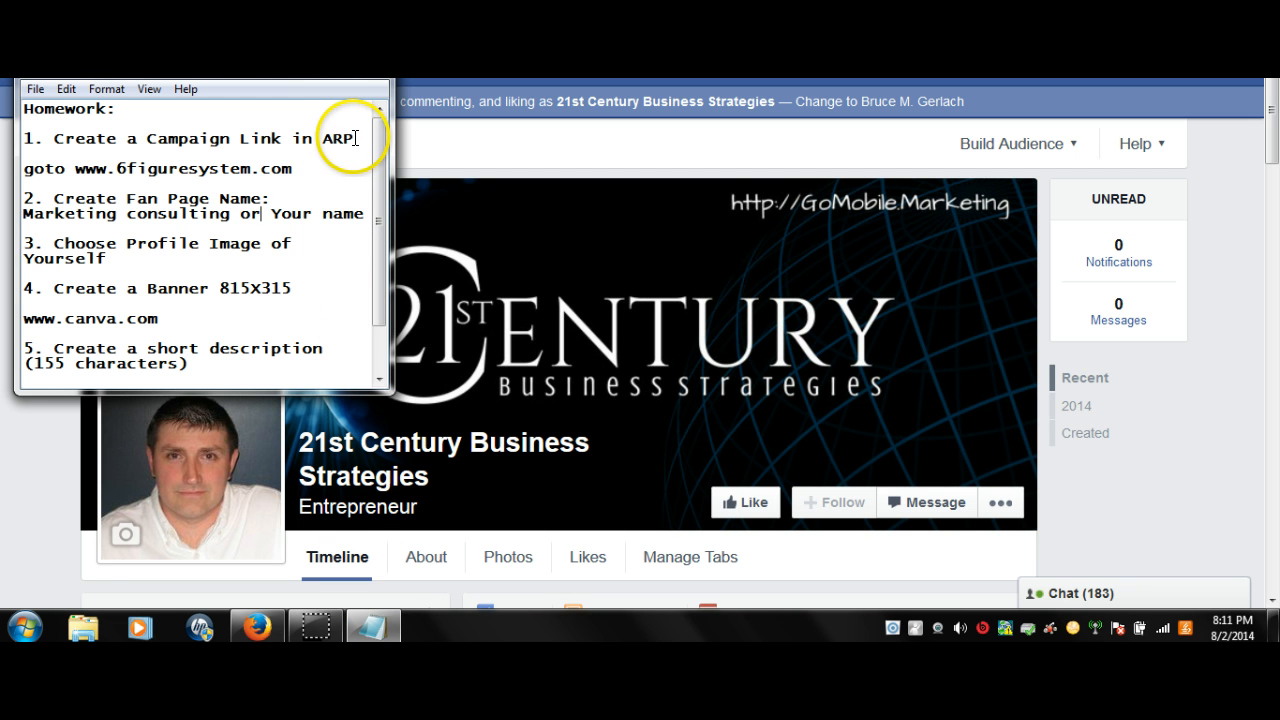
pyautogui.moveTo(352, 138); pyautogui.dragTo(55, 140)
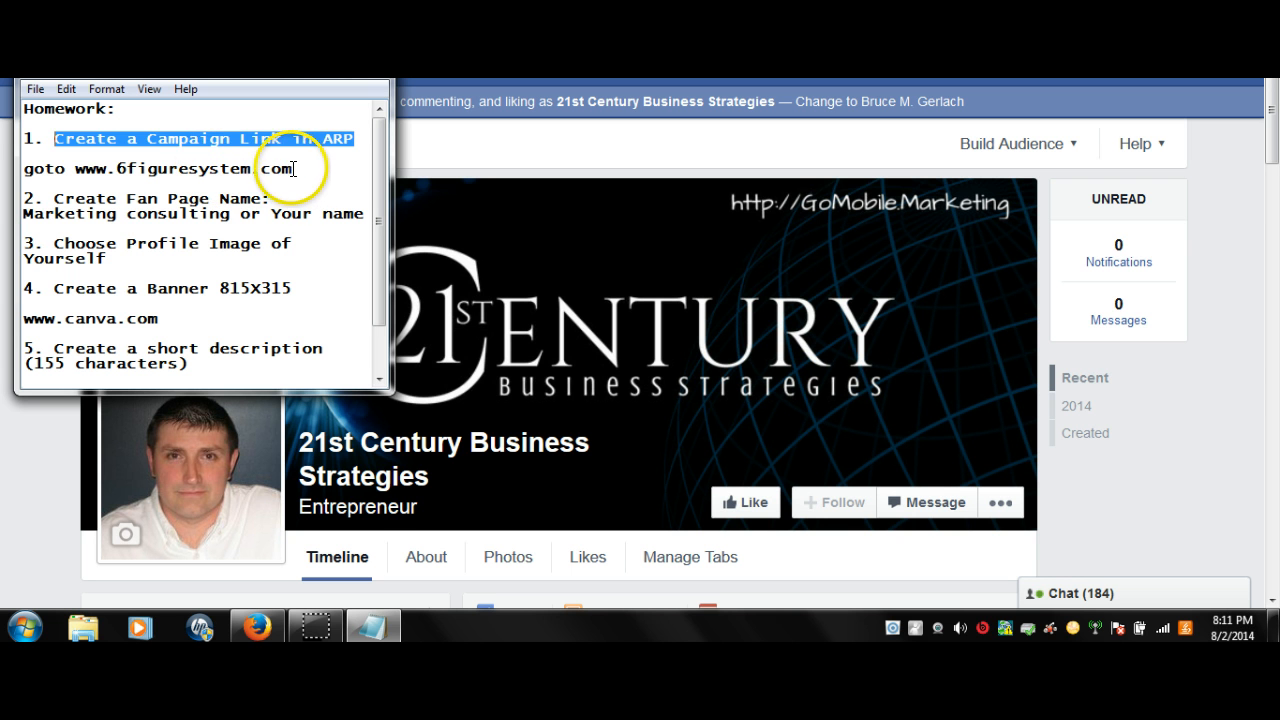
pyautogui.moveTo(293, 169); pyautogui.dragTo(75, 176)
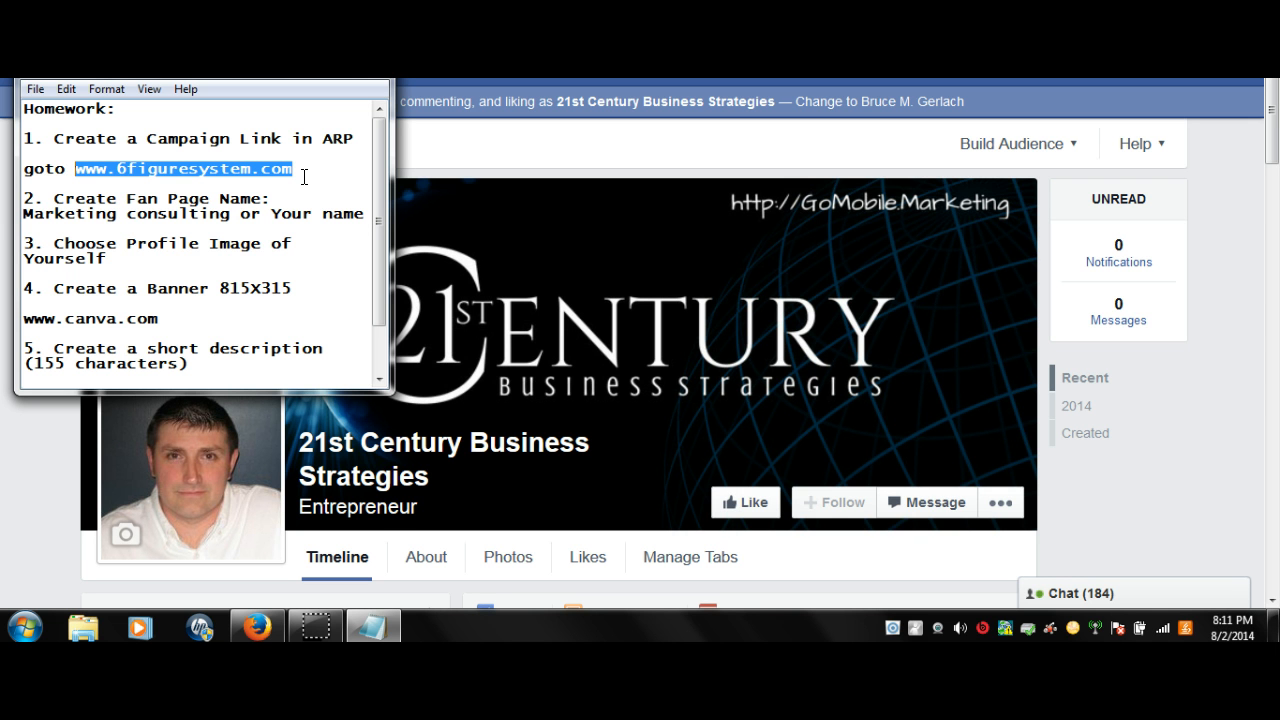
pyautogui.click(304, 177)
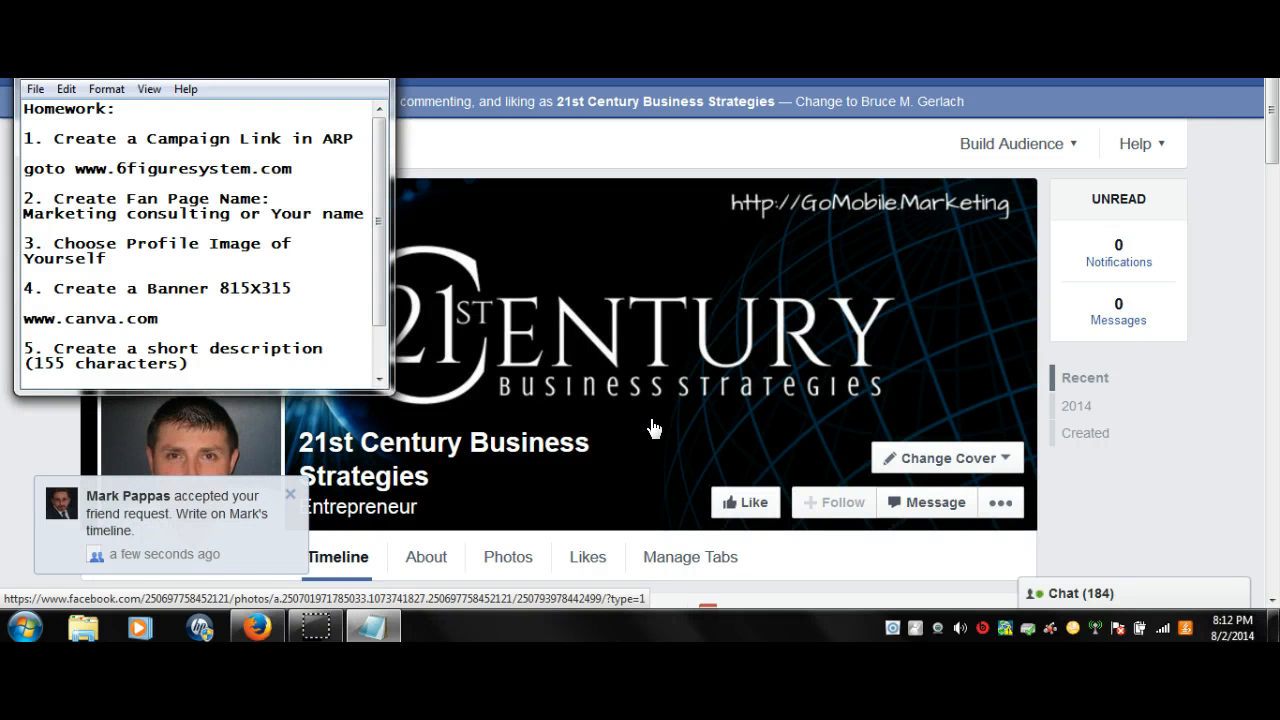
# Step: Dismiss the Facebook notification pop-ups and return to the Notepad homework notes to view the tasks through number 7
pyautogui.click(289, 492)
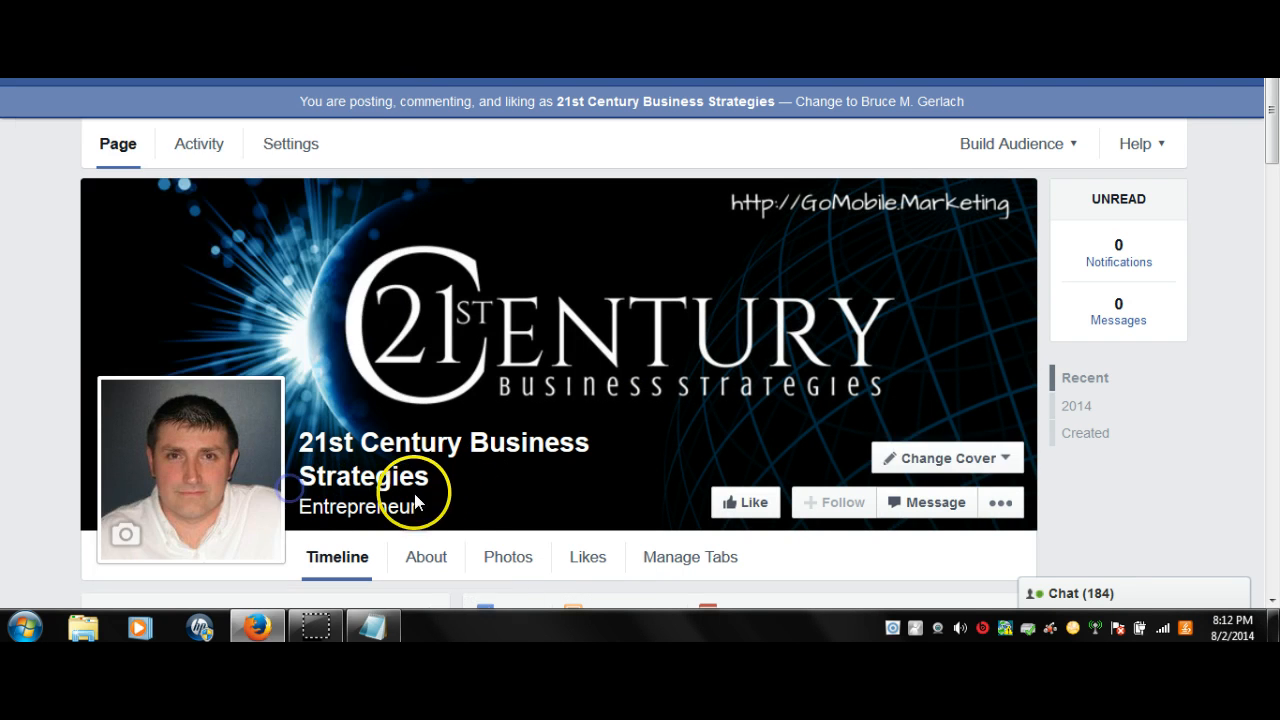
pyautogui.click(372, 626)
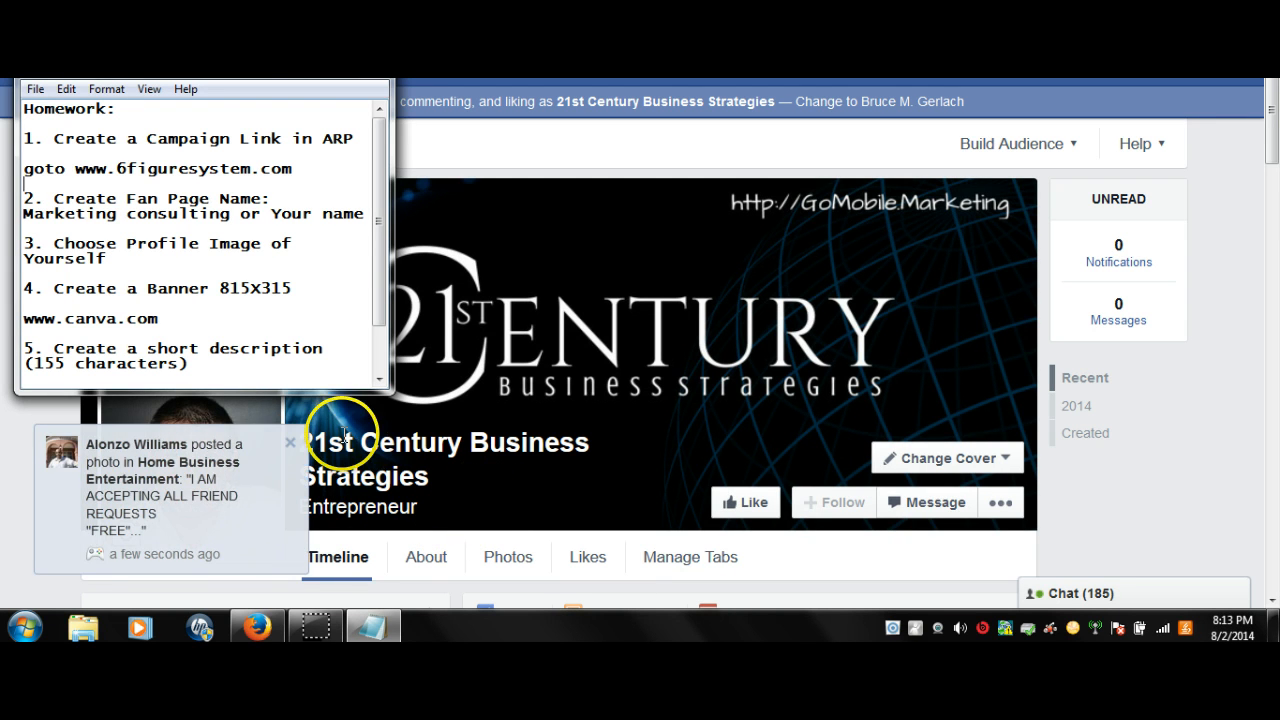
pyautogui.click(290, 443)
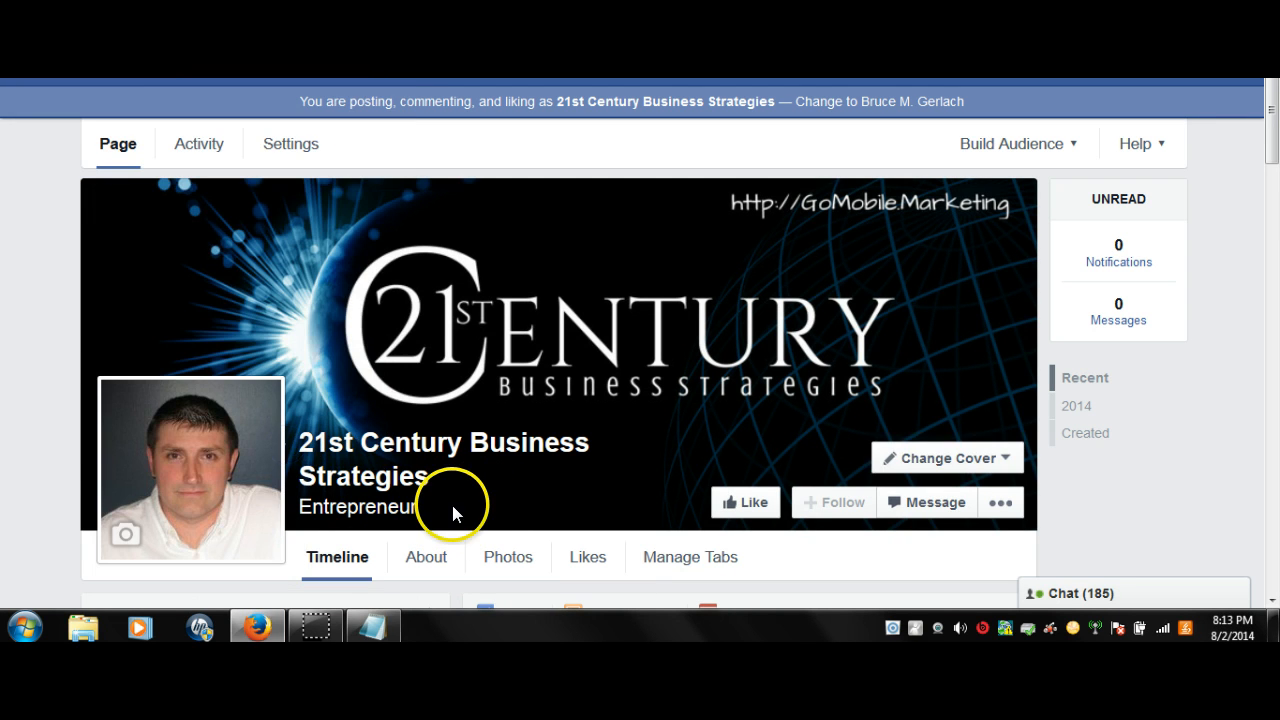
pyautogui.click(372, 624)
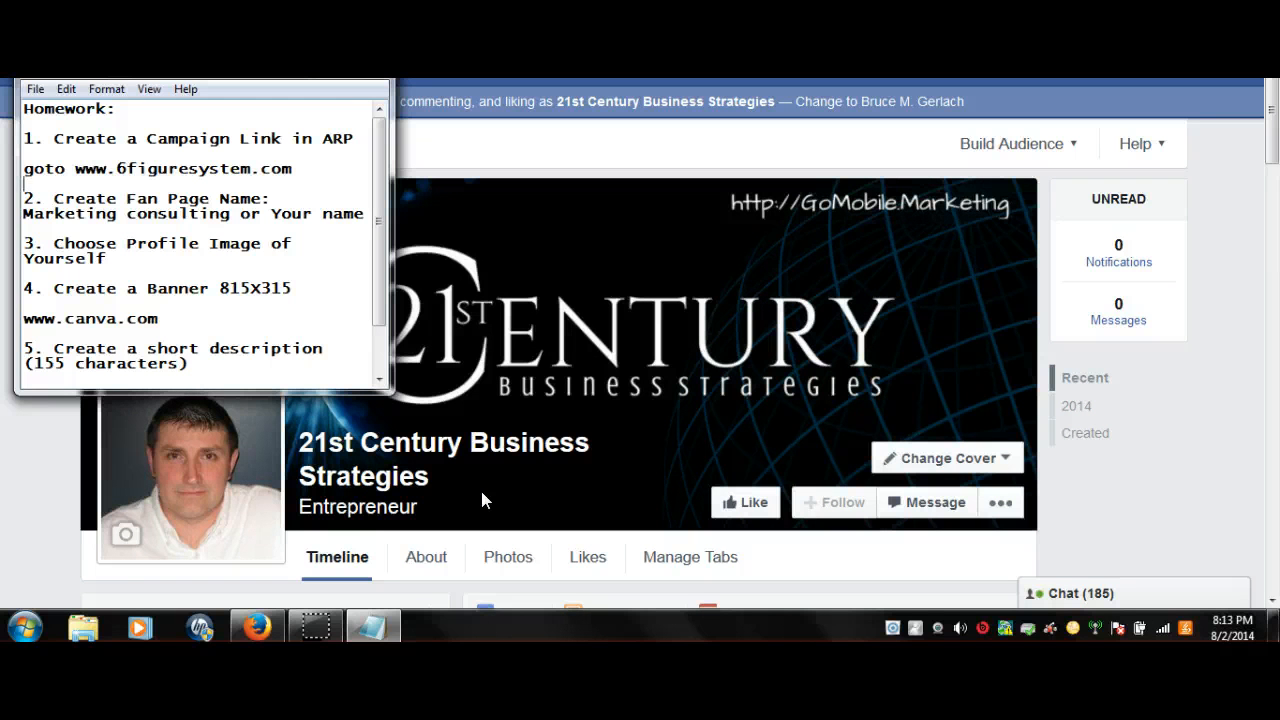
pyautogui.moveTo(251, 434)
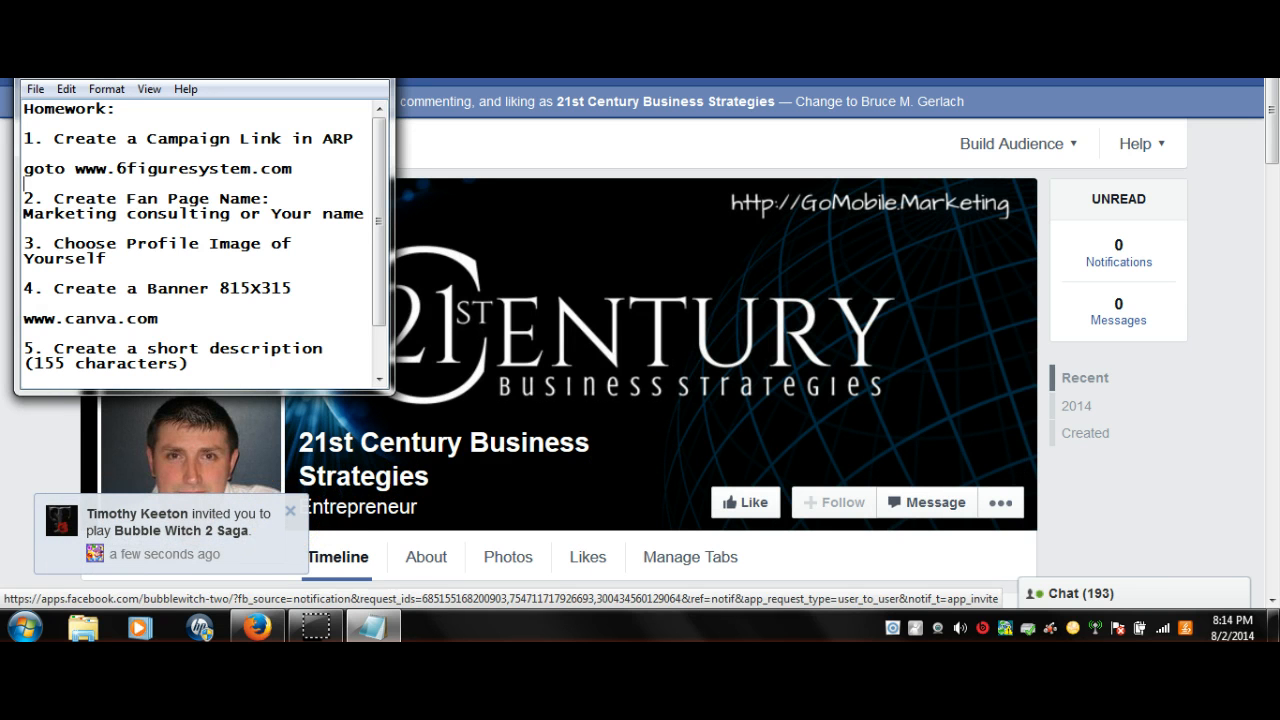
pyautogui.click(291, 515)
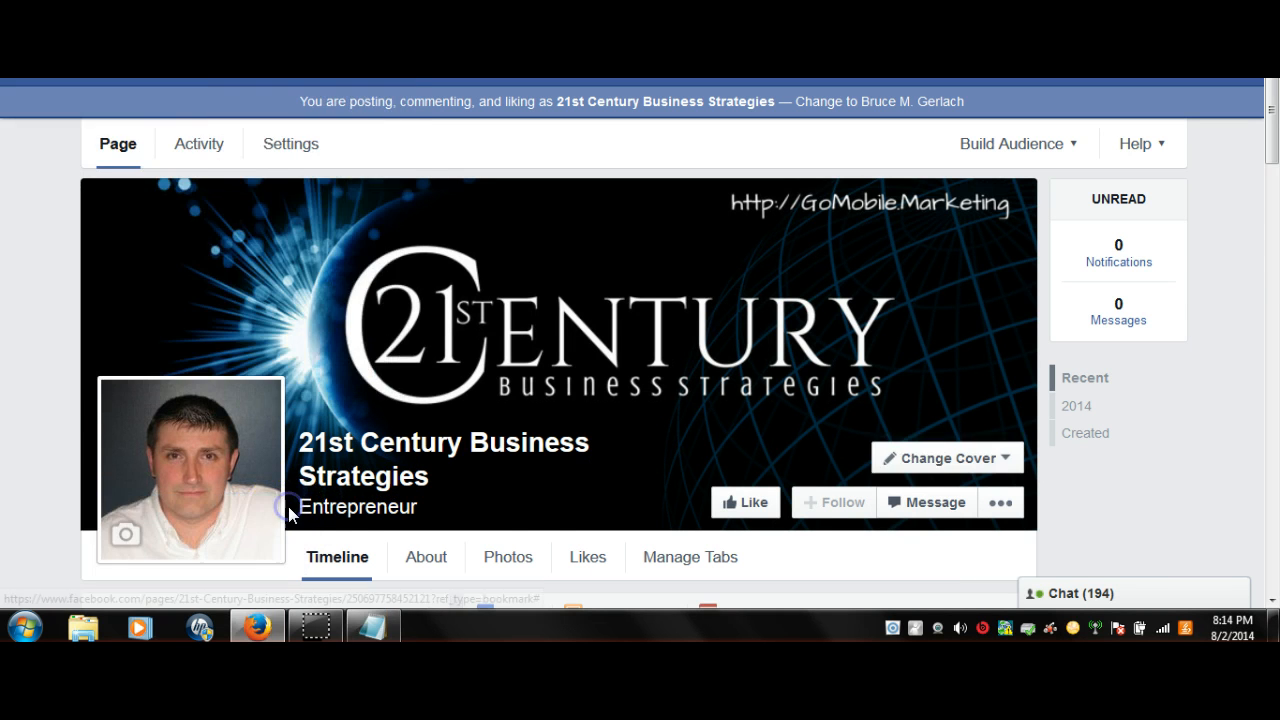
pyautogui.click(372, 622)
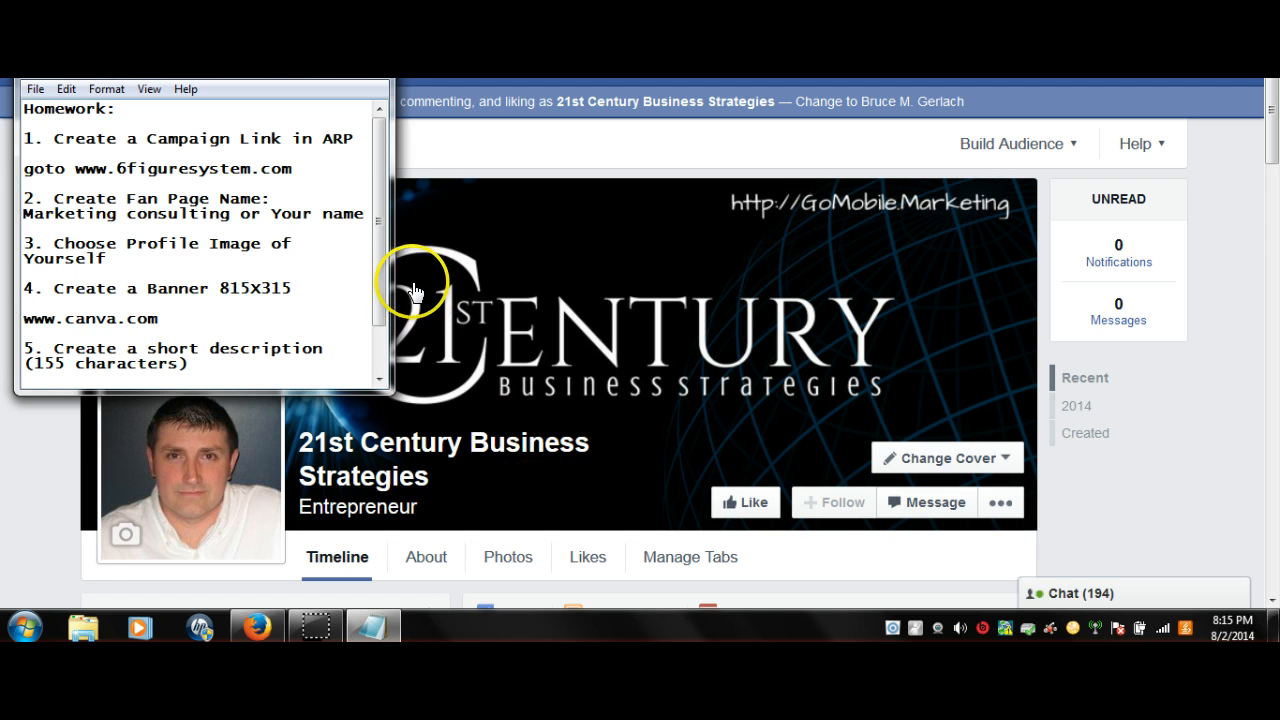
pyautogui.moveTo(380, 206); pyautogui.dragTo(379, 254)
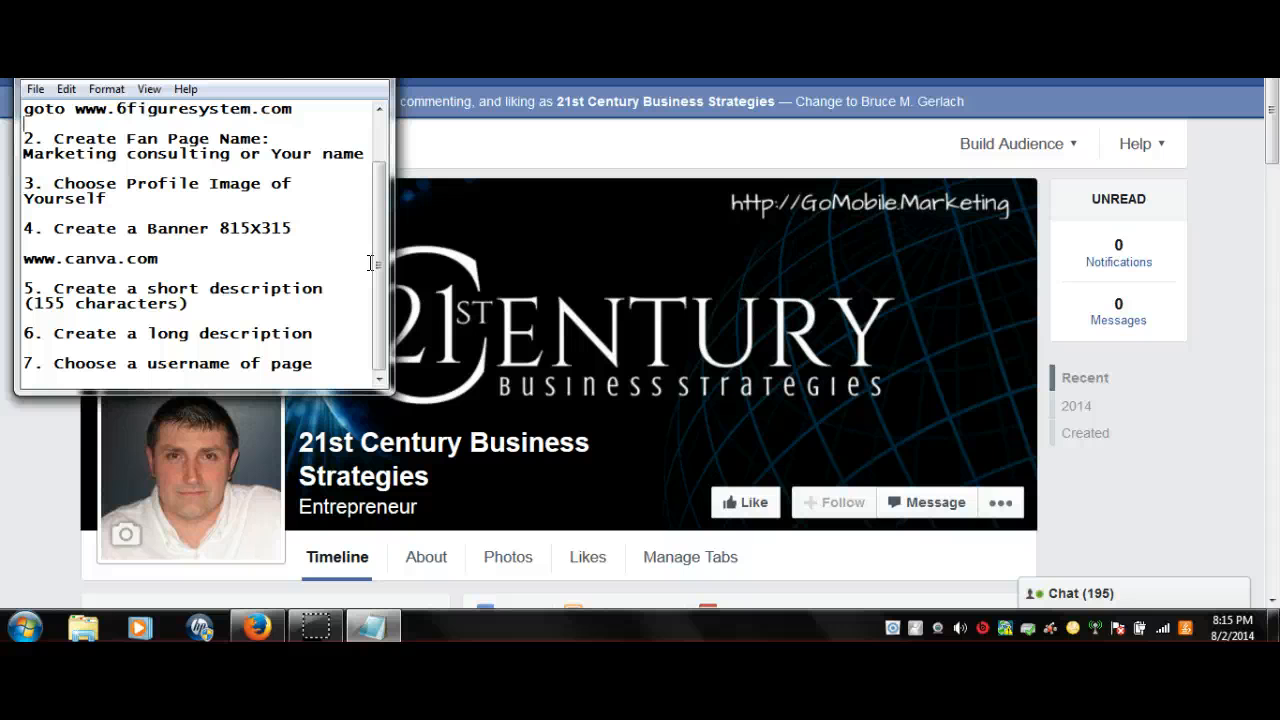
# Step: Open the About section of the 21st Century Business Strategies page and look over its short description and mission
pyautogui.click(428, 561)
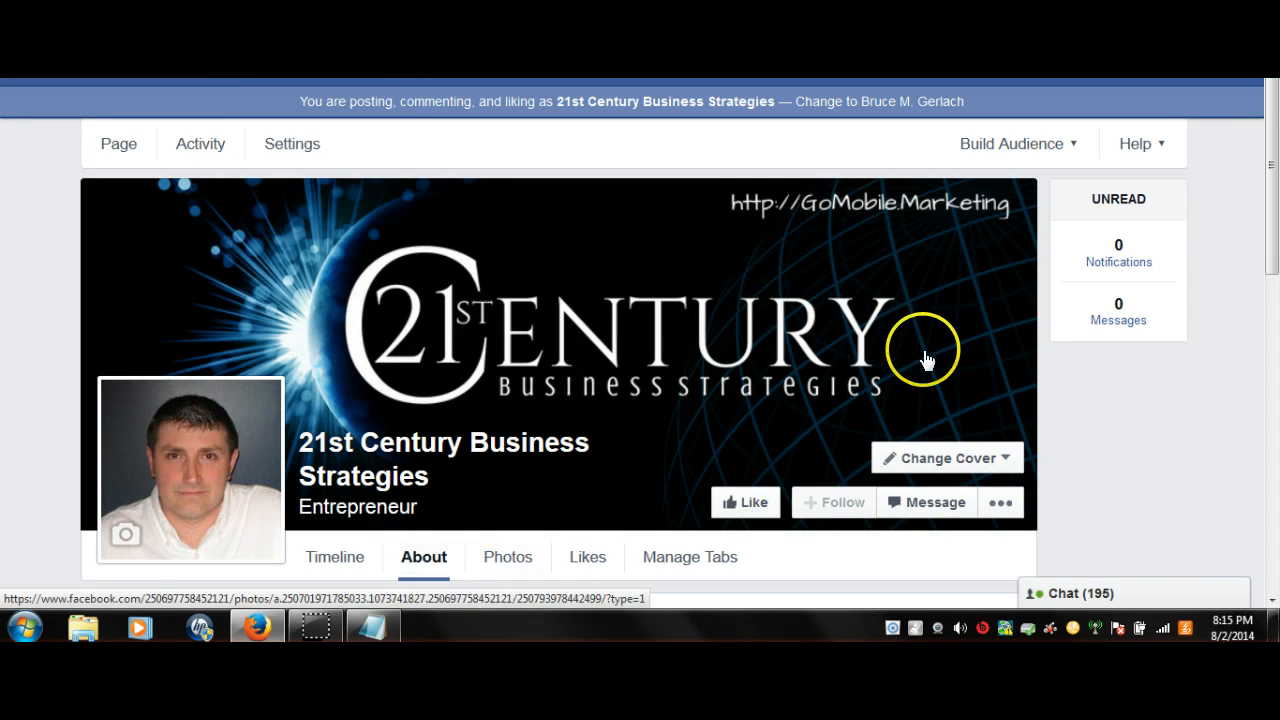
pyautogui.moveTo(1272, 148); pyautogui.dragTo(1274, 322)
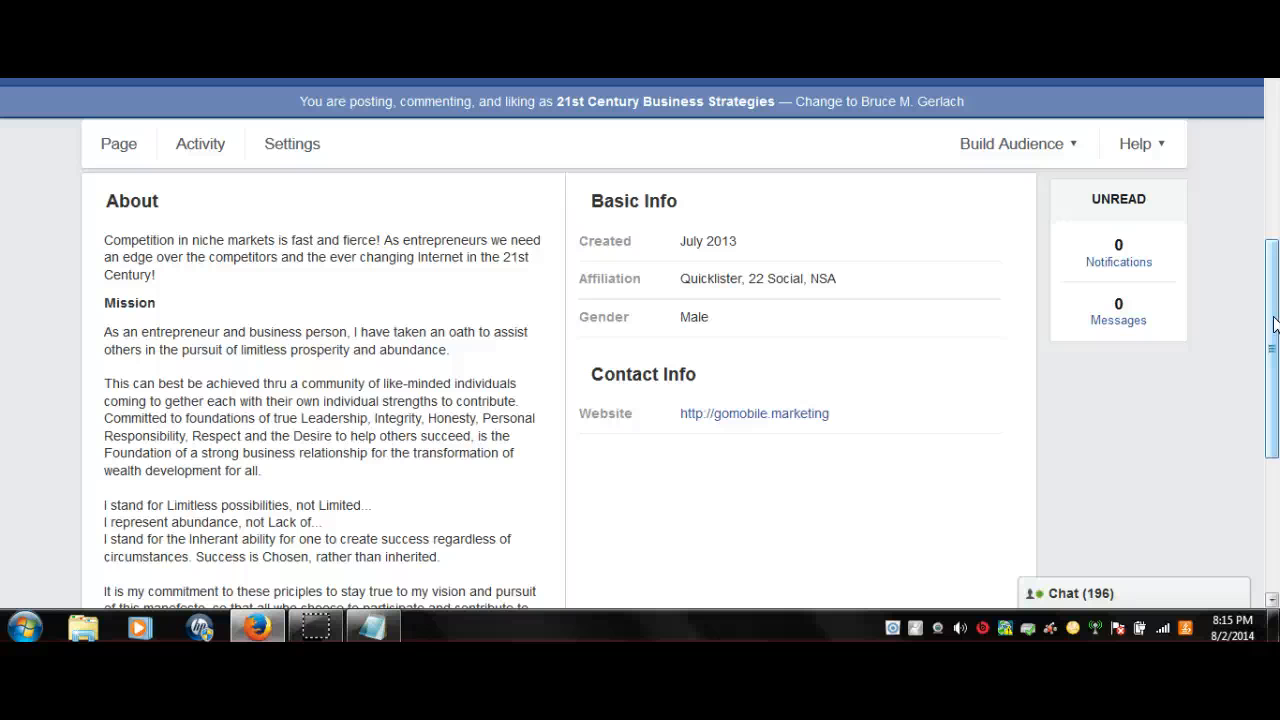
pyautogui.moveTo(1273, 323); pyautogui.dragTo(1273, 160)
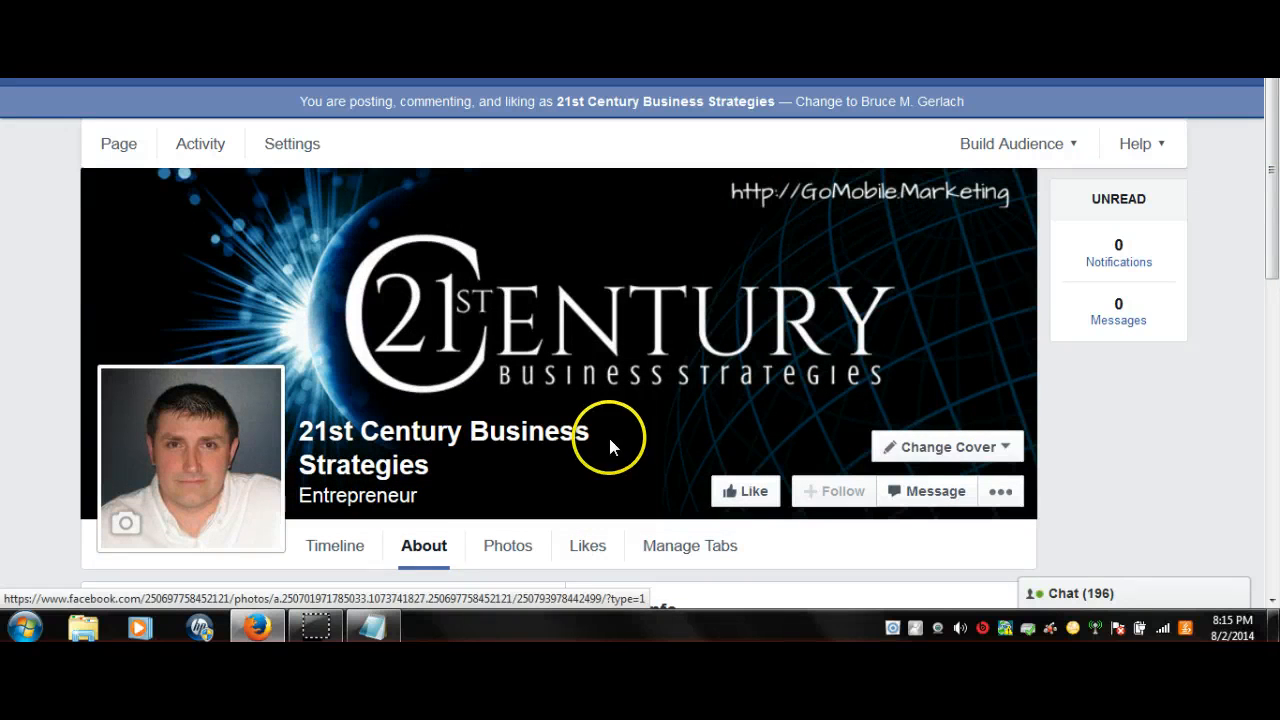
# Step: Check the homework notes, return to the page's About section, and expand the biography to read the long description
pyautogui.click(370, 630)
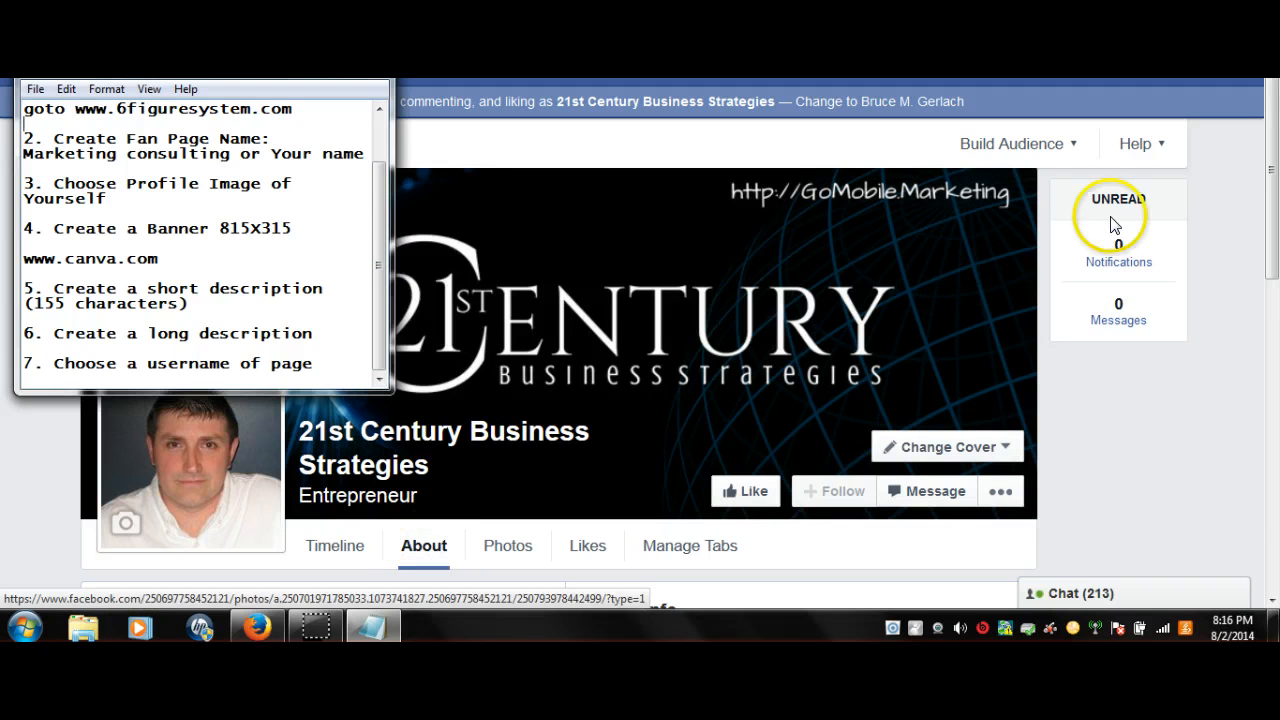
pyautogui.moveTo(1261, 130); pyautogui.dragTo(1272, 245)
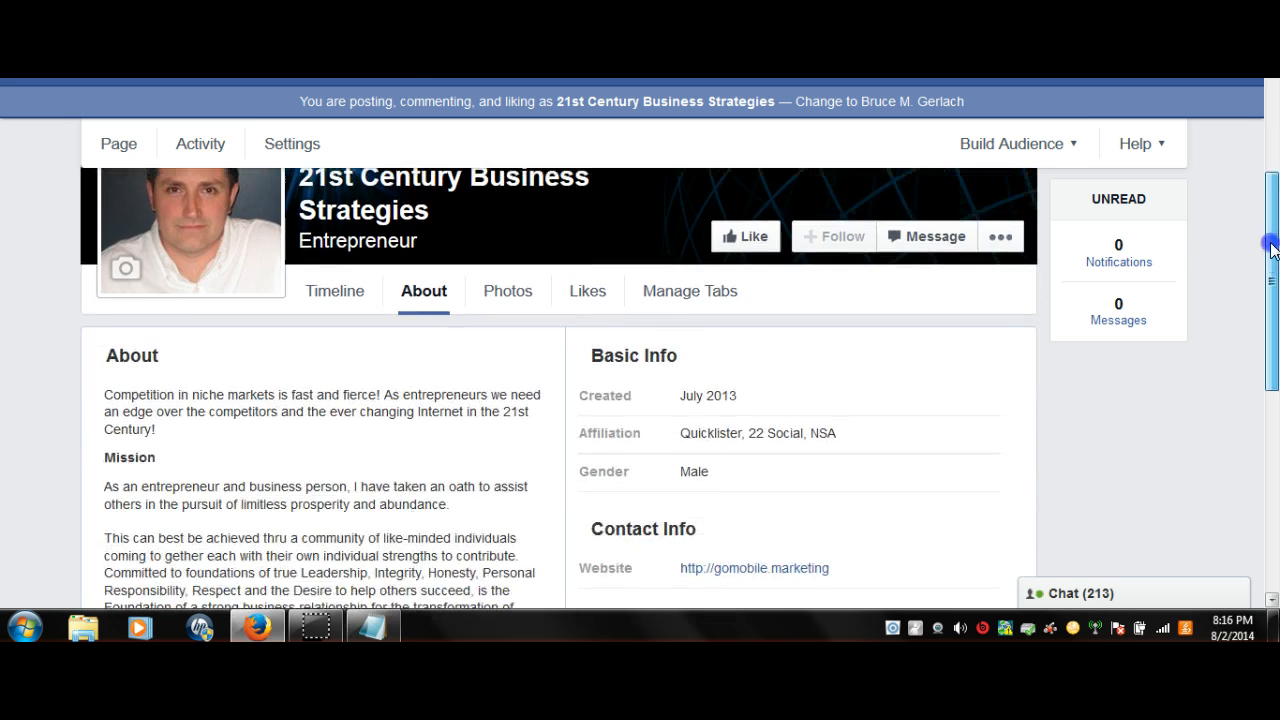
pyautogui.scroll(-3, 1272, 245)
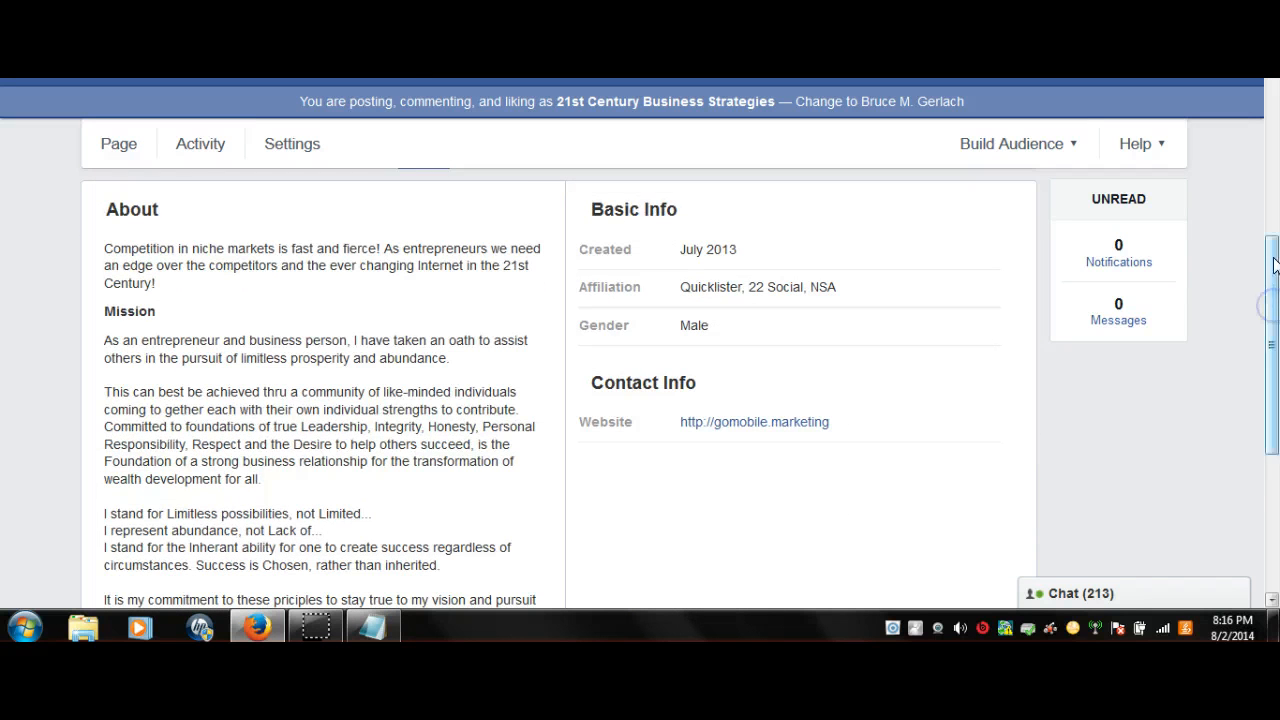
pyautogui.moveTo(1274, 263); pyautogui.dragTo(1274, 390)
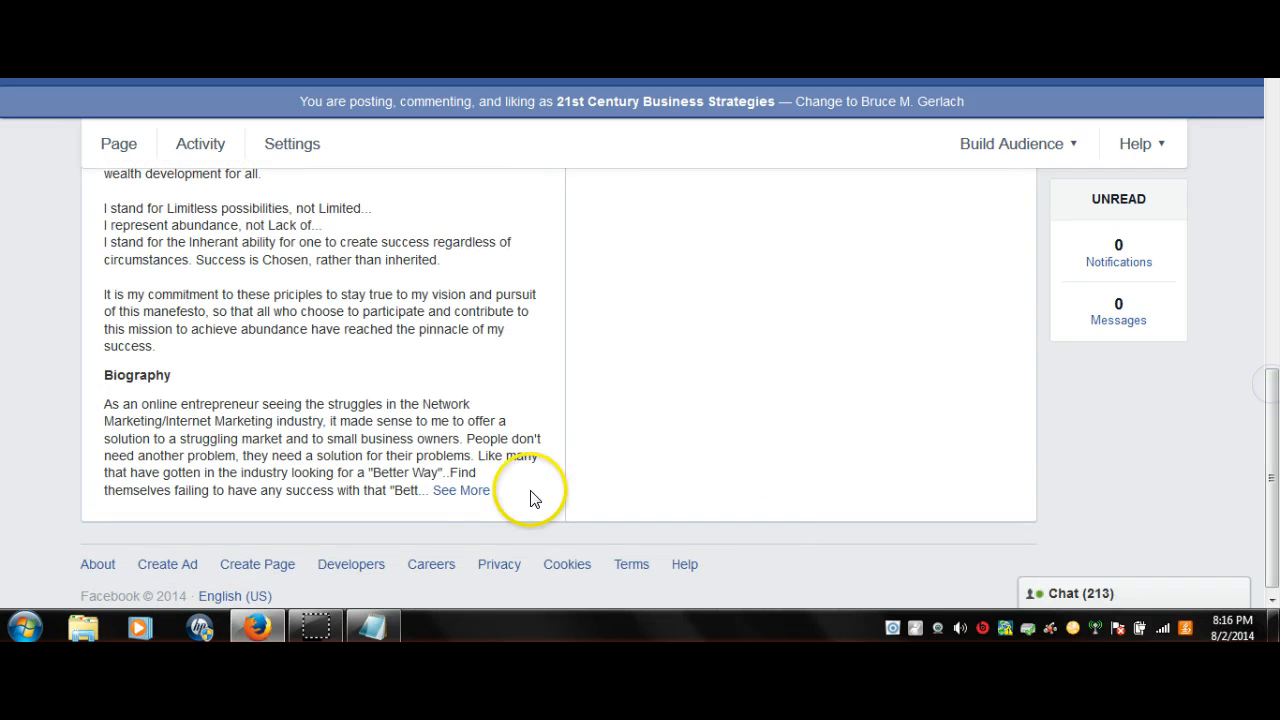
pyautogui.click(478, 492)
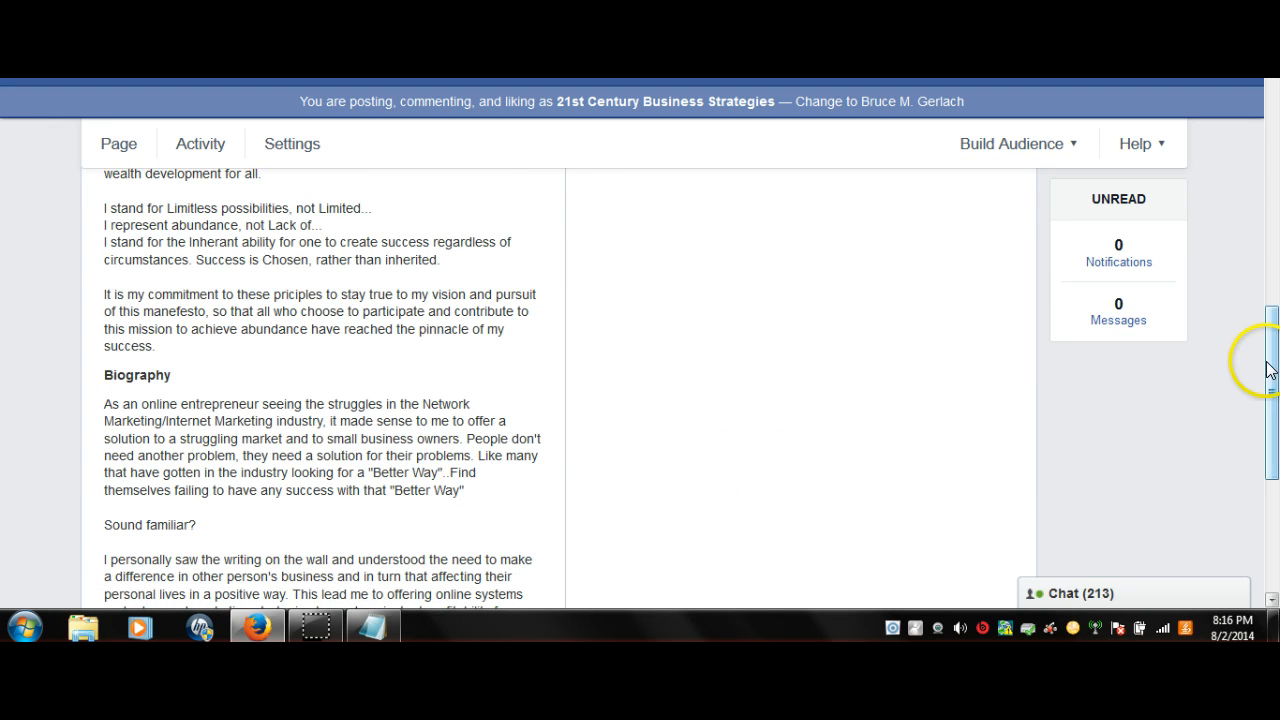
pyautogui.moveTo(1274, 340); pyautogui.dragTo(1276, 423)
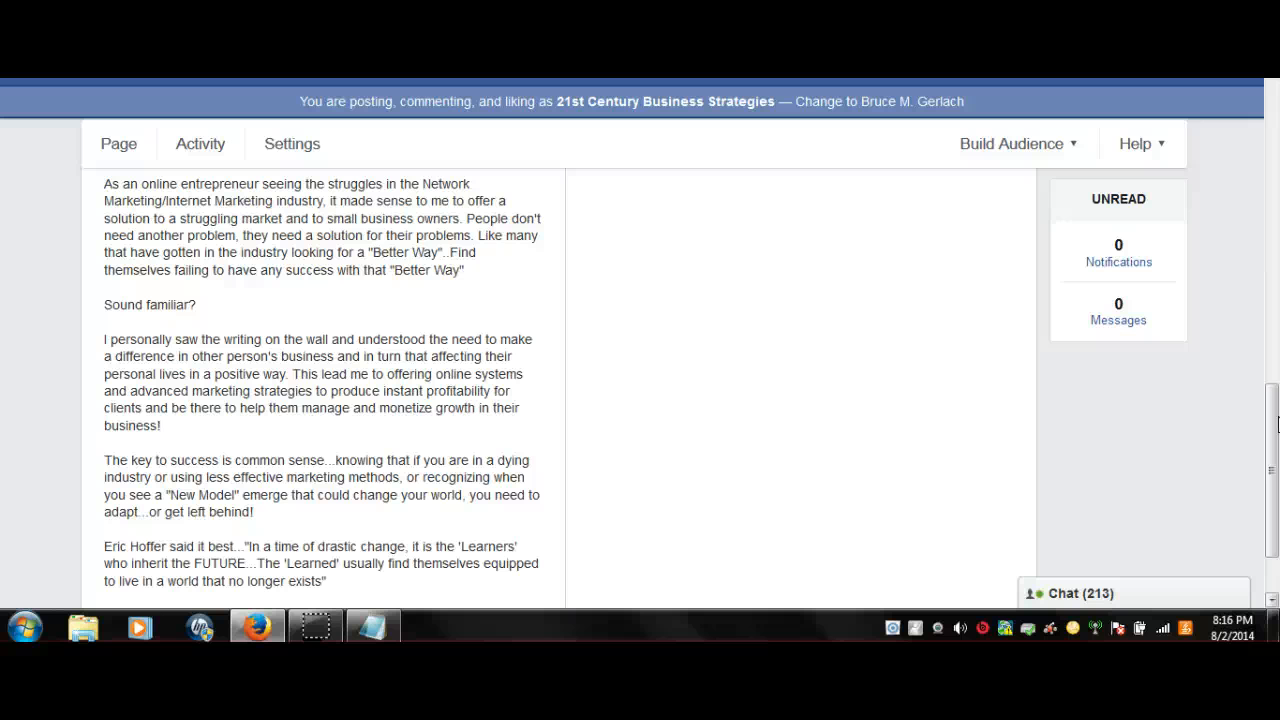
pyautogui.moveTo(1277, 424); pyautogui.dragTo(1266, 126)
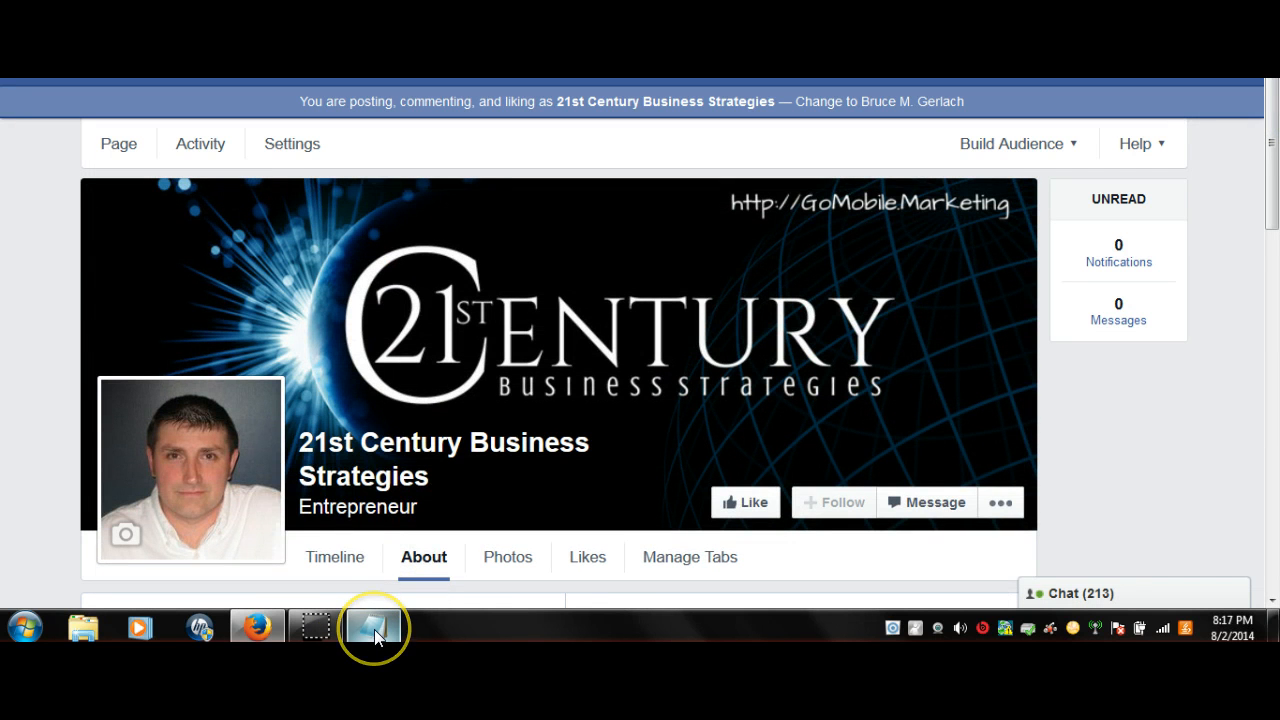
# Step: Review the whole homework list in Notepad again, from the campaign link to the page username, and dismiss the Facebook notification
pyautogui.moveTo(376, 637)
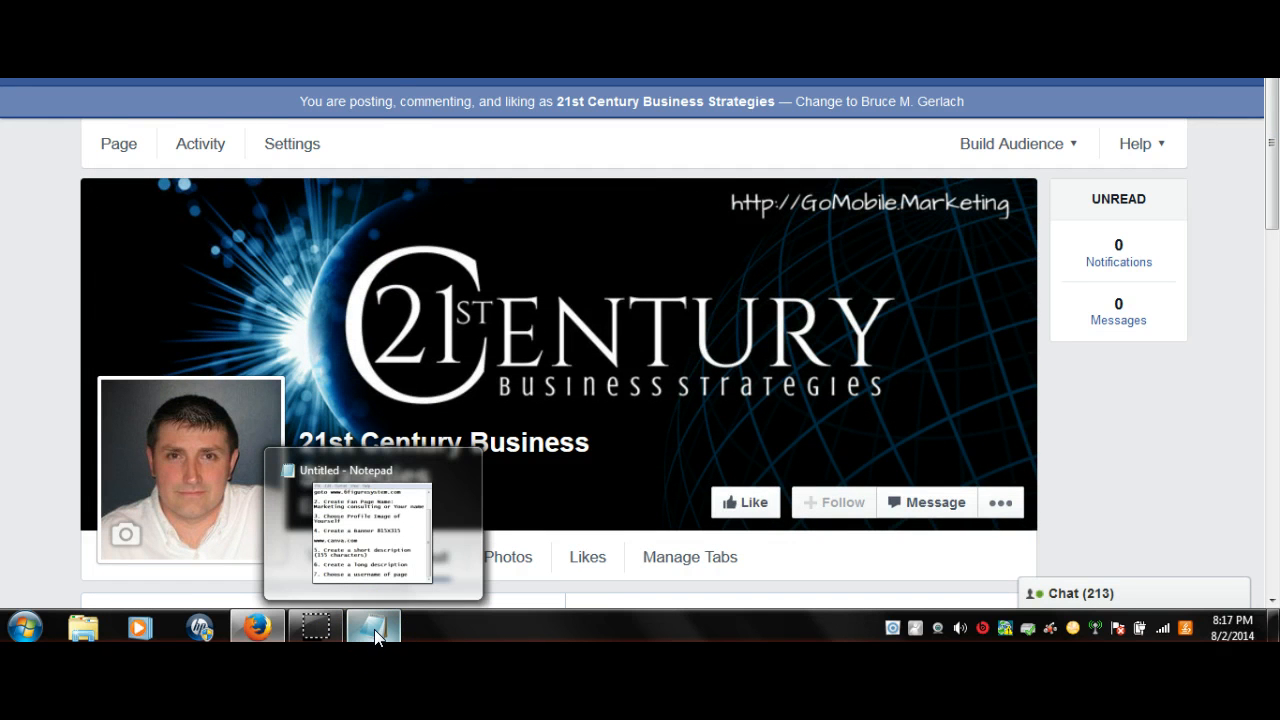
pyautogui.click(374, 629)
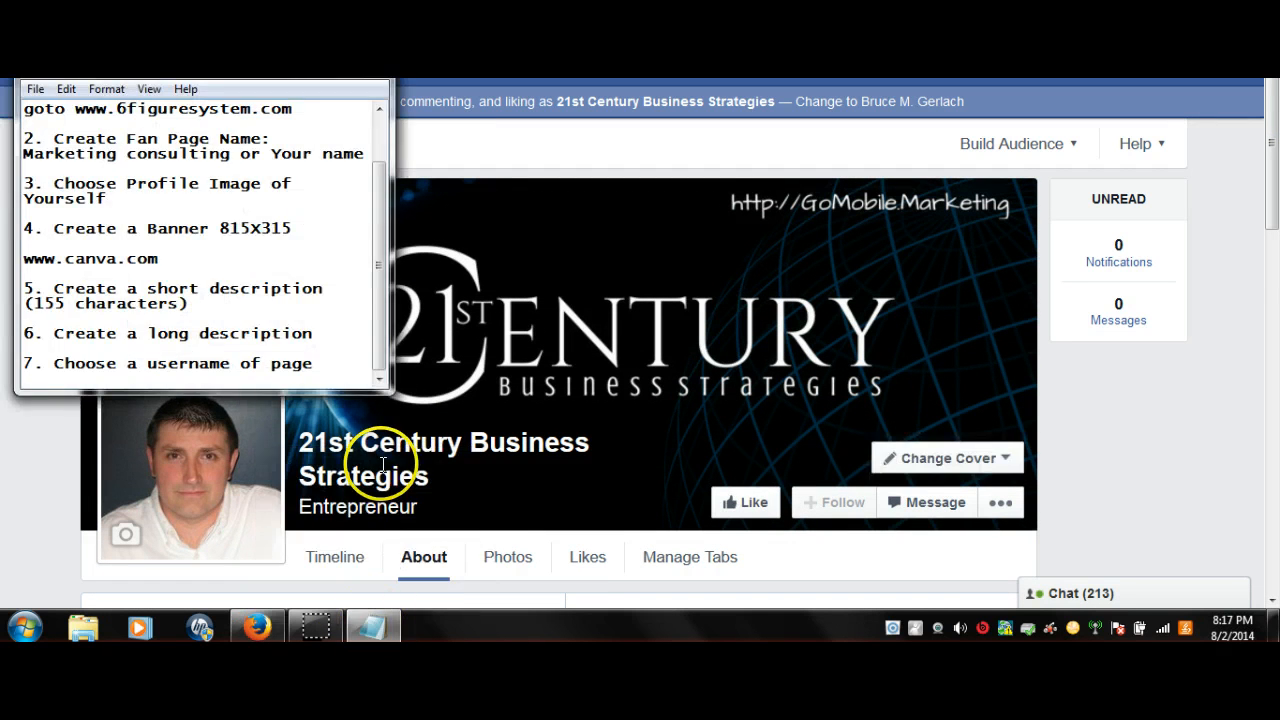
pyautogui.click(379, 366)
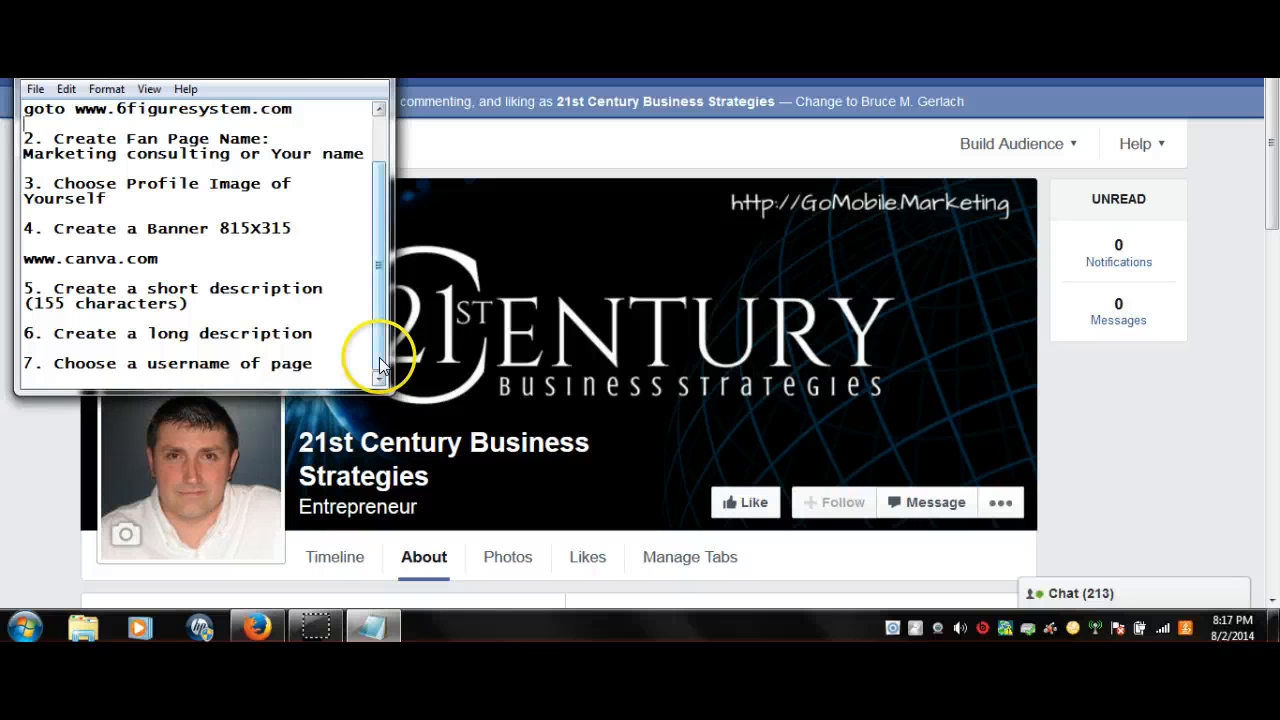
pyautogui.moveTo(379, 366); pyautogui.dragTo(379, 297)
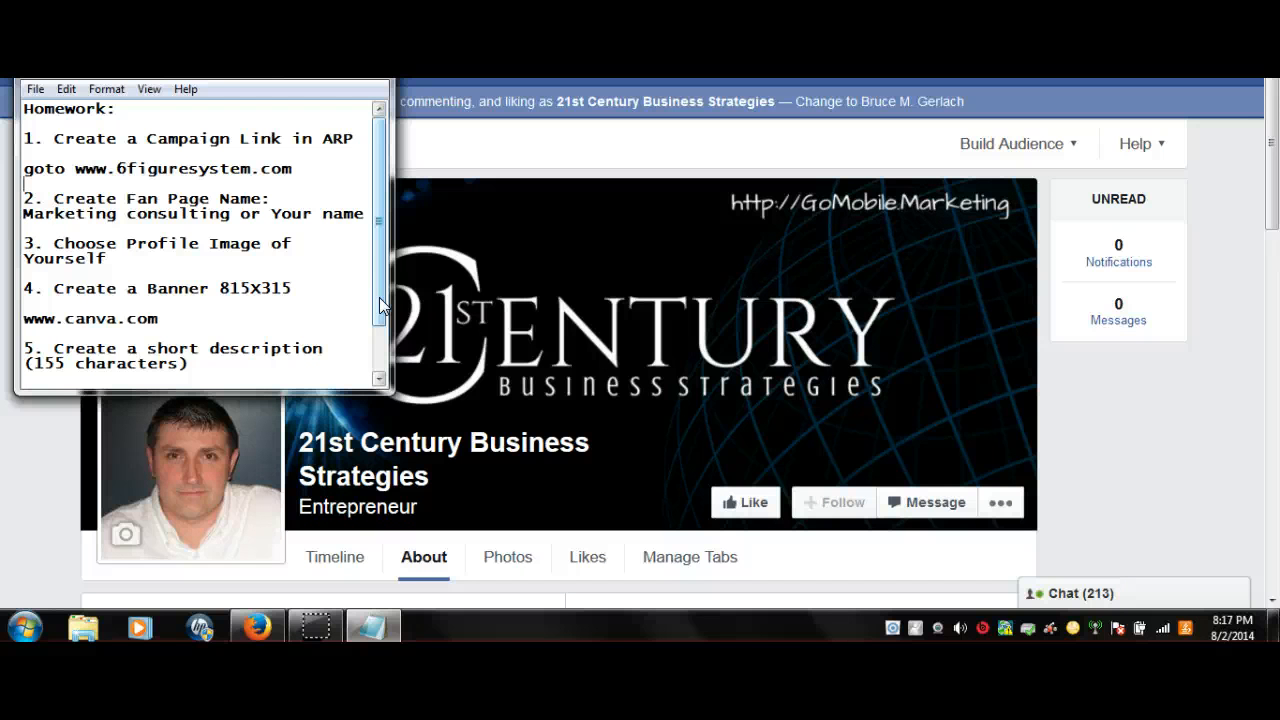
pyautogui.moveTo(379, 297); pyautogui.dragTo(379, 366)
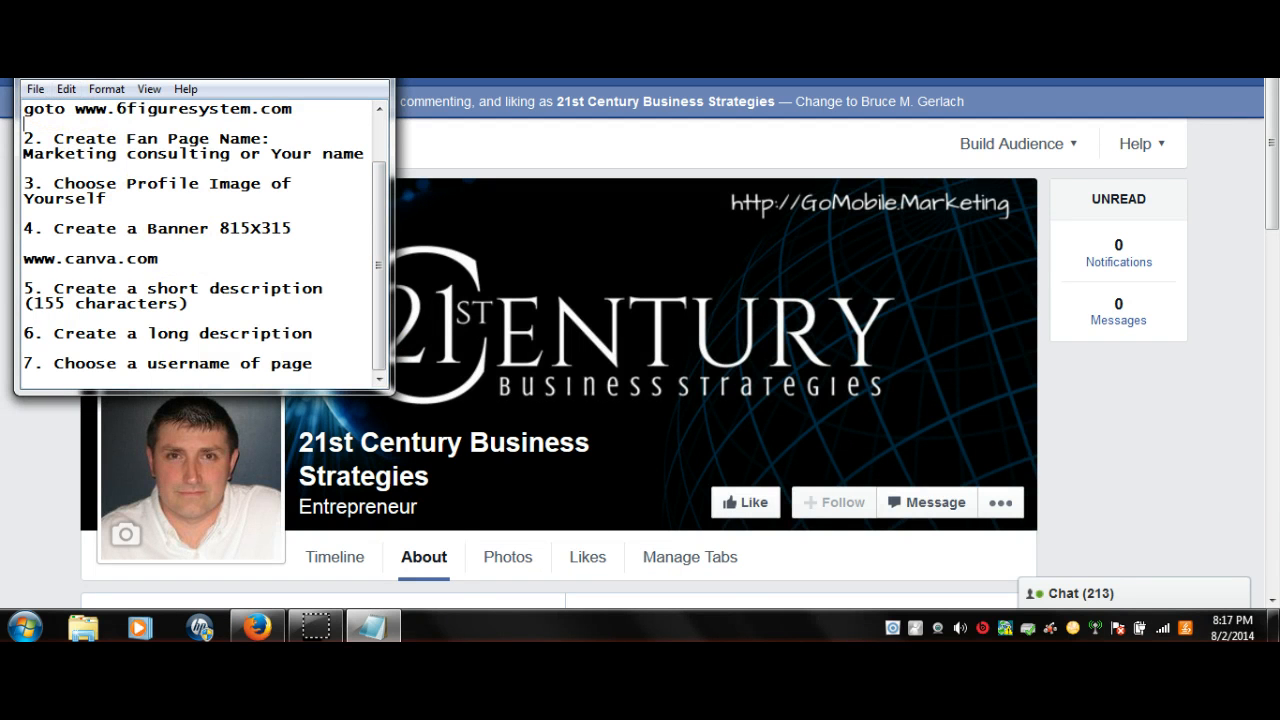
pyautogui.moveTo(380, 320); pyautogui.dragTo(382, 253)
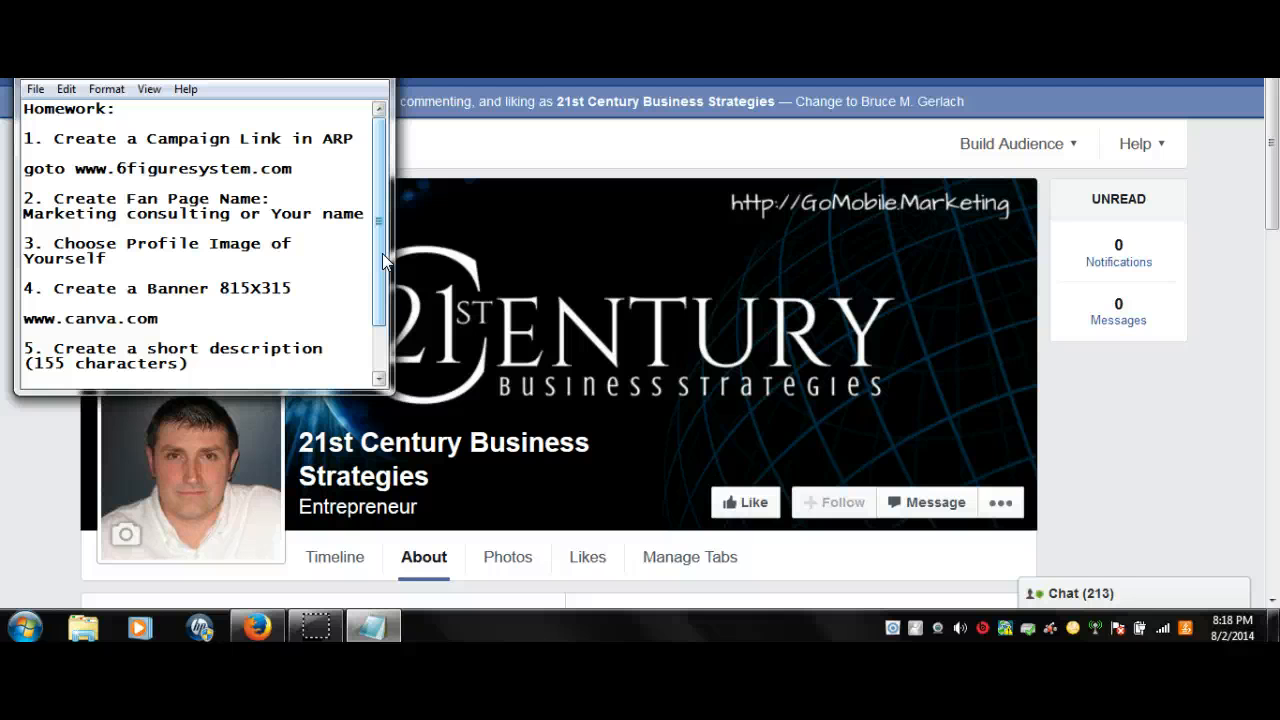
pyautogui.moveTo(382, 253); pyautogui.dragTo(382, 304)
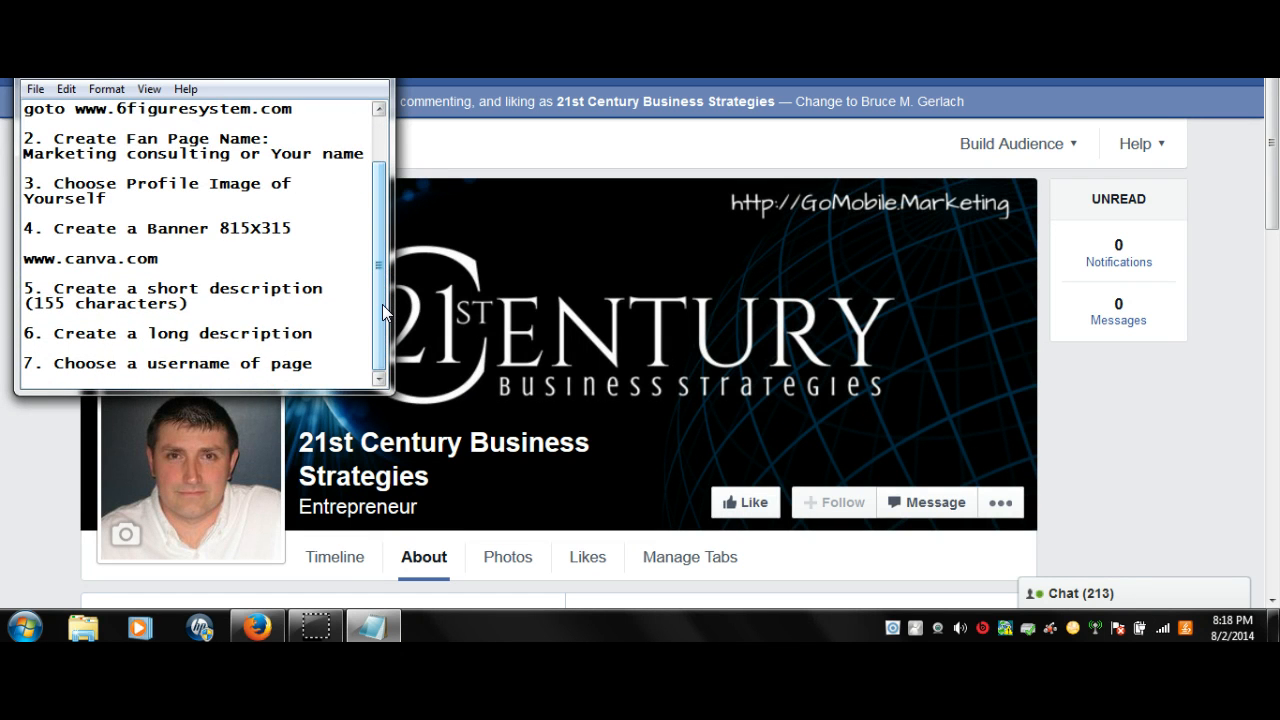
pyautogui.moveTo(177, 523)
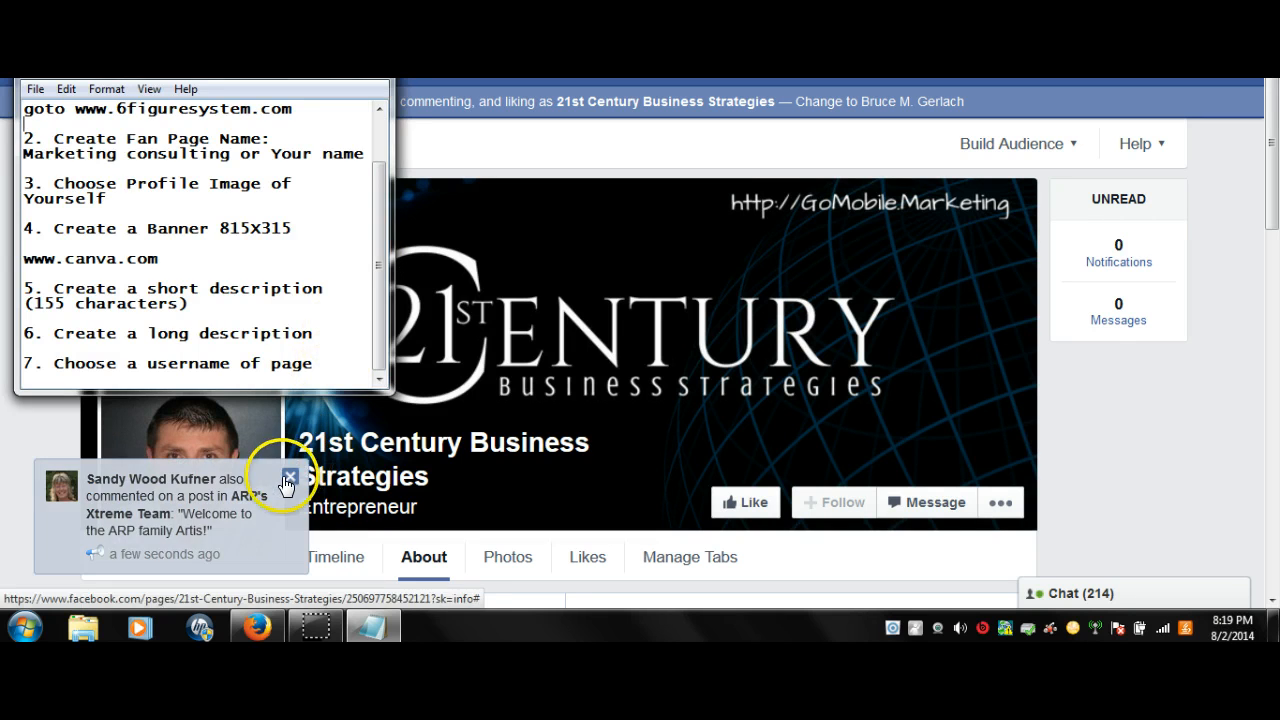
pyautogui.click(289, 478)
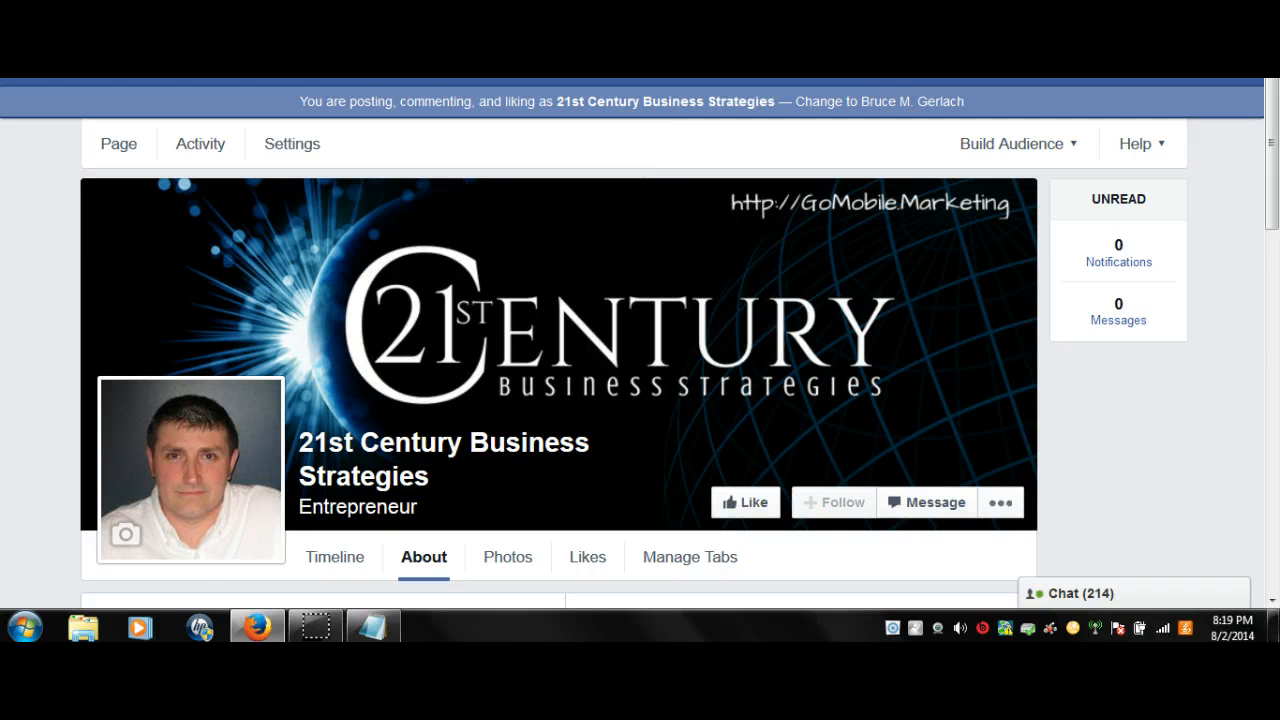
# Step: Return to the personal news feed, dismiss the friend suggestion, and open the Create a Page form from the Pages section
pyautogui.click(803, 79)
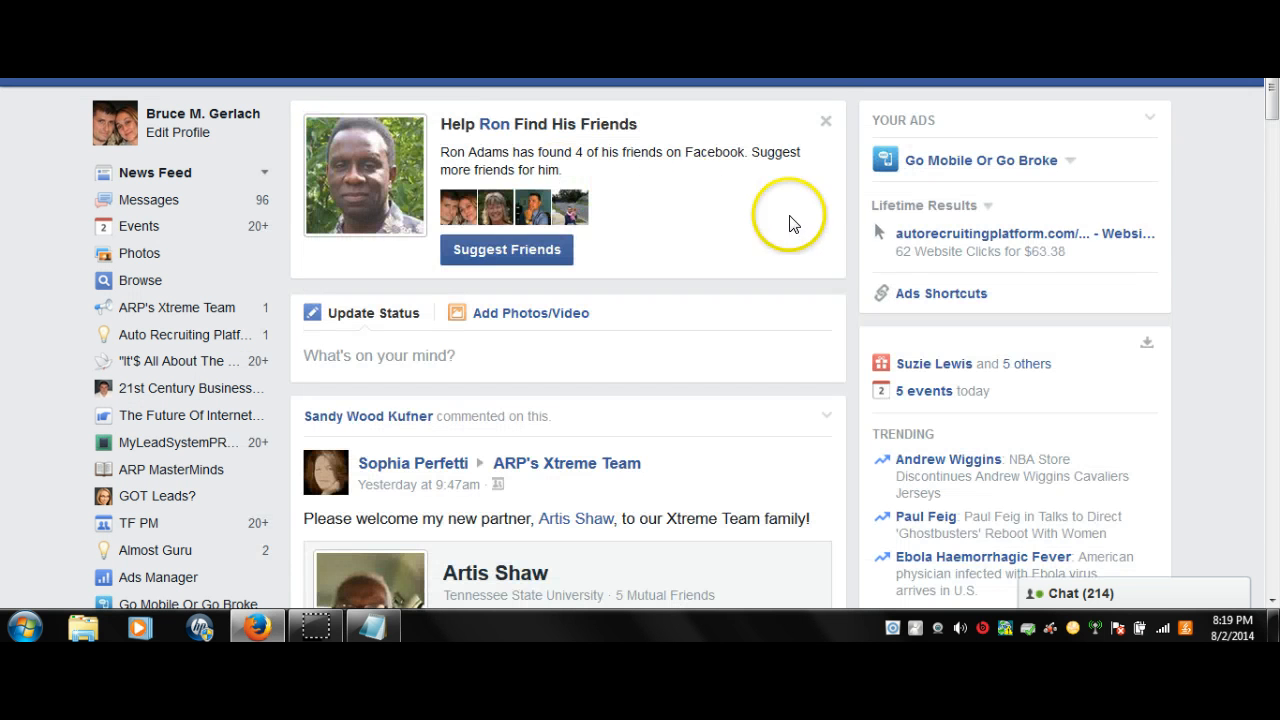
pyautogui.click(826, 122)
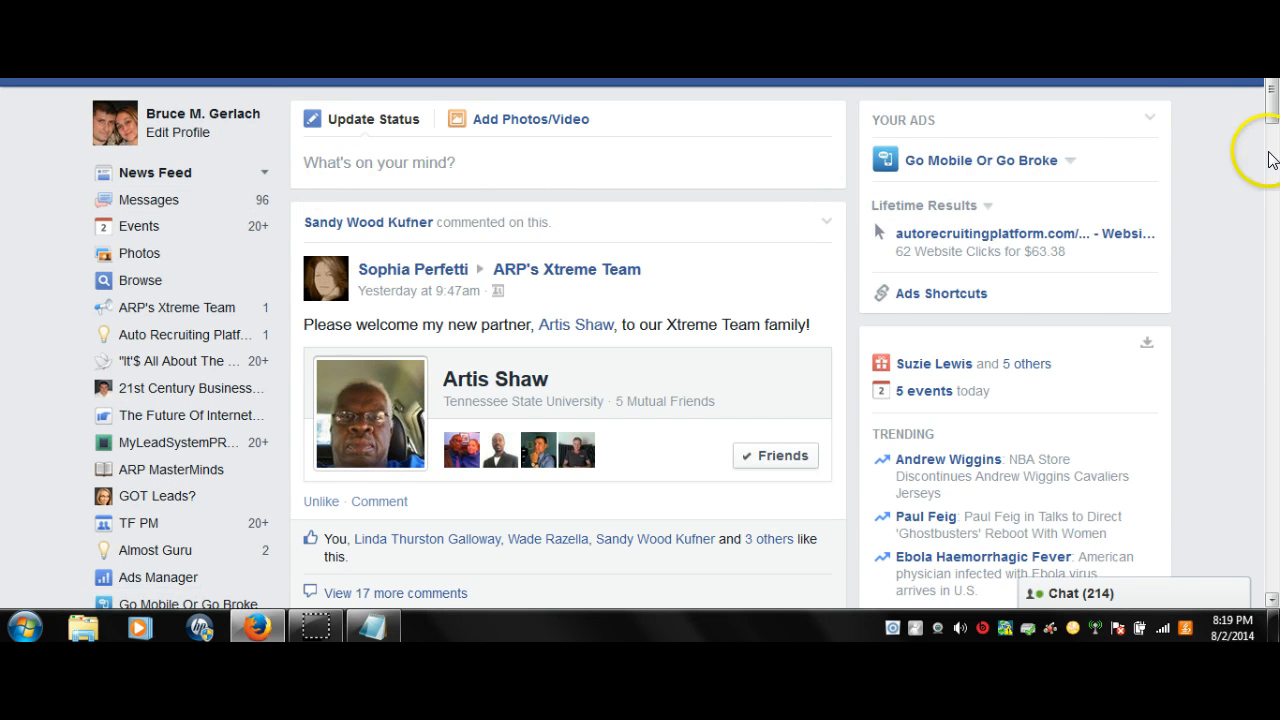
pyautogui.moveTo(1270, 100); pyautogui.dragTo(1270, 160)
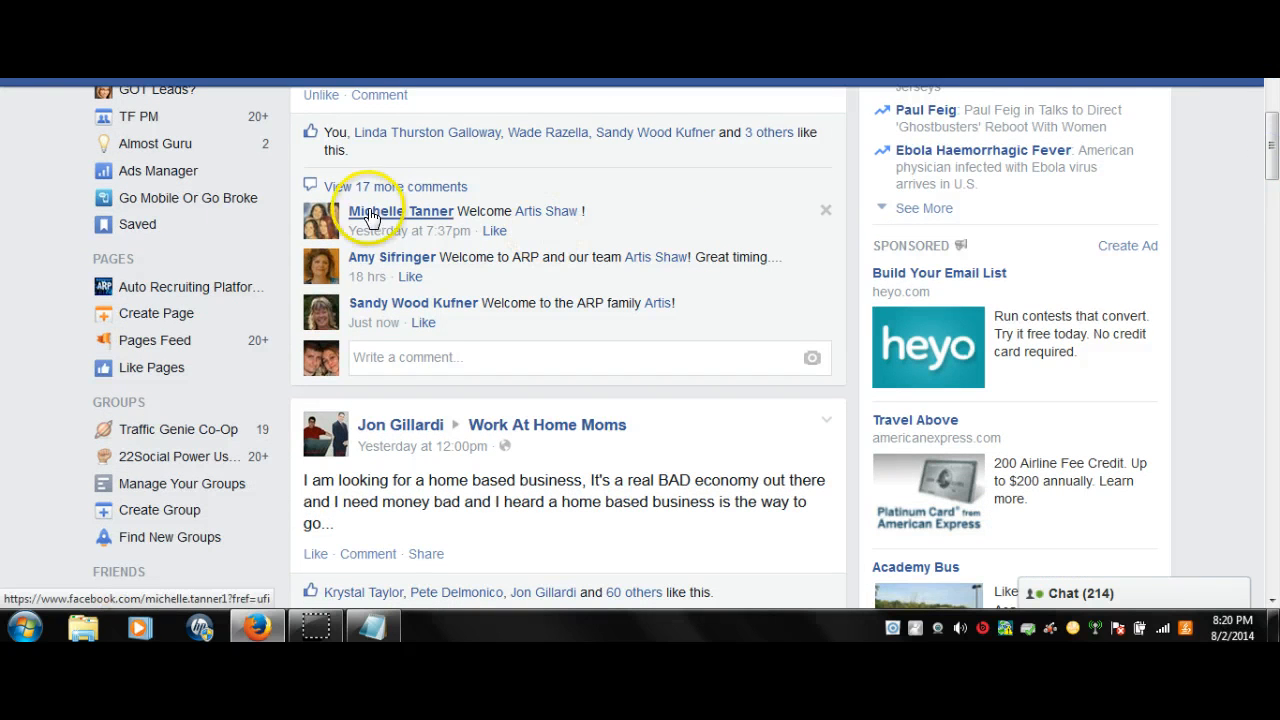
pyautogui.click(175, 315)
pyautogui.click(257, 263)
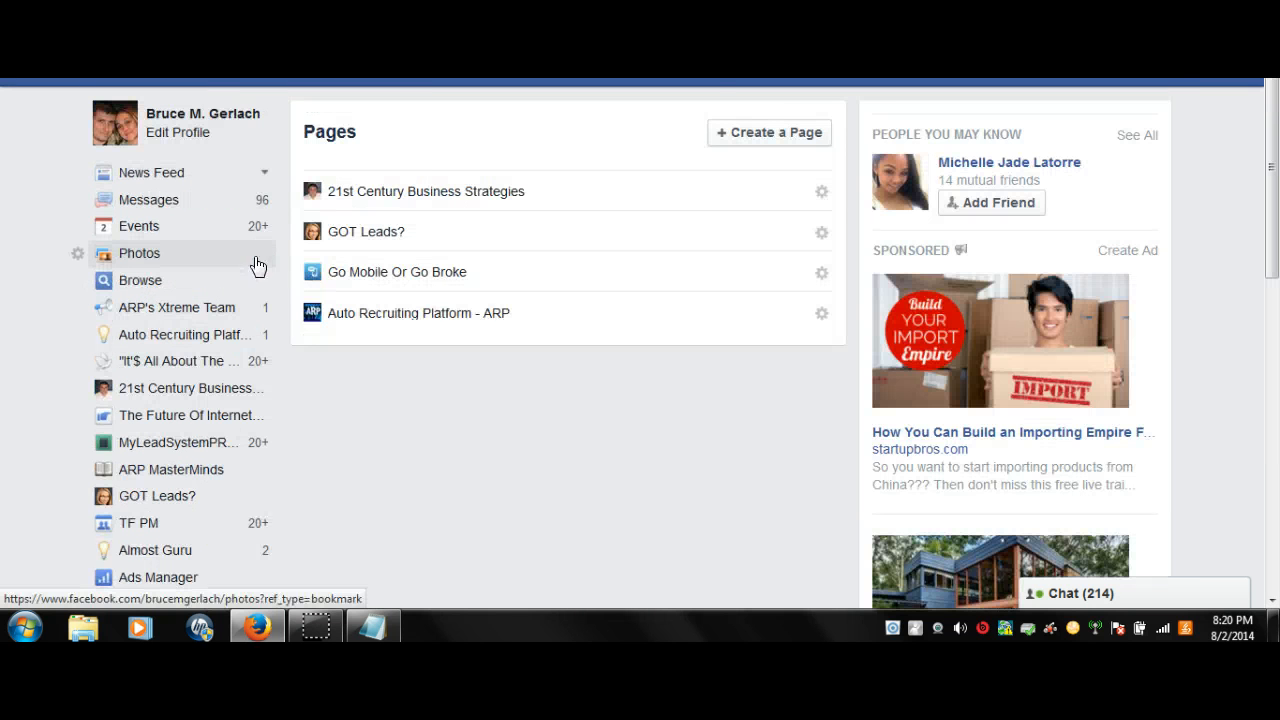
pyautogui.click(743, 140)
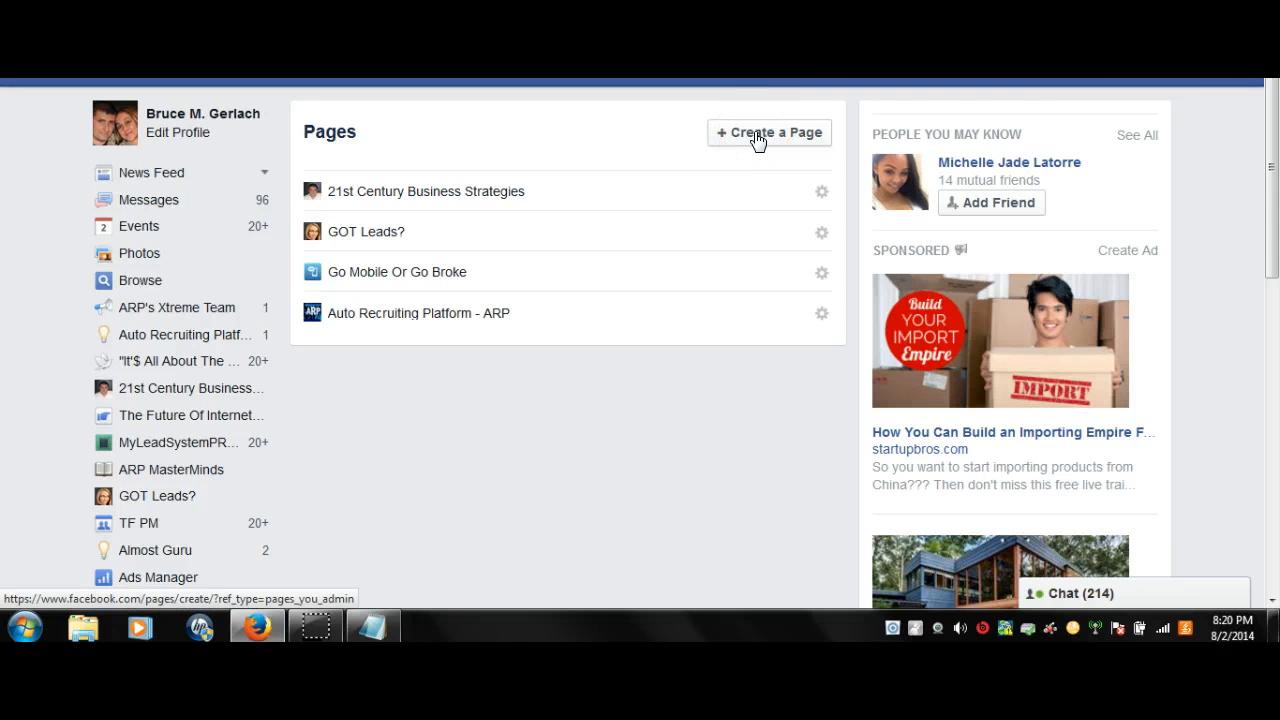
pyautogui.click(757, 135)
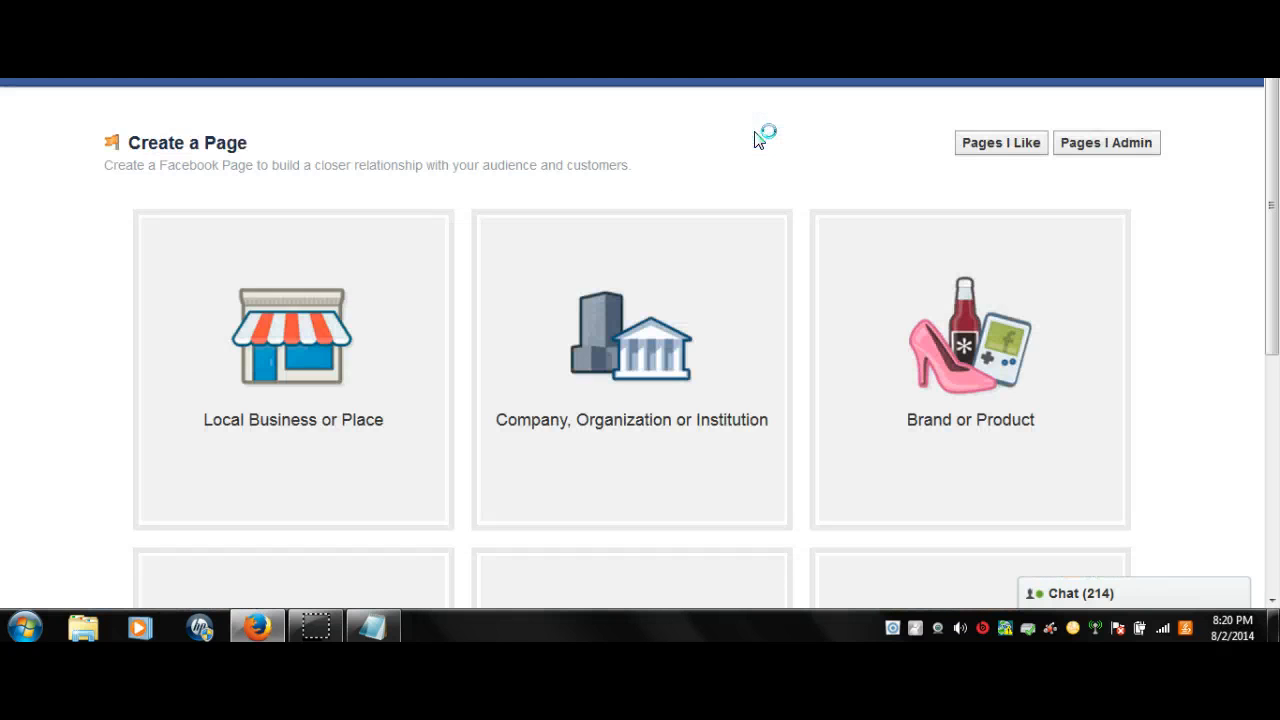
# Step: Choose the Company, Organization or Institution page type and set its category to Consulting/Business Services
pyautogui.moveTo(1270, 130); pyautogui.dragTo(1274, 200)
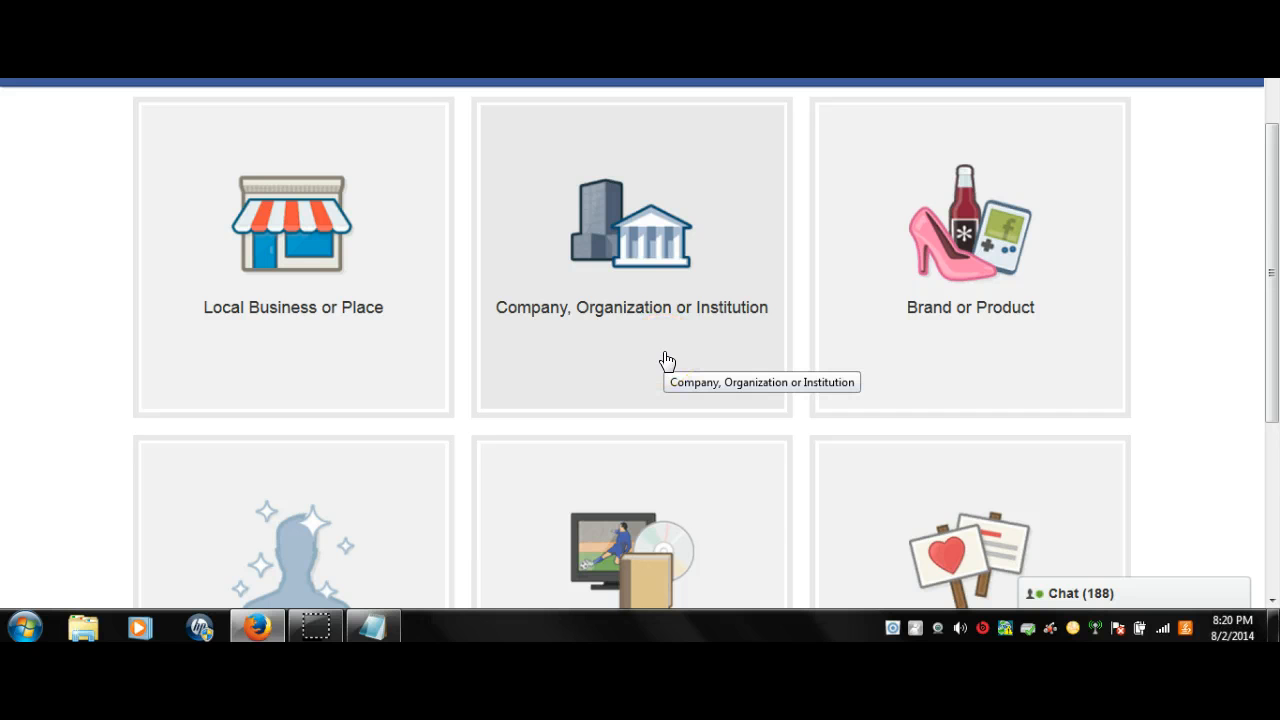
pyautogui.click(659, 265)
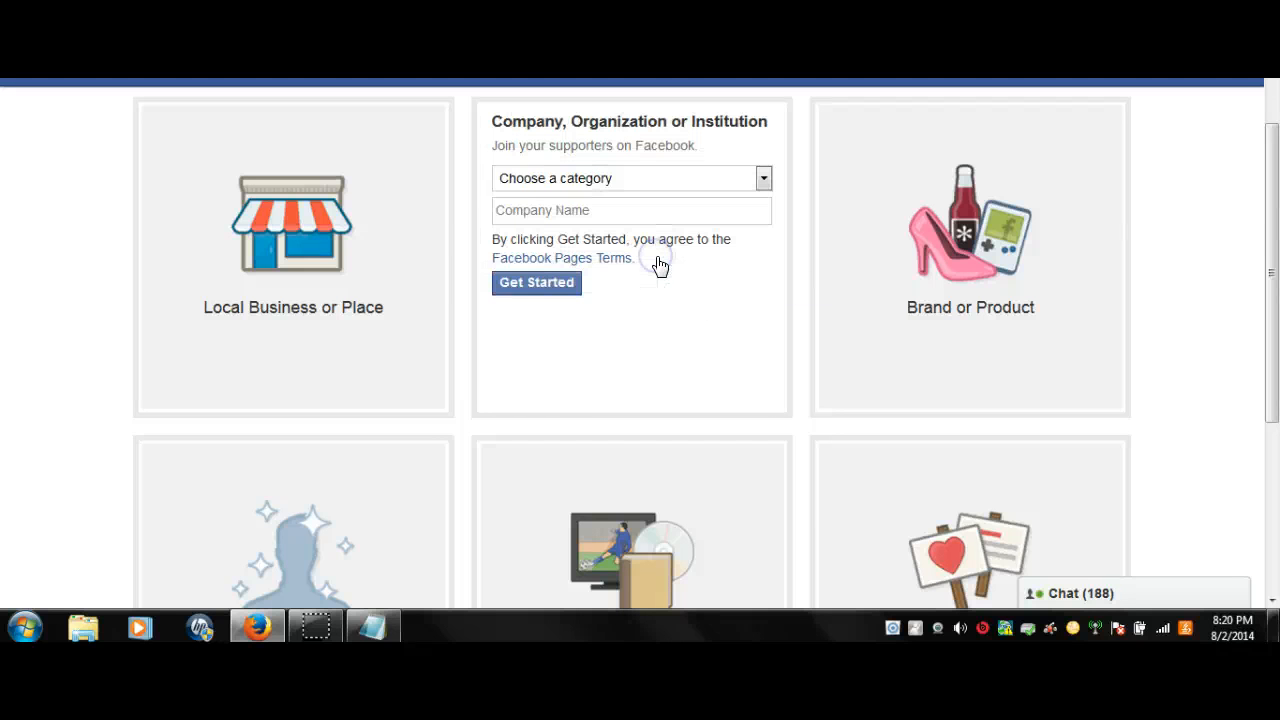
pyautogui.click(763, 180)
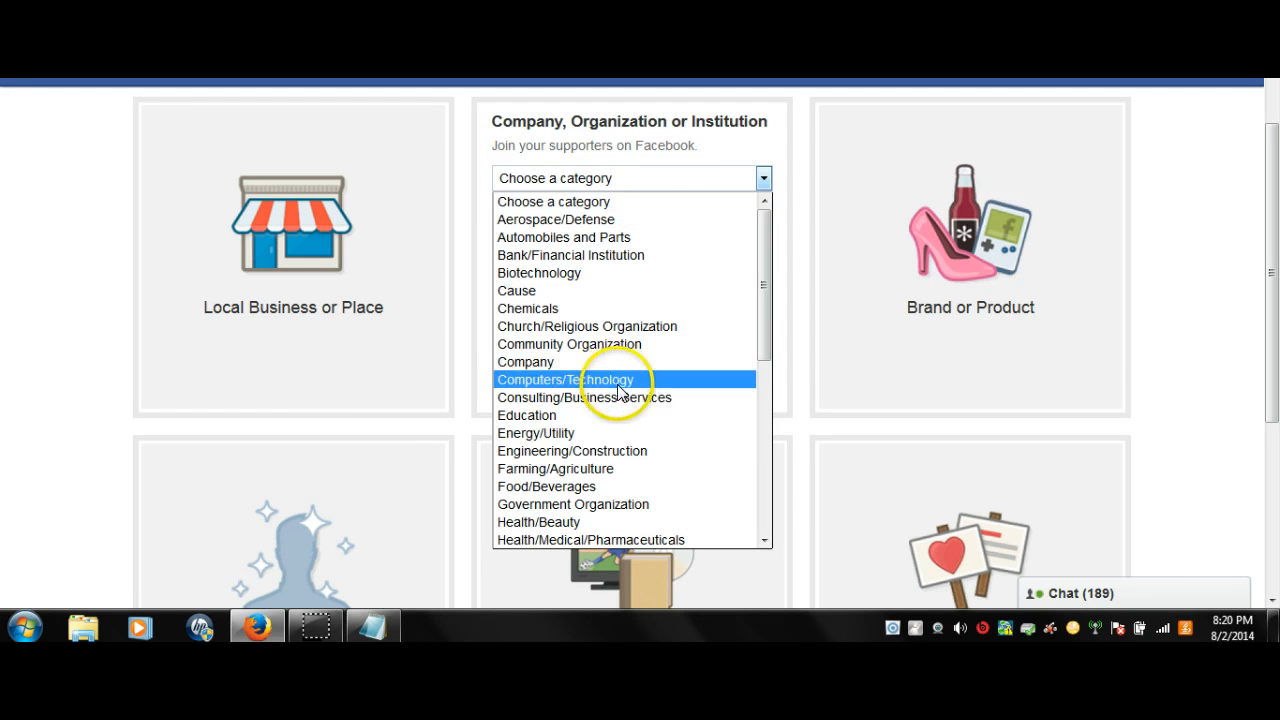
pyautogui.click(622, 397)
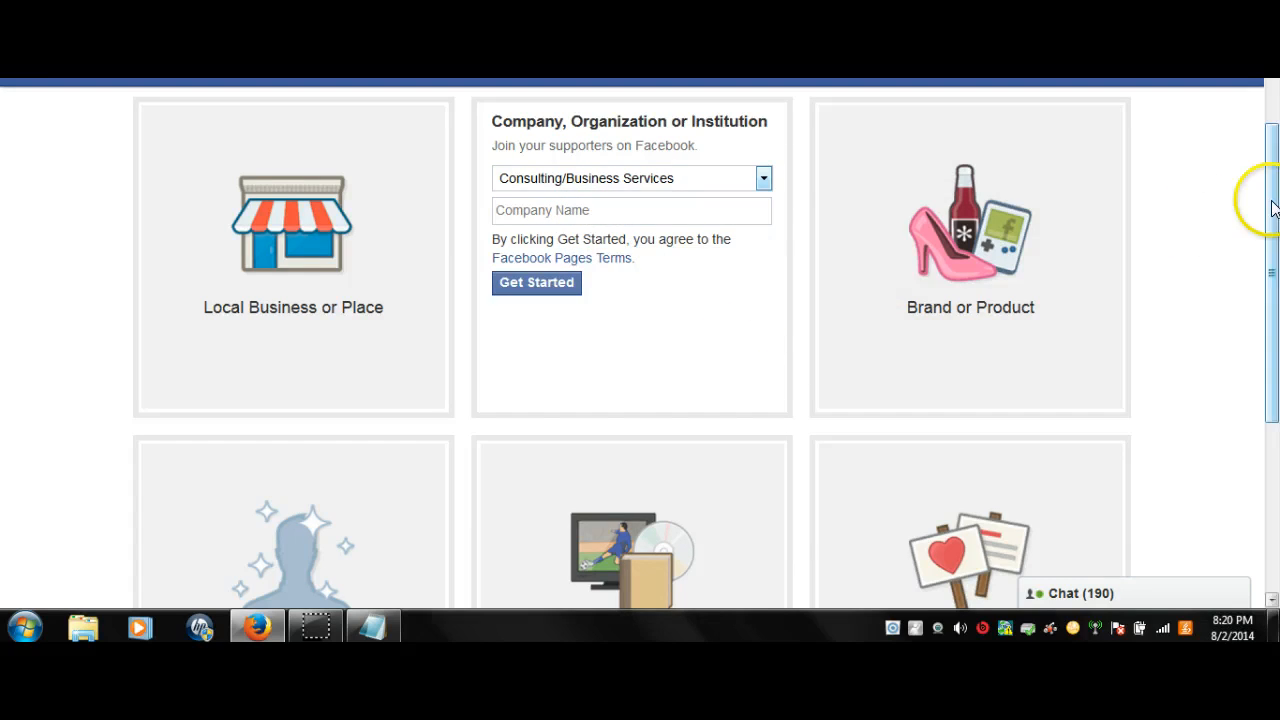
# Step: Choose the Artist, Band or Public Figure page type and set its category to Business Person
pyautogui.moveTo(1272, 200); pyautogui.dragTo(1276, 305)
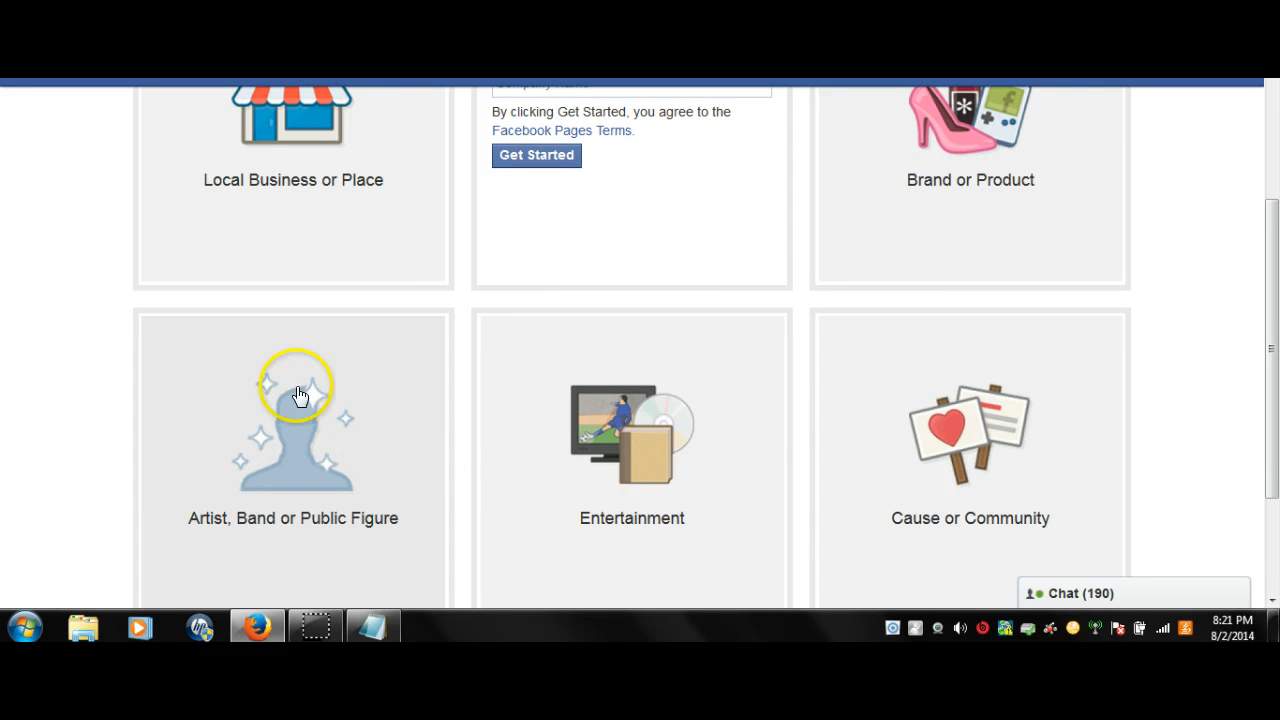
pyautogui.click(327, 451)
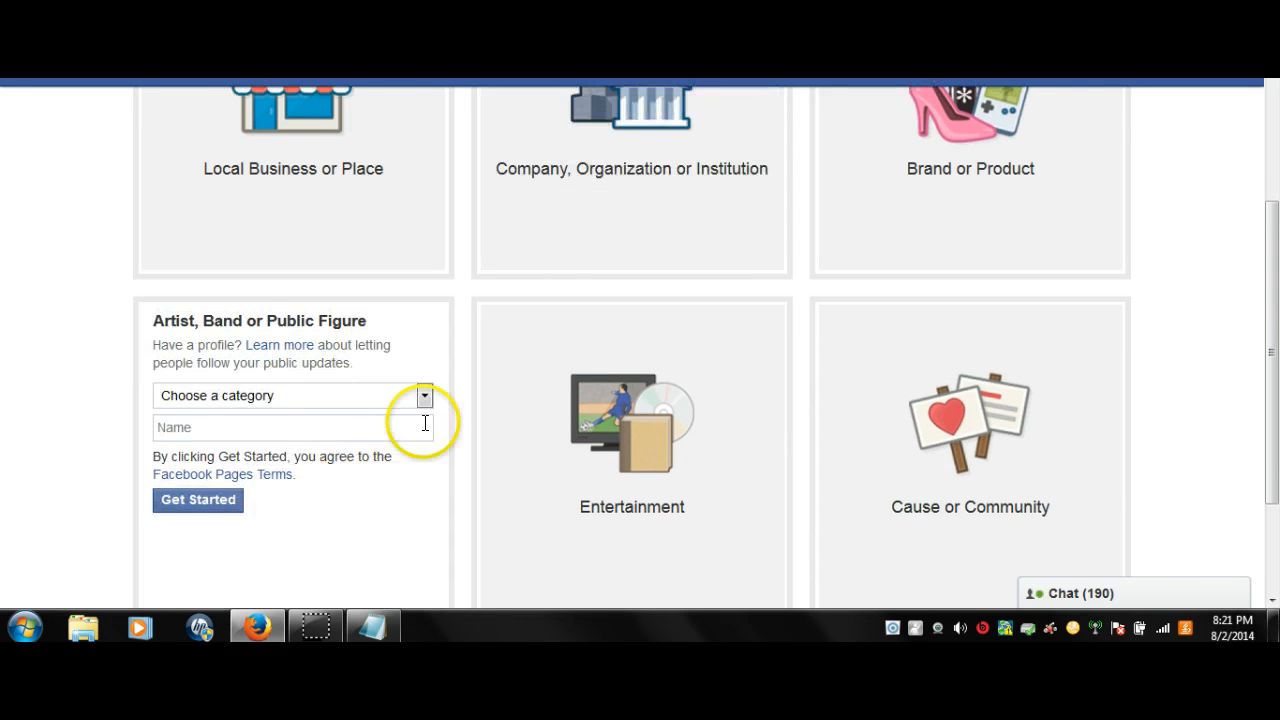
pyautogui.click(425, 397)
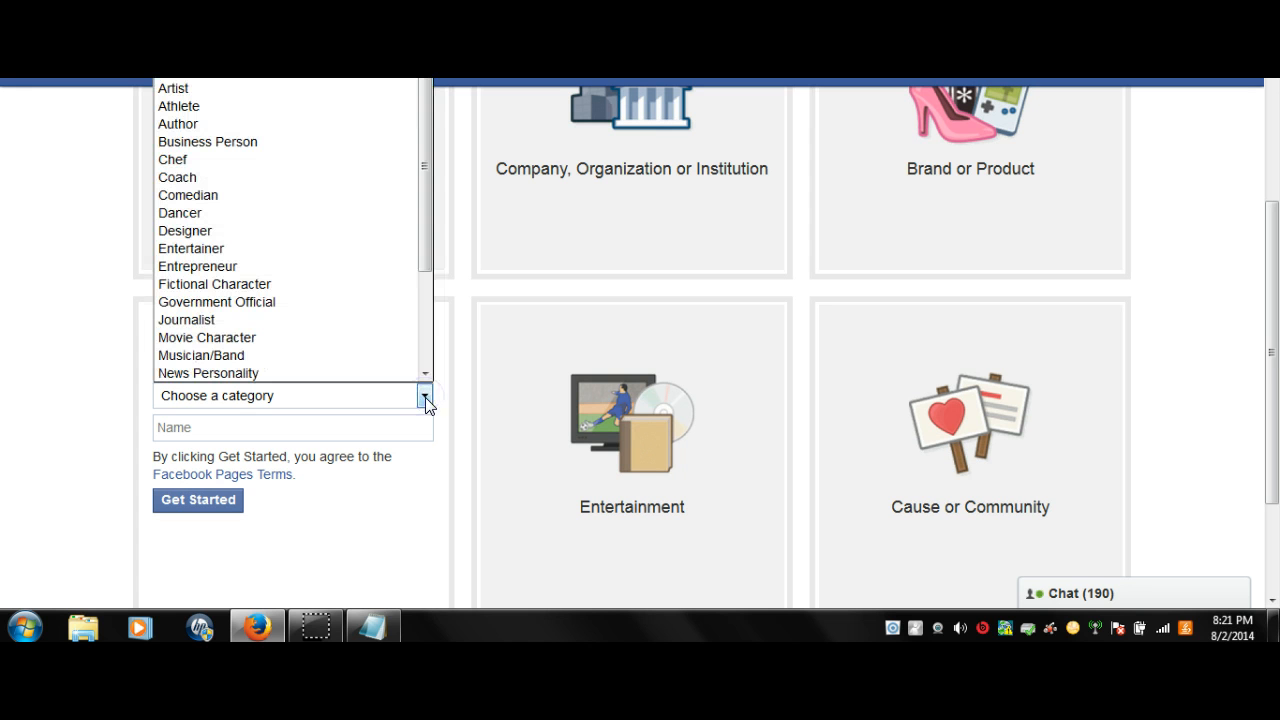
pyautogui.click(257, 141)
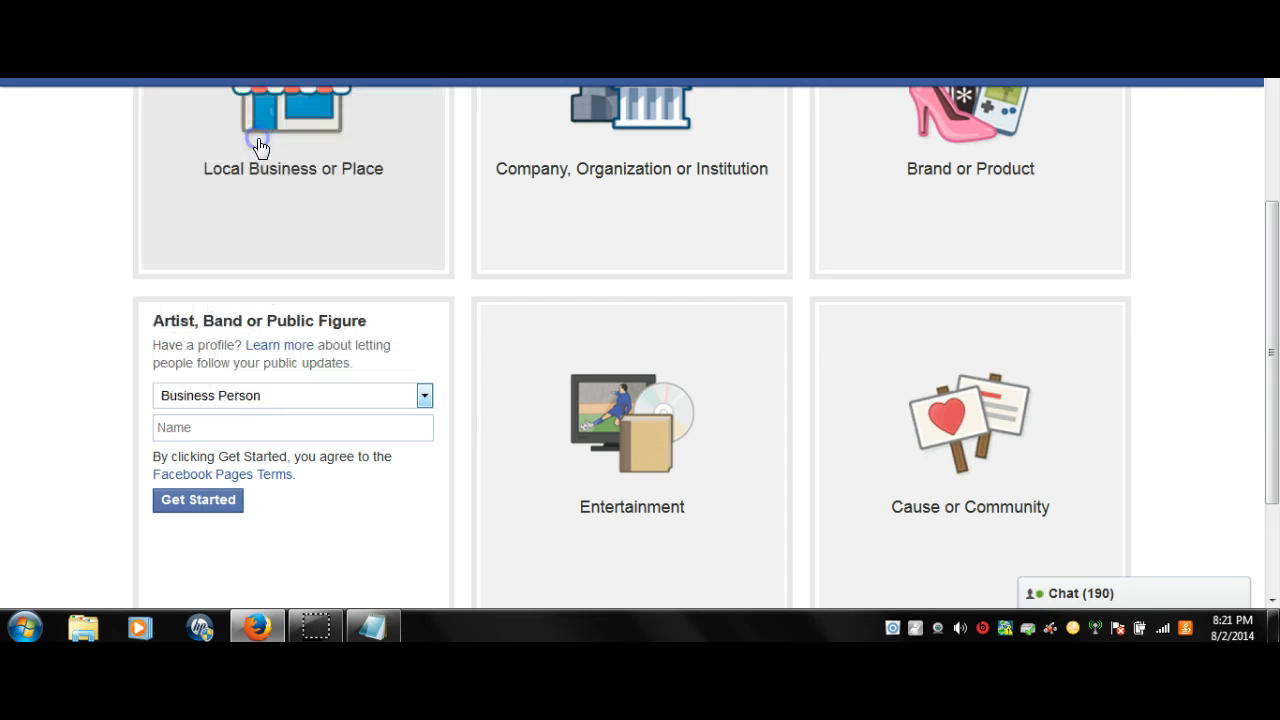
# Step: Name the page "21st Century Business Strategies with" followed by the owner's first name, and start its setup
pyautogui.click(207, 426)
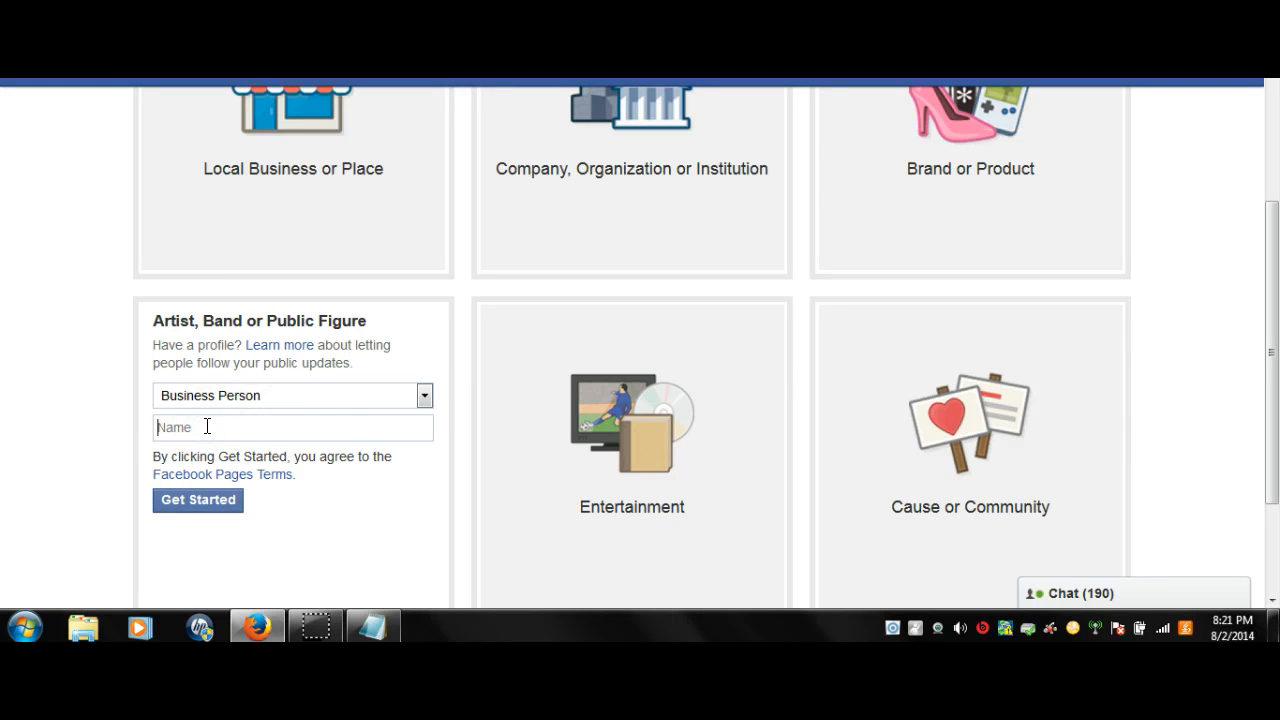
pyautogui.write('21')
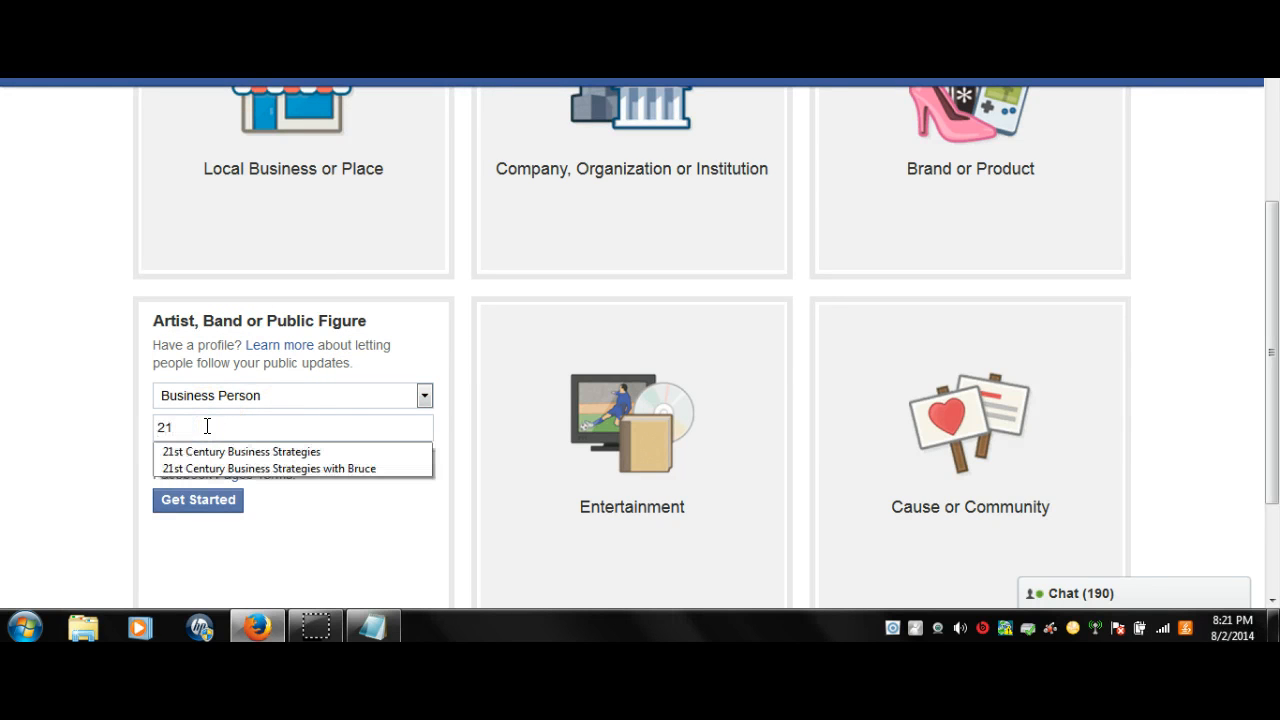
pyautogui.click(250, 470)
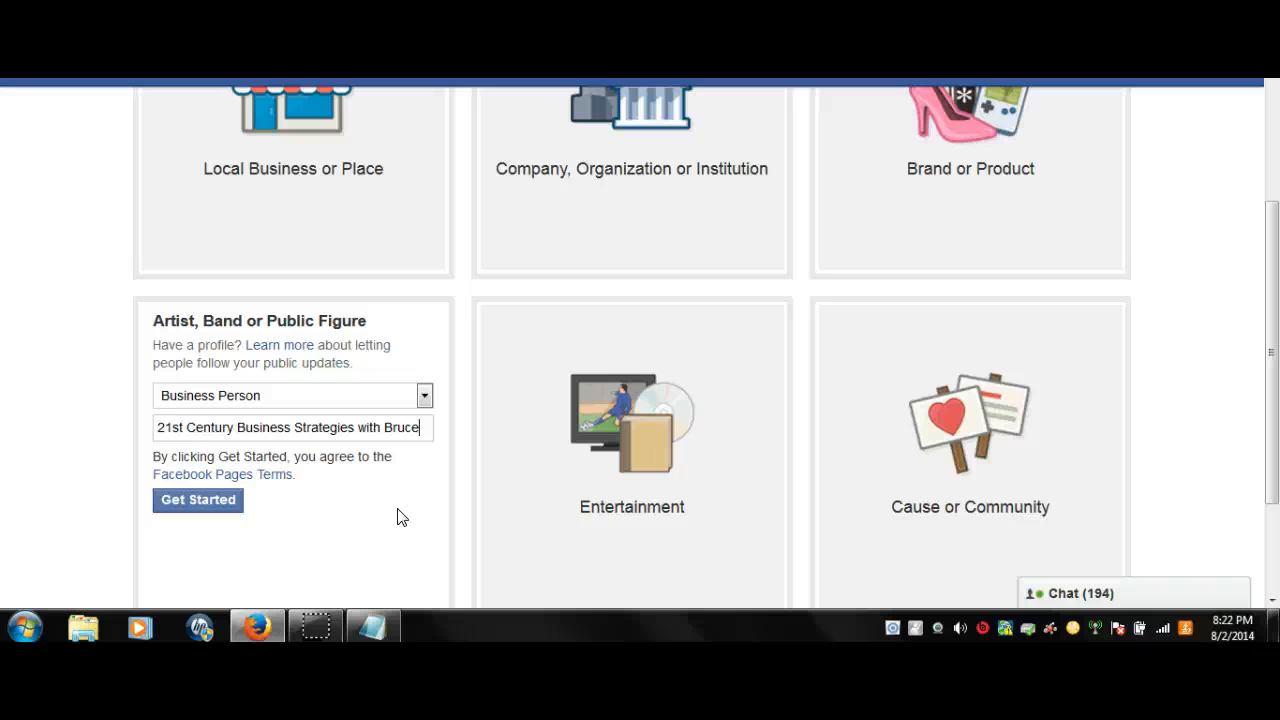
pyautogui.click(215, 505)
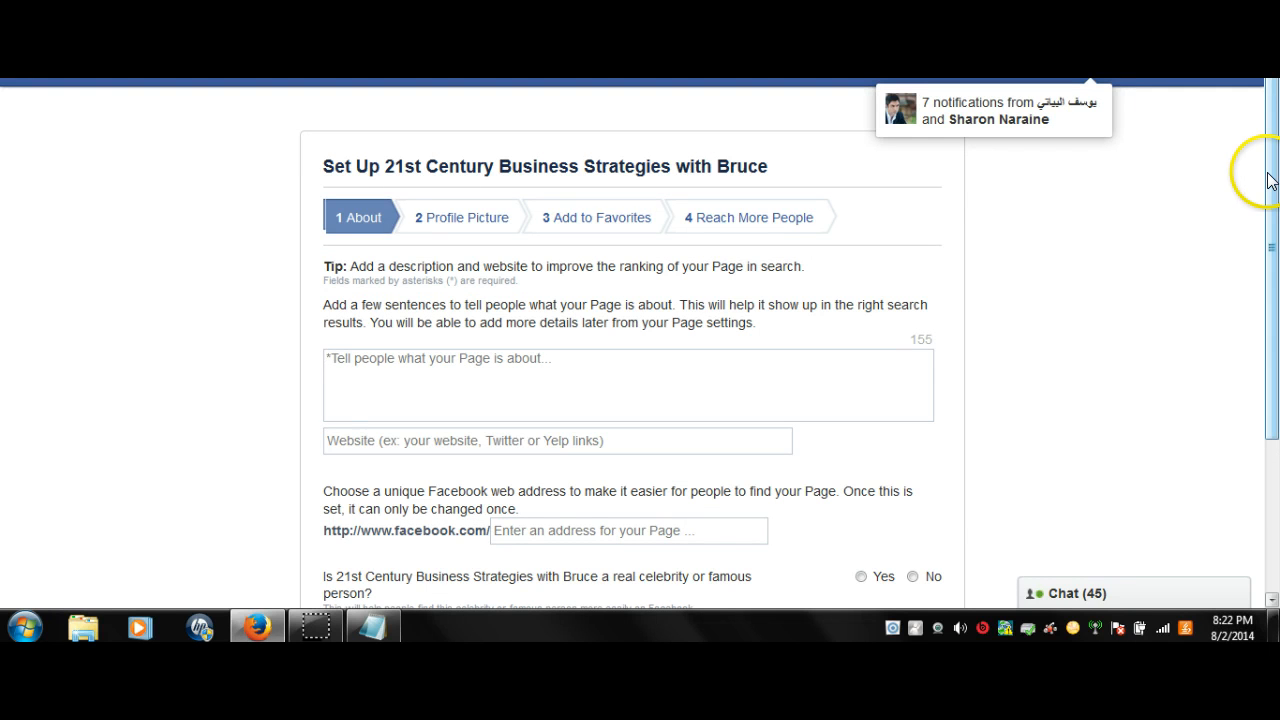
# Step: Skip the About and Profile Picture stages of the page setup
pyautogui.moveTo(1270, 180); pyautogui.dragTo(1273, 232)
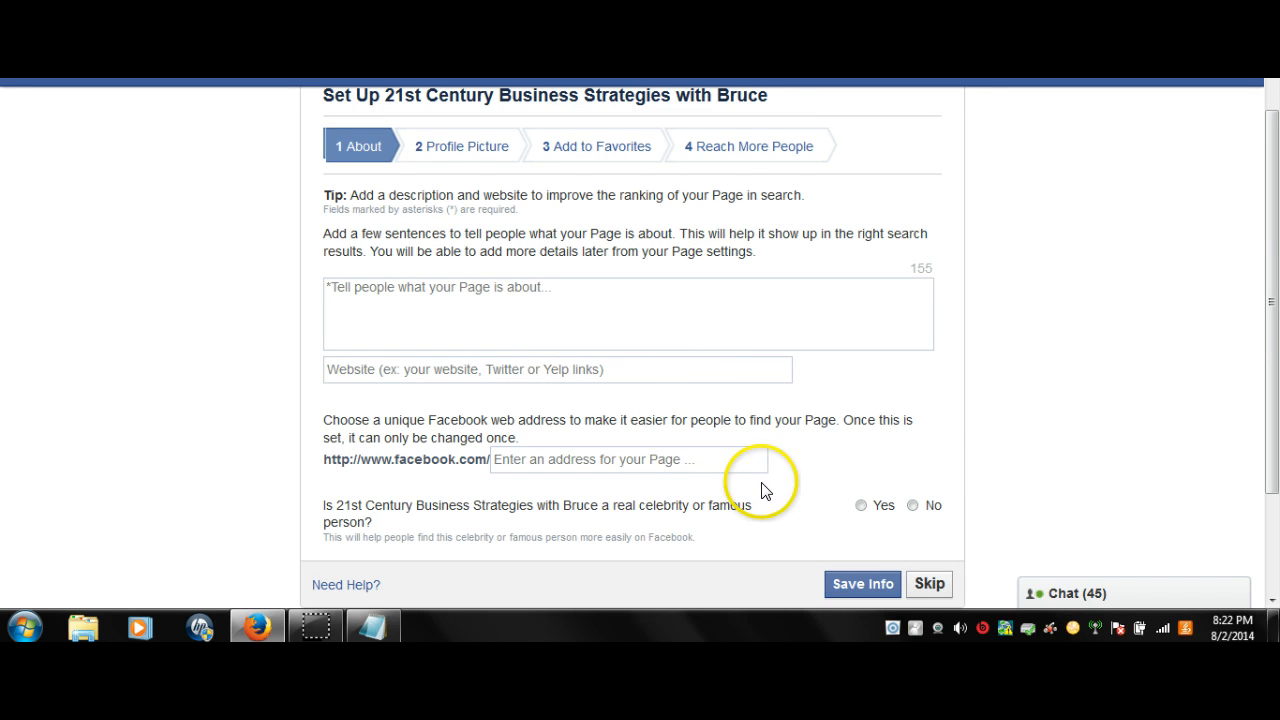
pyautogui.click(930, 585)
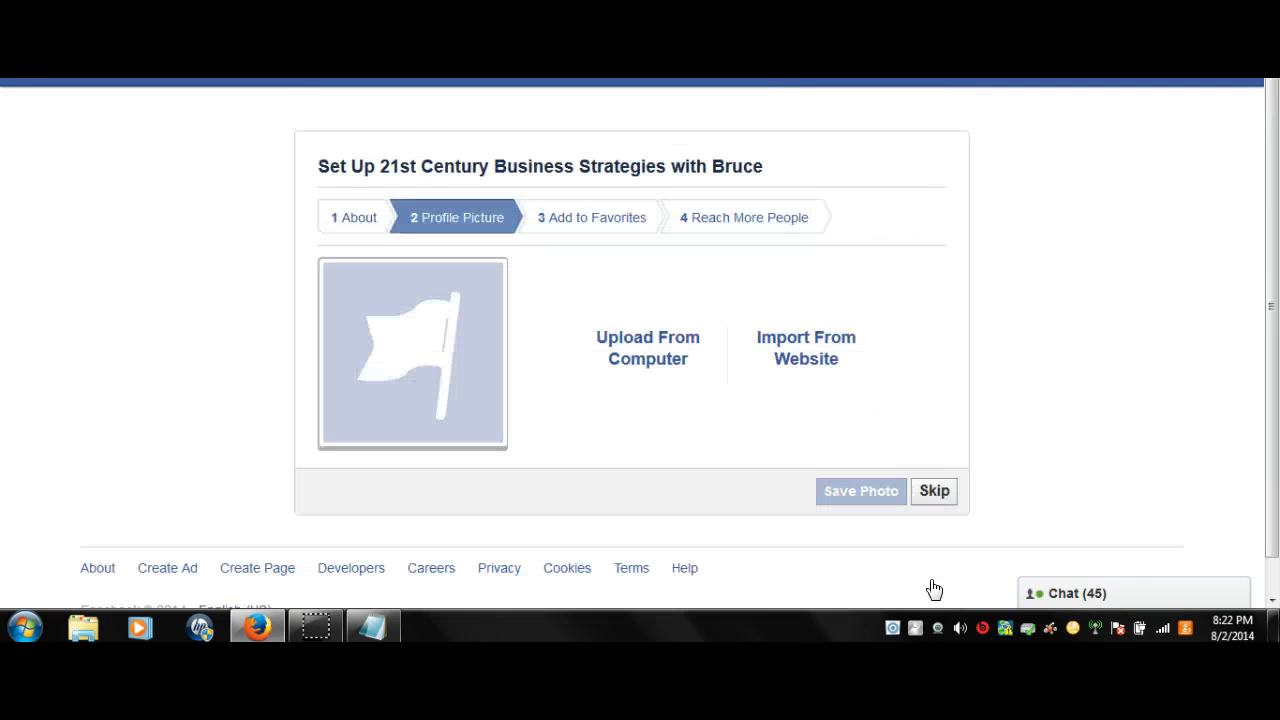
pyautogui.click(935, 494)
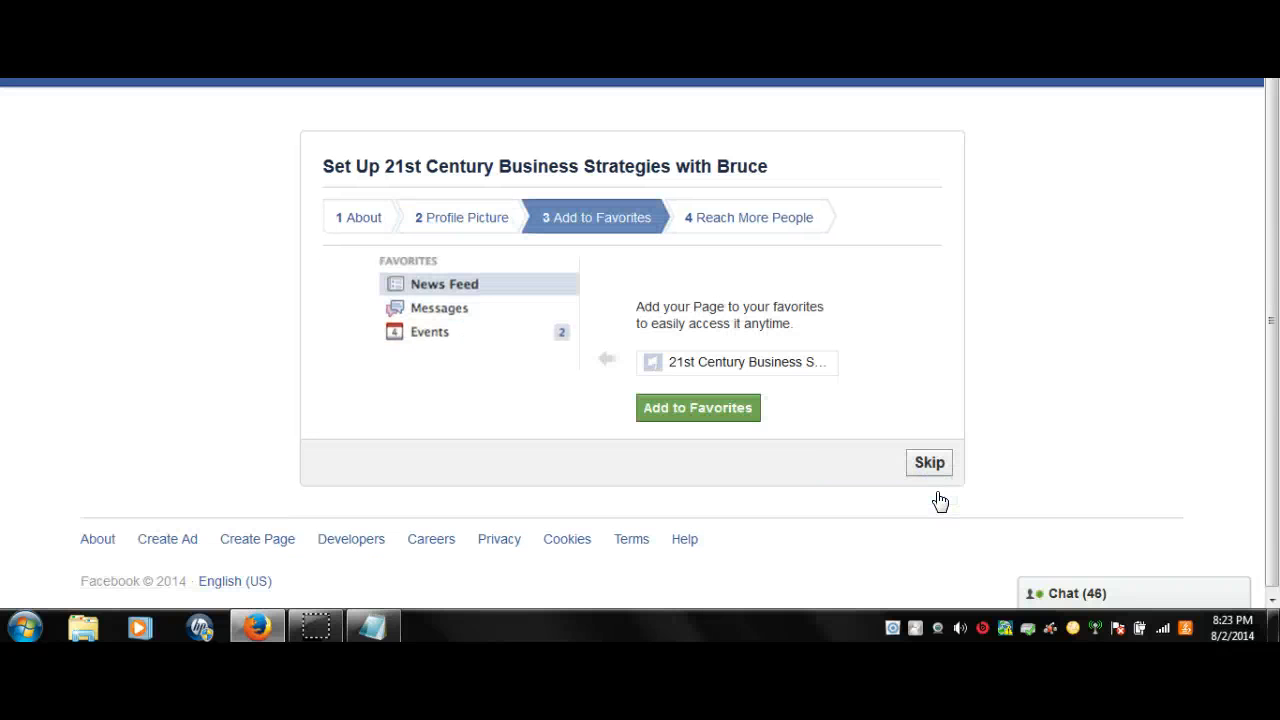
# Step: Add the new page to Favorites and finish the setup without creating an ad
pyautogui.click(700, 412)
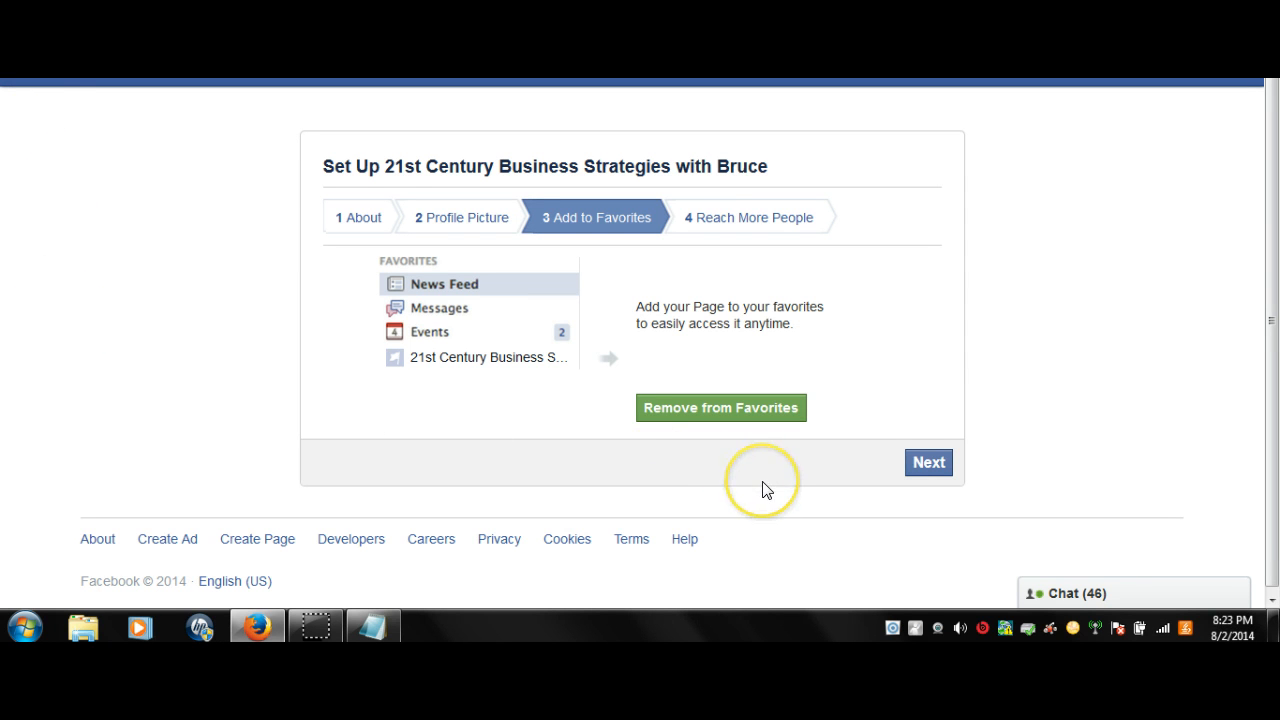
pyautogui.click(926, 470)
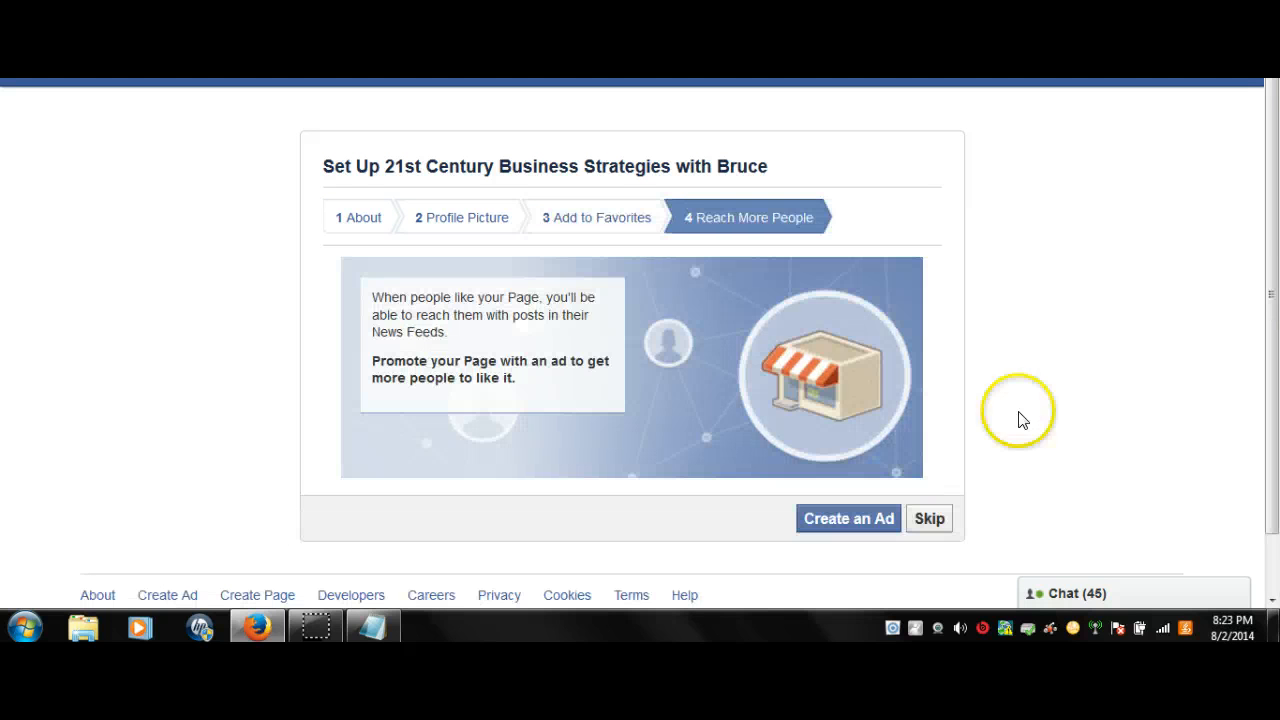
pyautogui.moveTo(1271, 260); pyautogui.dragTo(1270, 288)
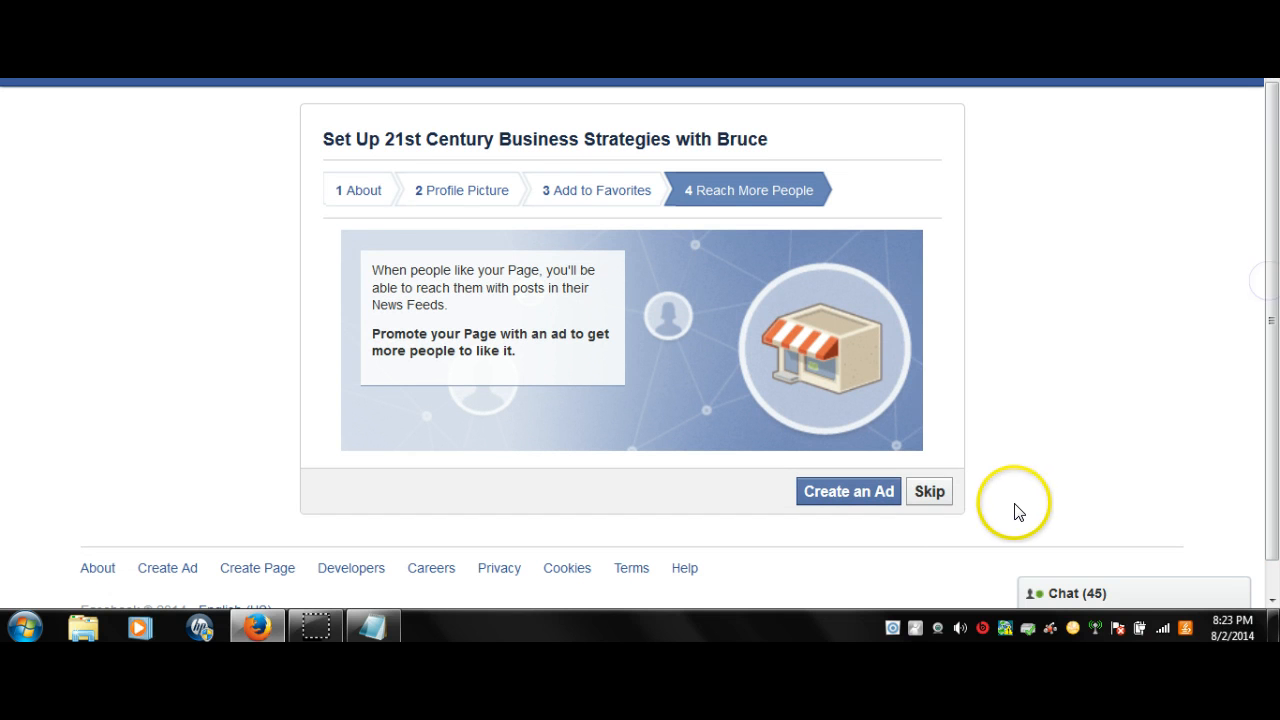
pyautogui.click(931, 492)
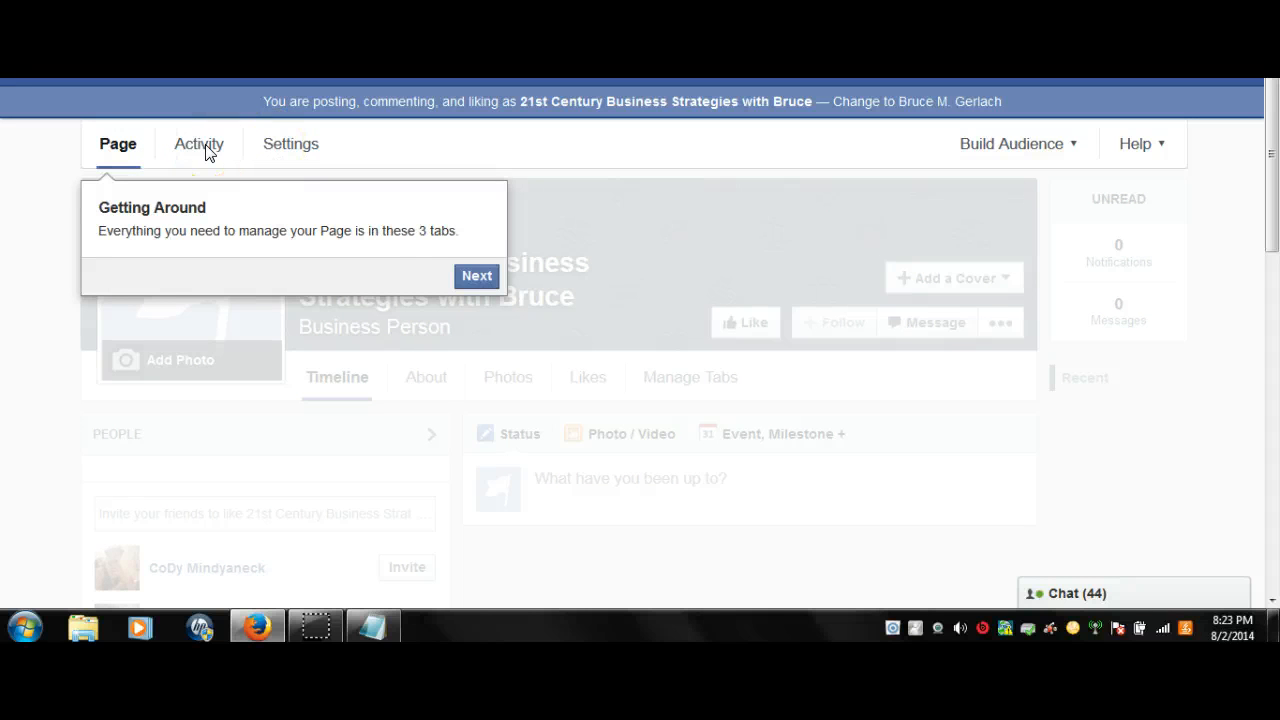
# Step: Go through the new page's introductory tour to its end, skipping the suggestion to like the page
pyautogui.click(484, 278)
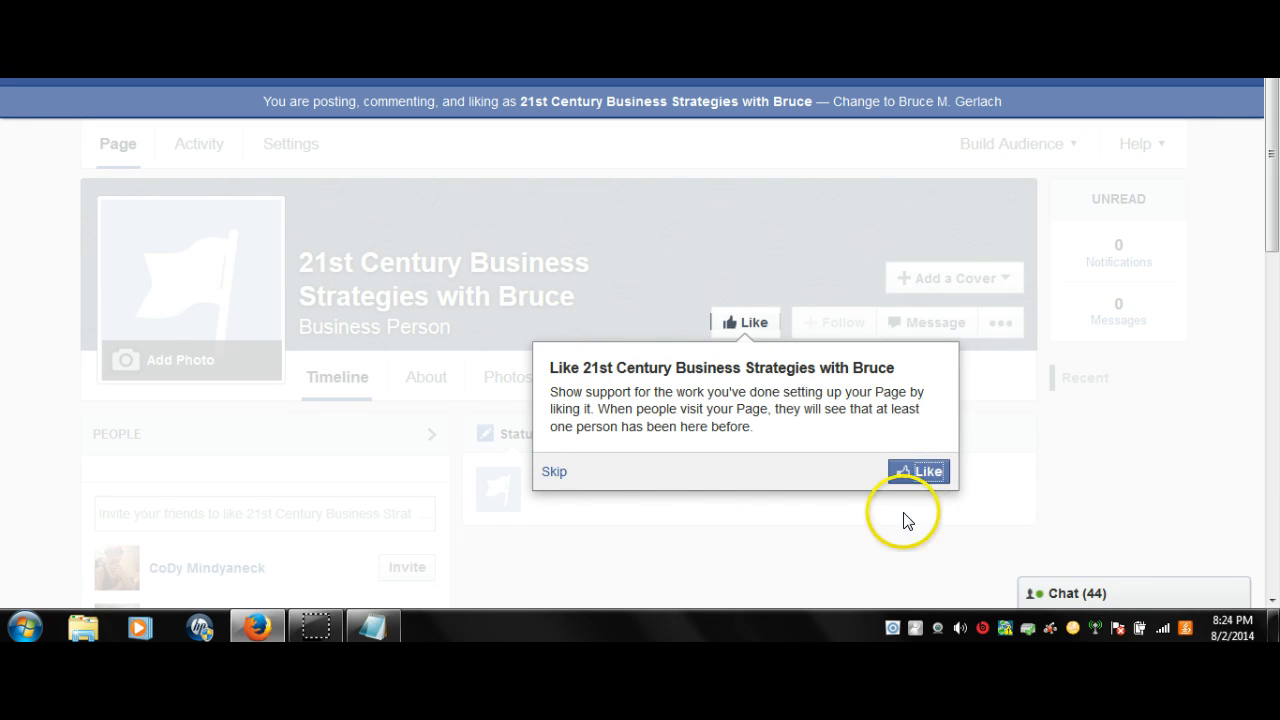
pyautogui.click(554, 474)
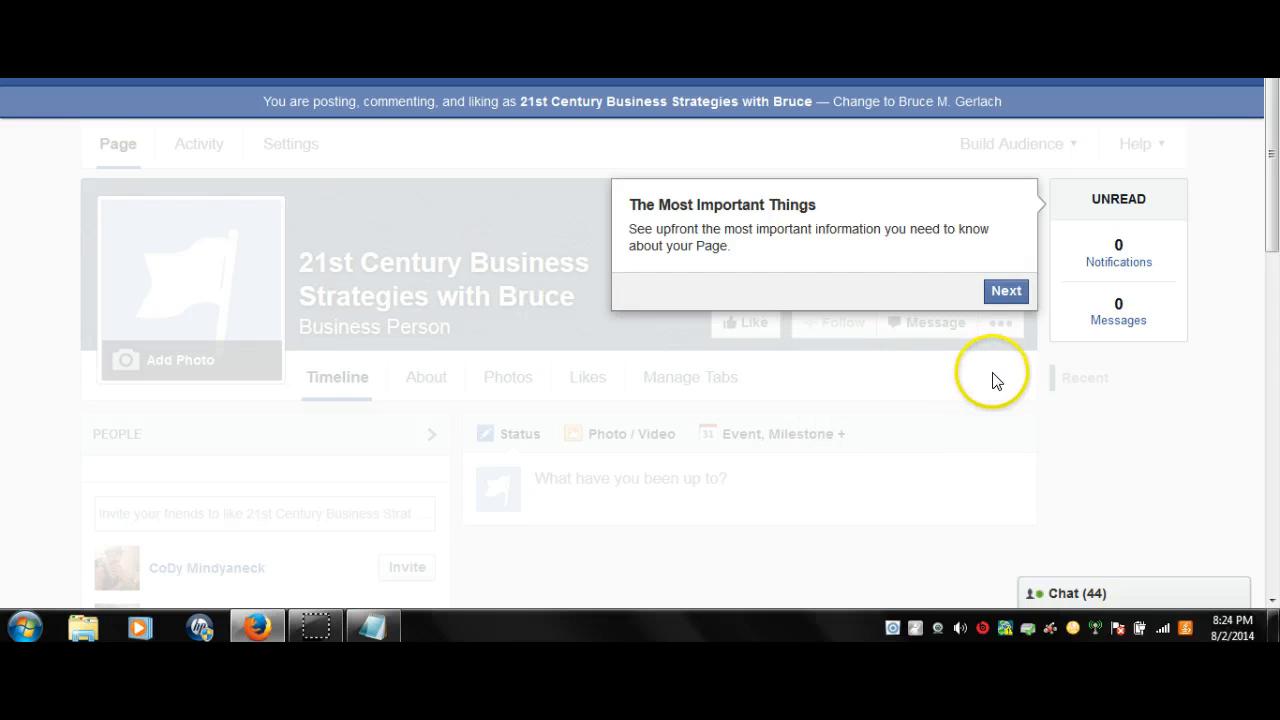
pyautogui.click(1006, 292)
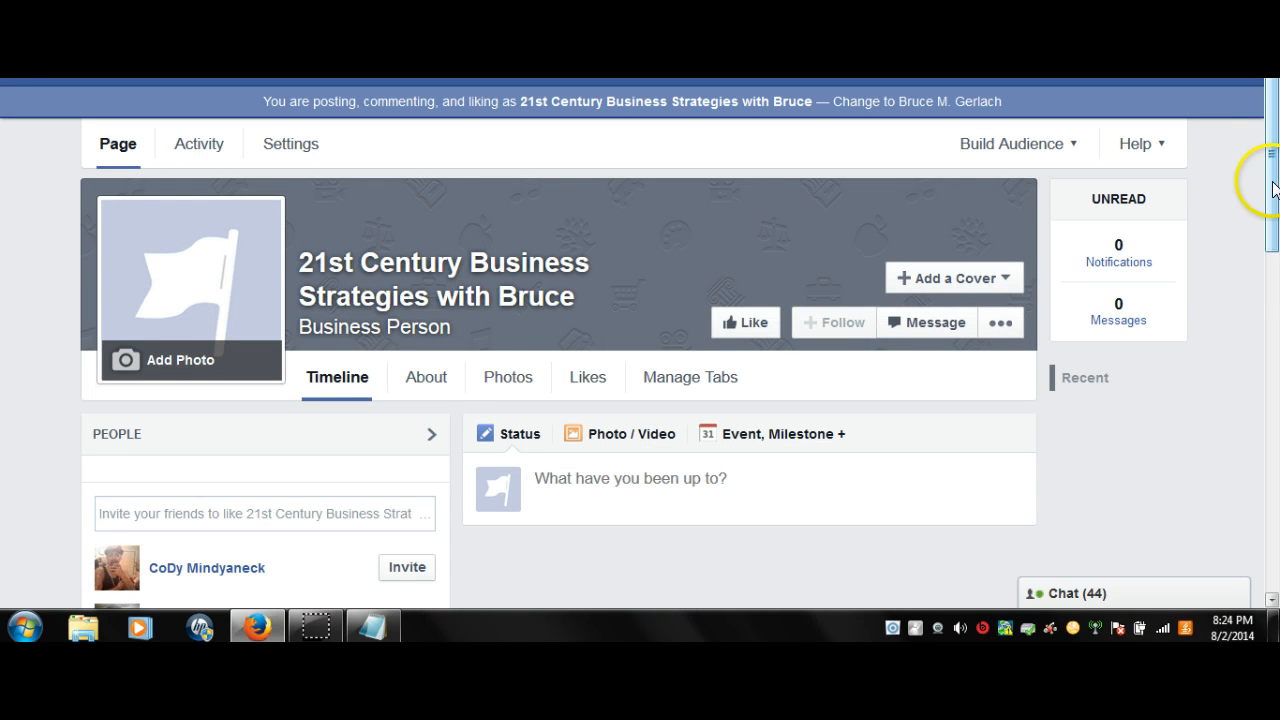
pyautogui.moveTo(1272, 163)
pyautogui.mouseDown()
pyautogui.moveTo(1271, 240)
pyautogui.moveTo(1271, 150)
pyautogui.mouseUp()
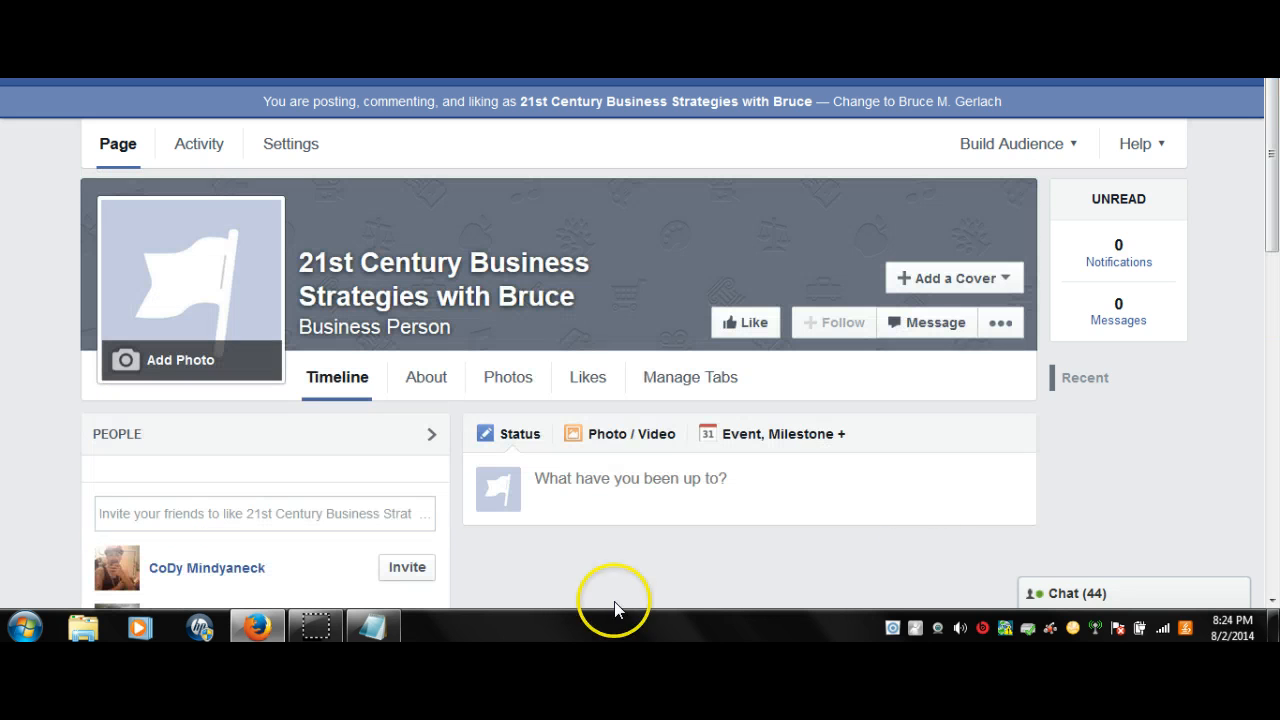
# Step: Upload melinkdin3.jpg from the Pictures library as the page's profile photo, finding it by searching for "me"
pyautogui.click(195, 371)
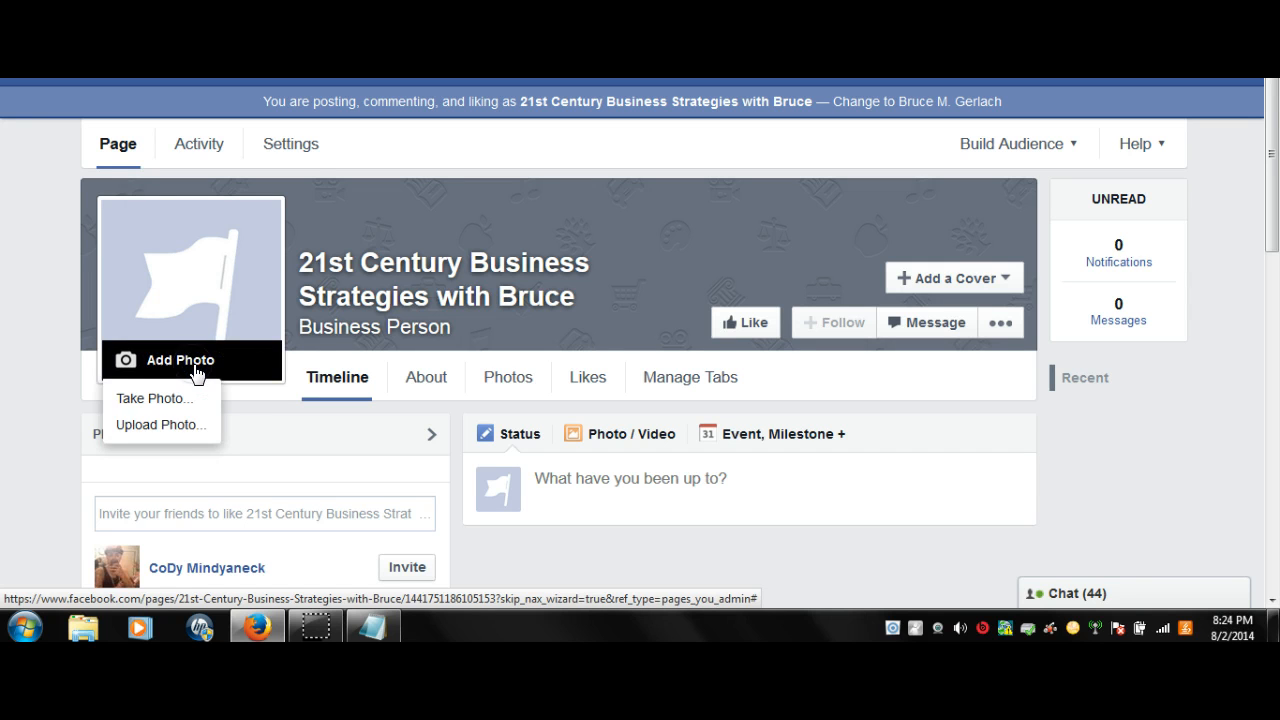
pyautogui.click(167, 427)
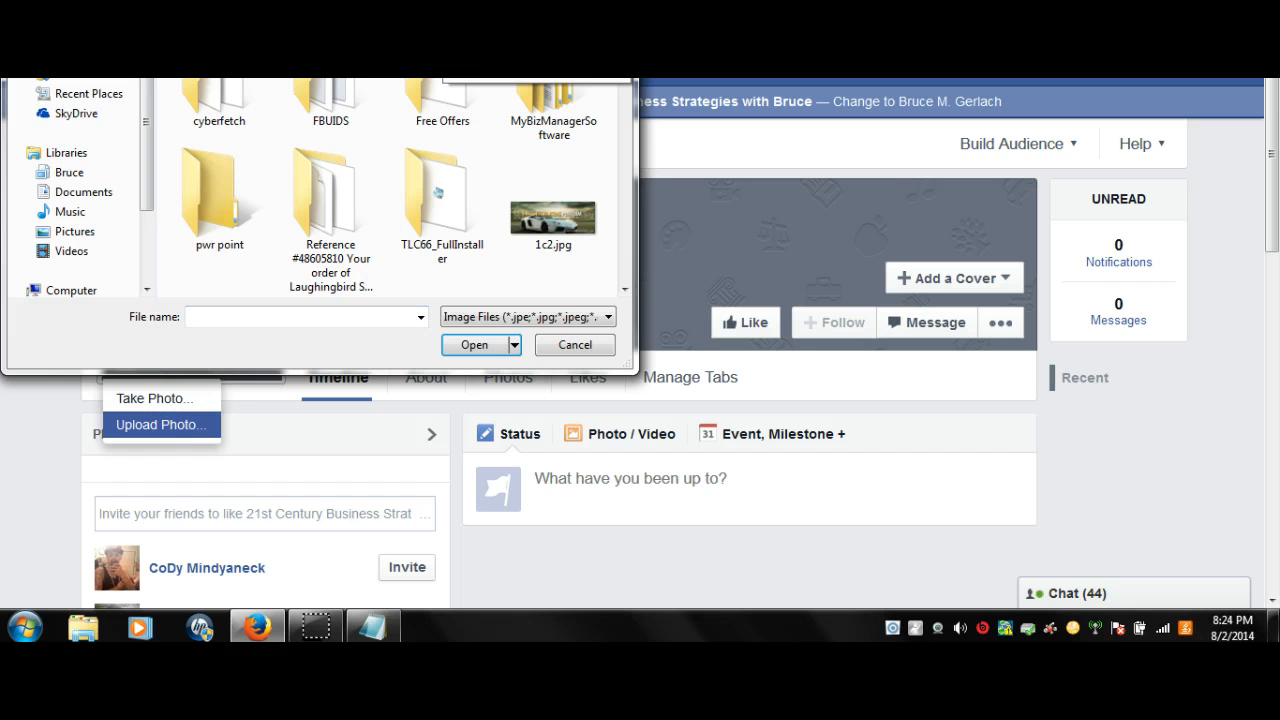
pyautogui.press('Return')
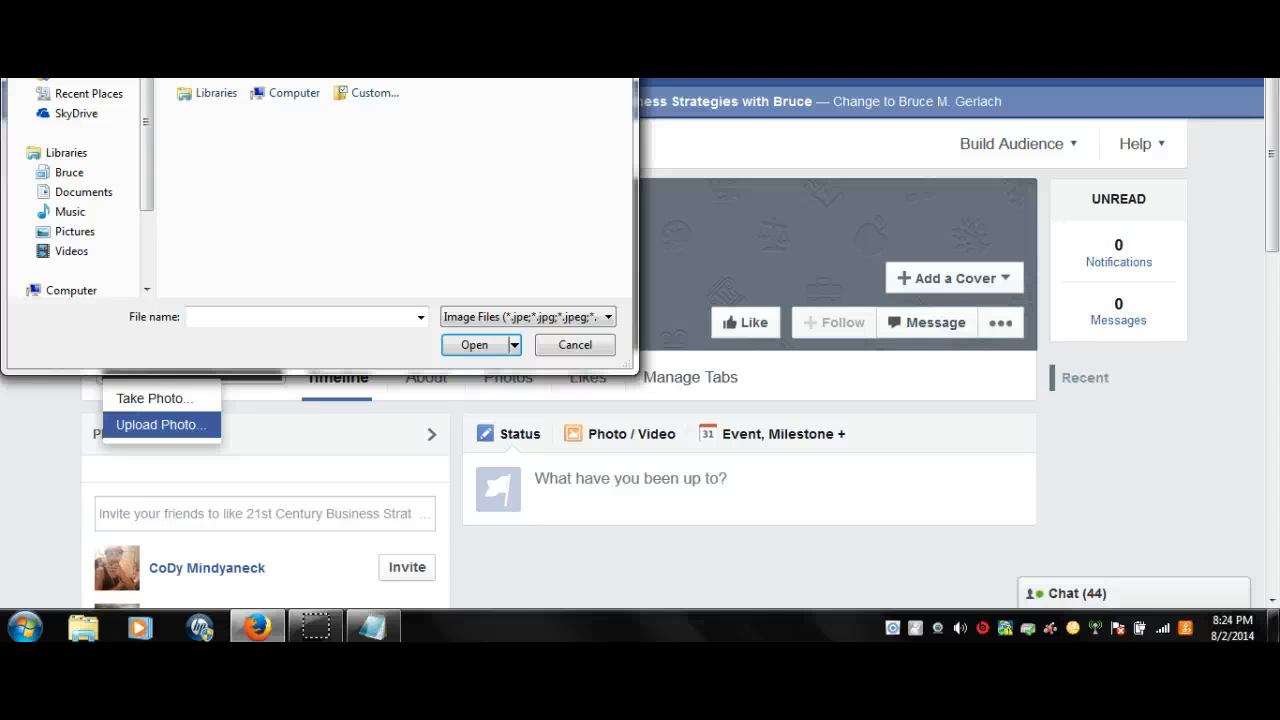
pyautogui.click(75, 231)
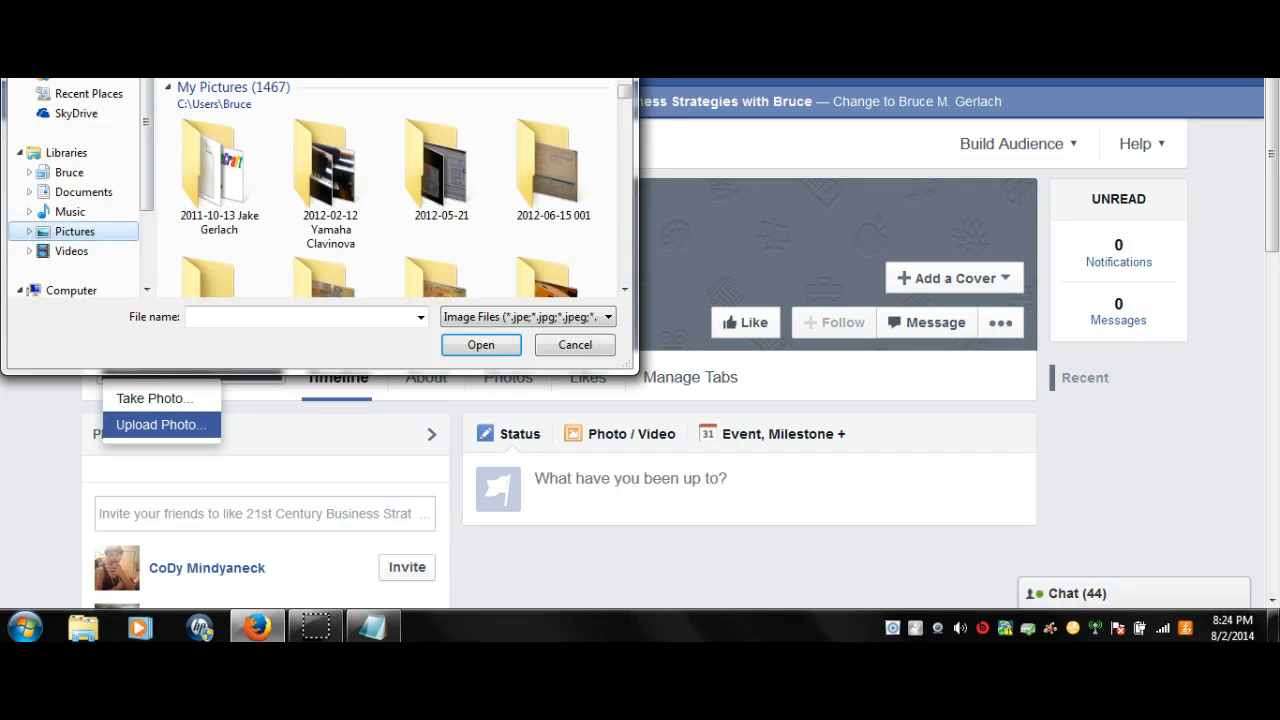
pyautogui.click(540, 20)
pyautogui.write('me')
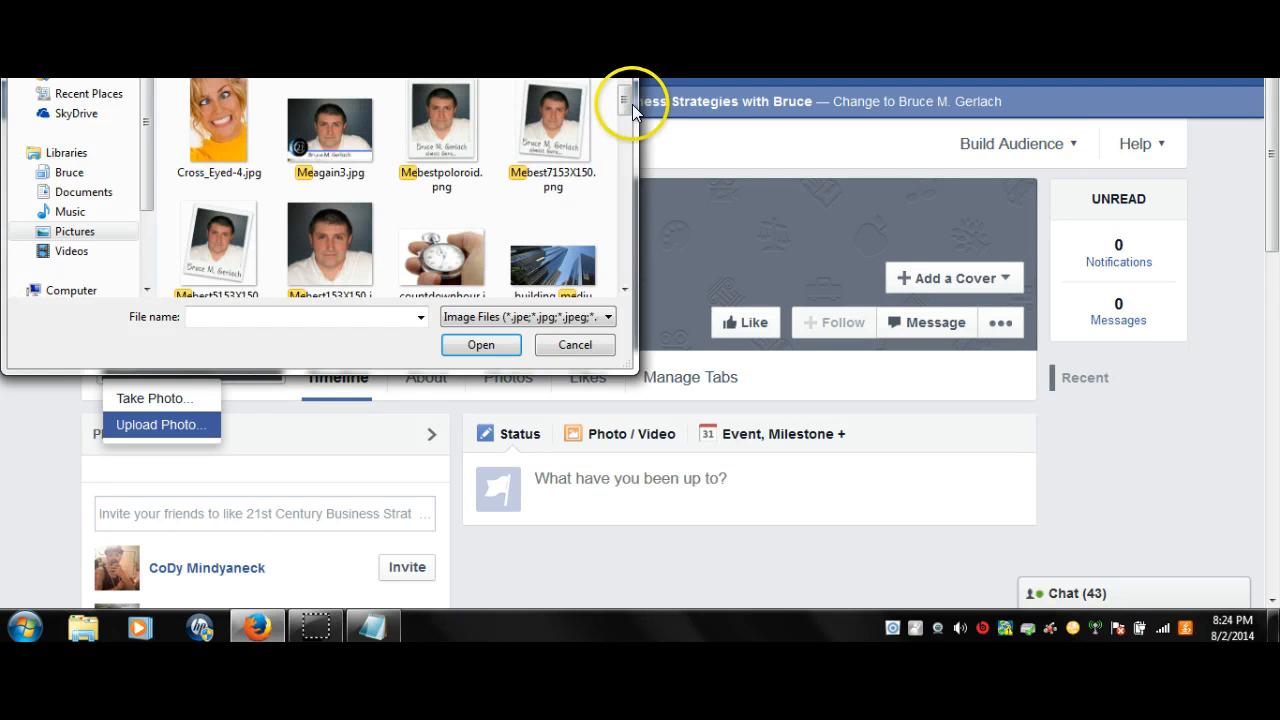
pyautogui.moveTo(623, 95); pyautogui.dragTo(624, 123)
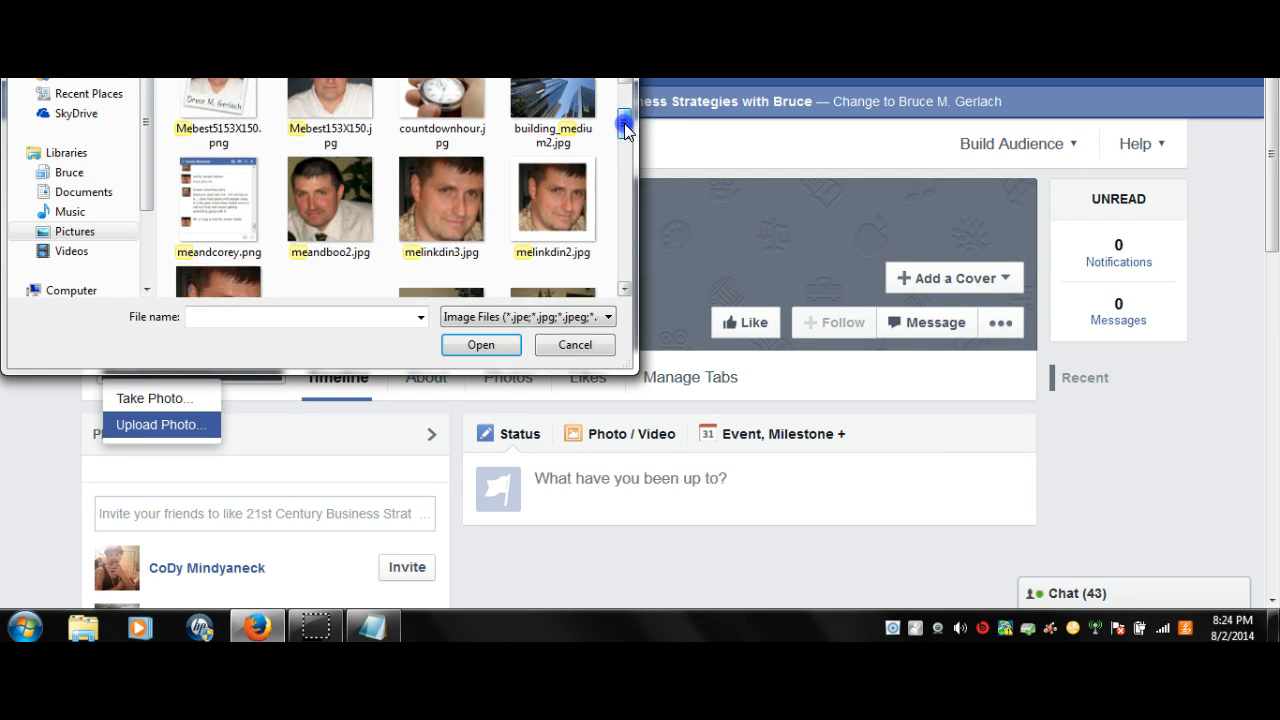
pyautogui.click(455, 204)
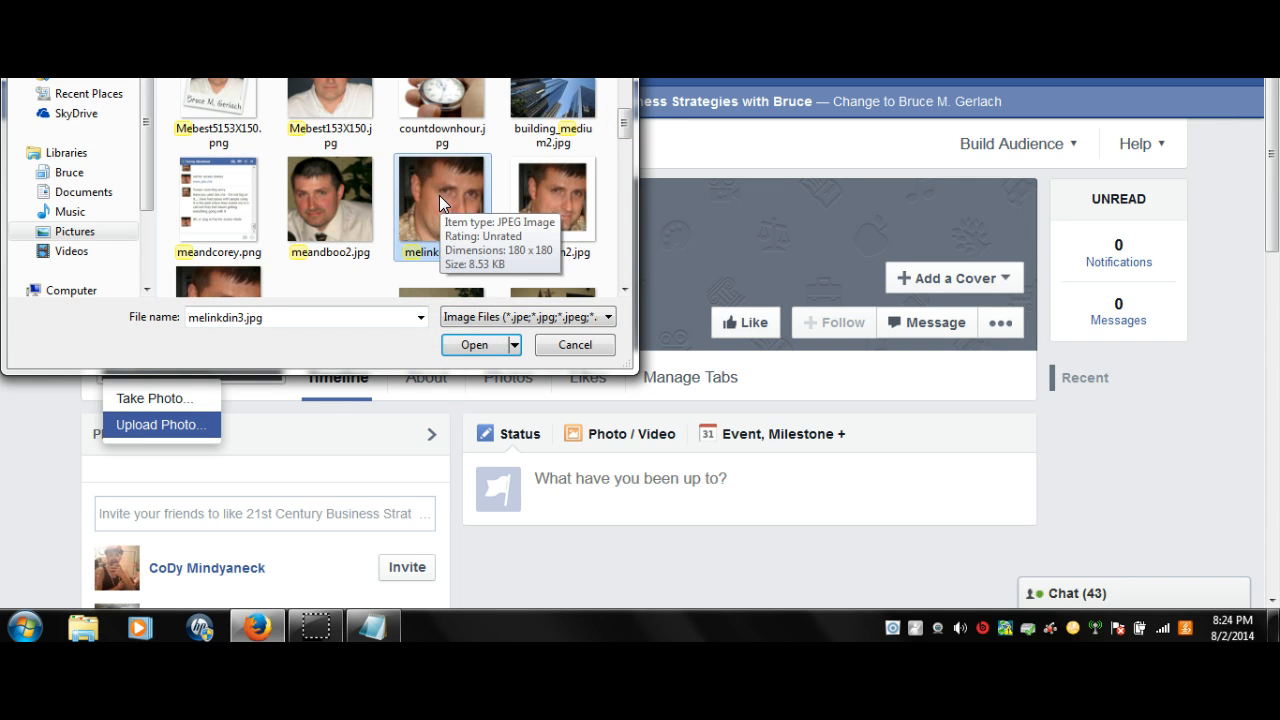
pyautogui.click(472, 344)
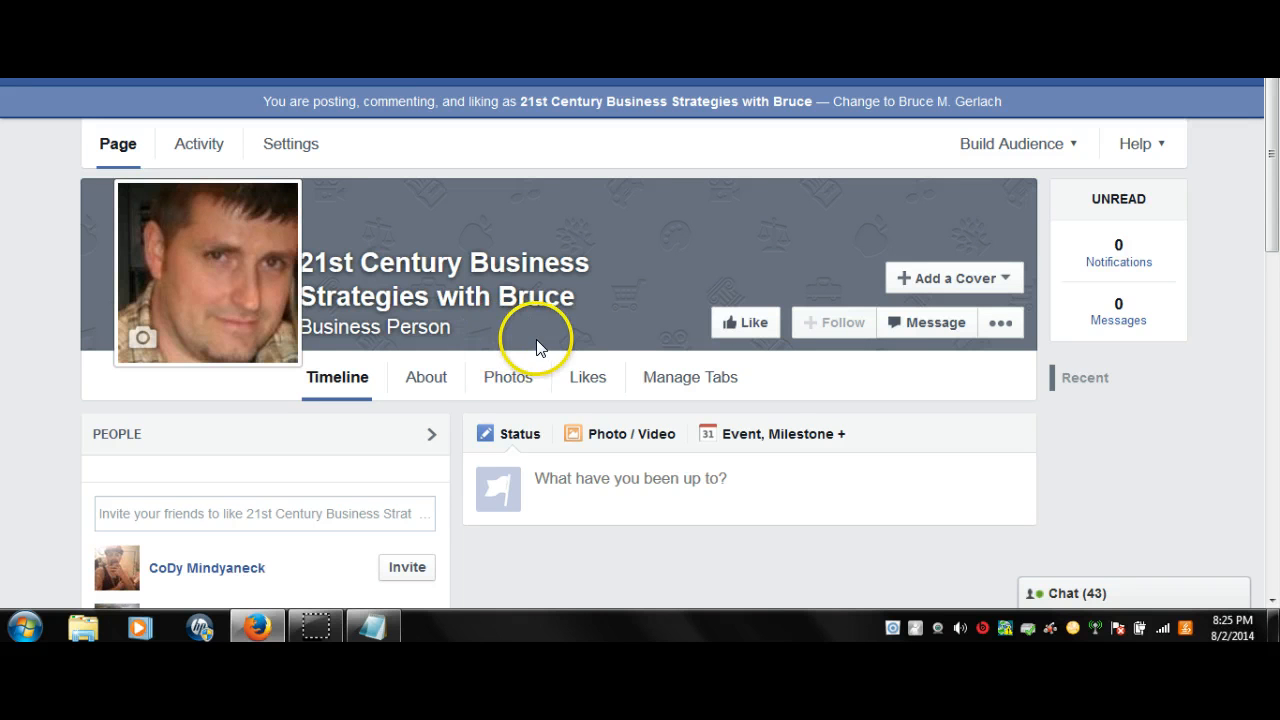
# Step: Upload 21CLLC(3).jpg as the page's cover photo, finding it by searching for "21", and save the cover
pyautogui.click(958, 280)
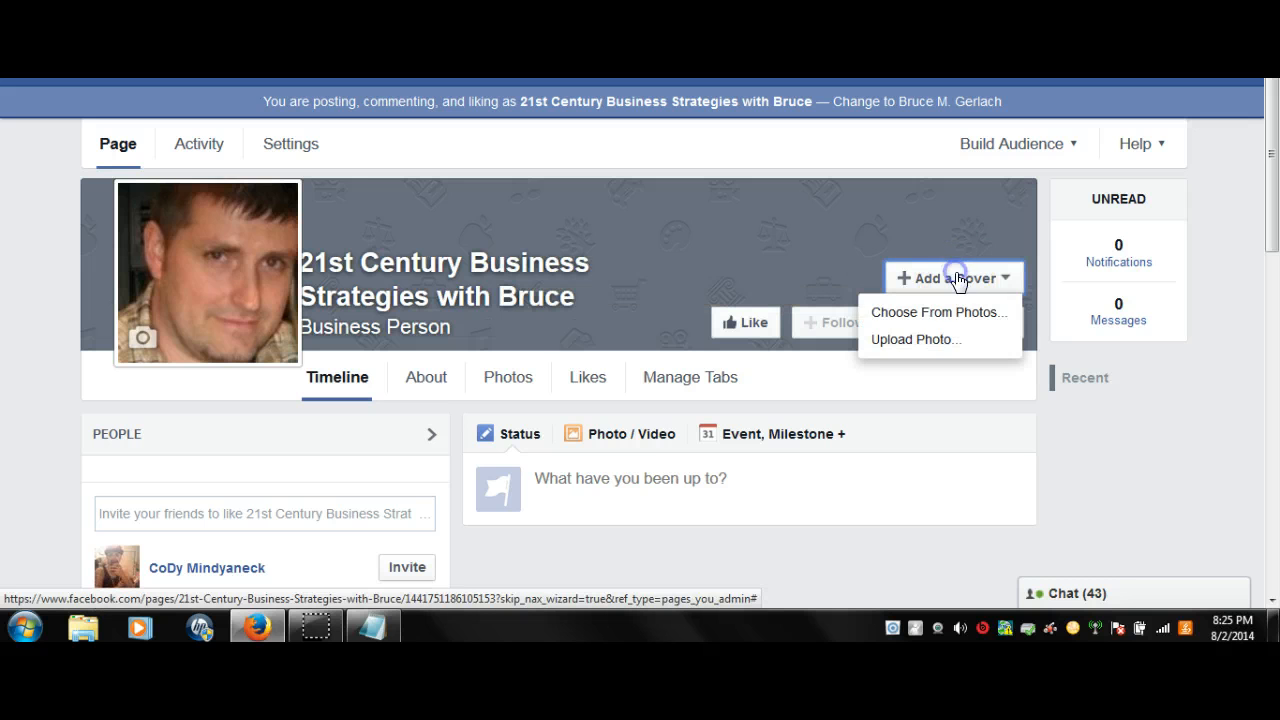
pyautogui.click(932, 339)
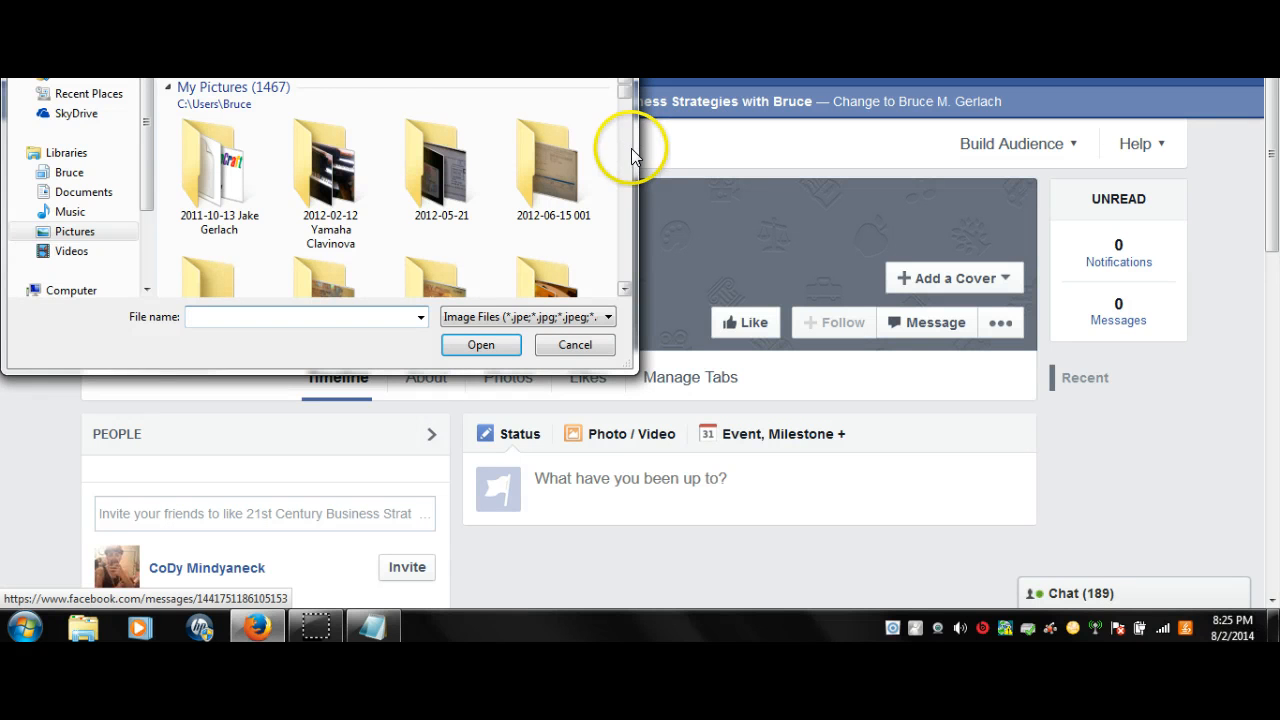
pyautogui.click(540, 60)
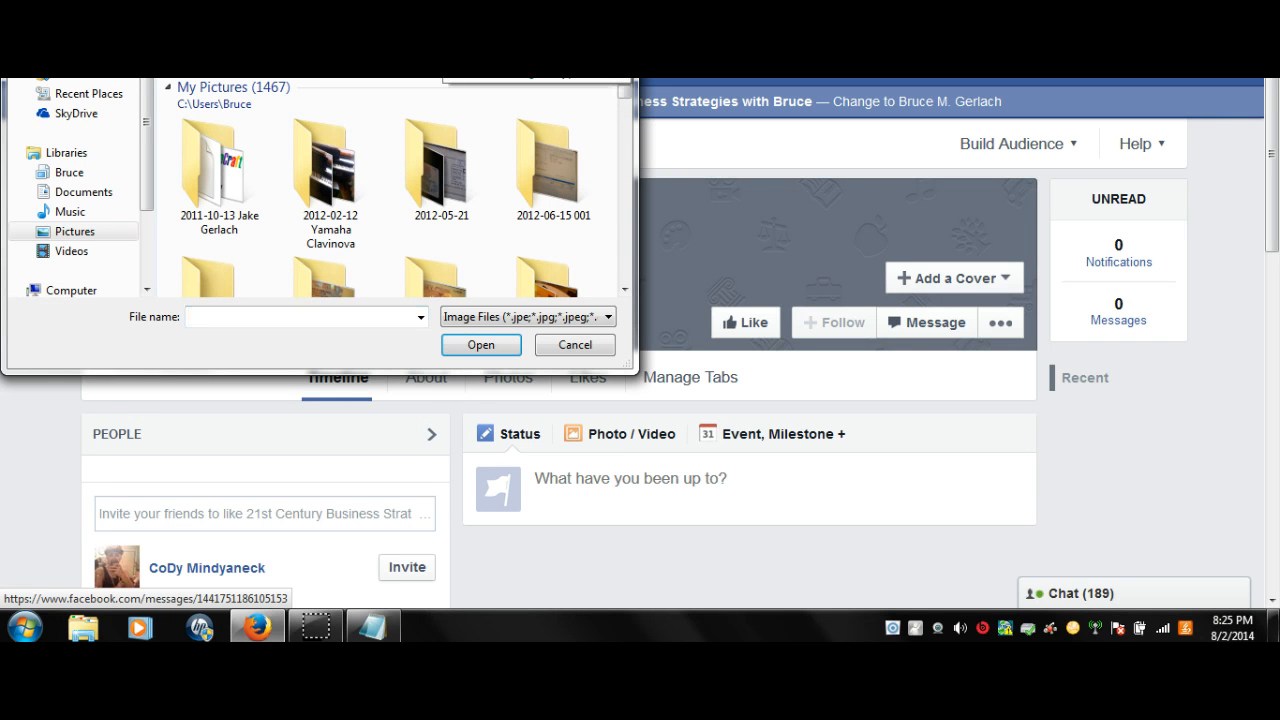
pyautogui.write('21')
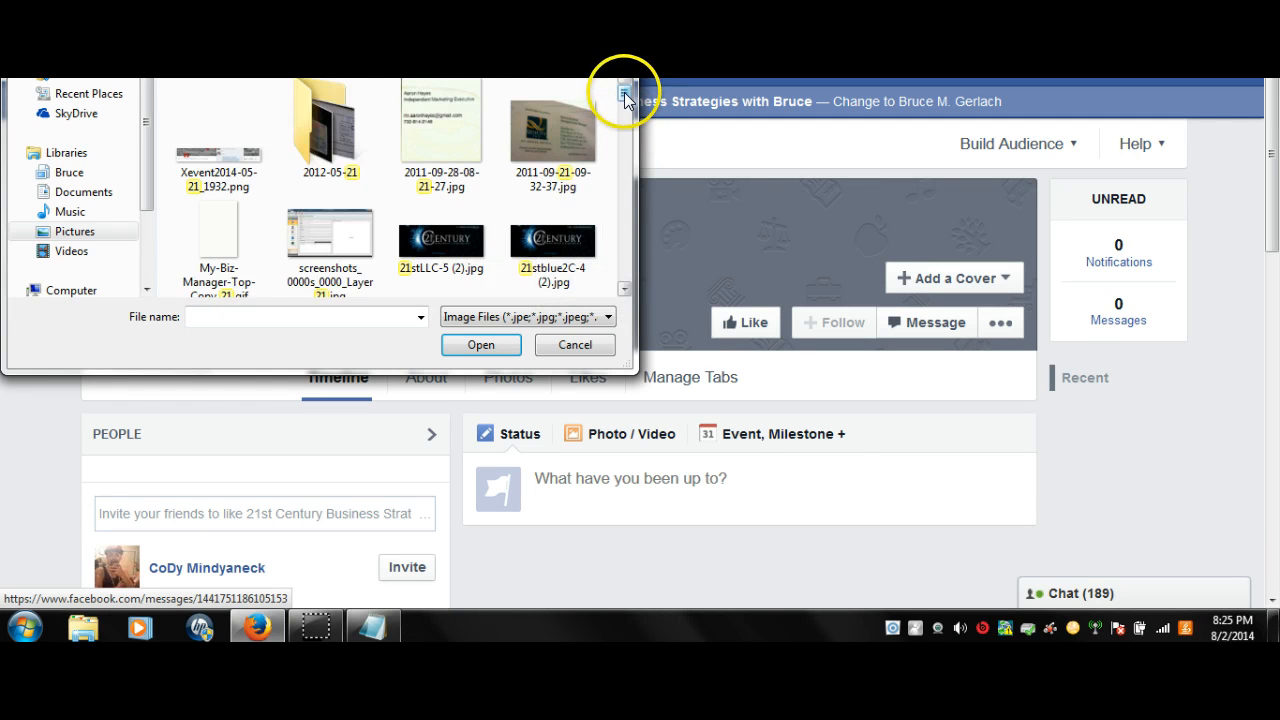
pyautogui.moveTo(624, 93); pyautogui.dragTo(625, 109)
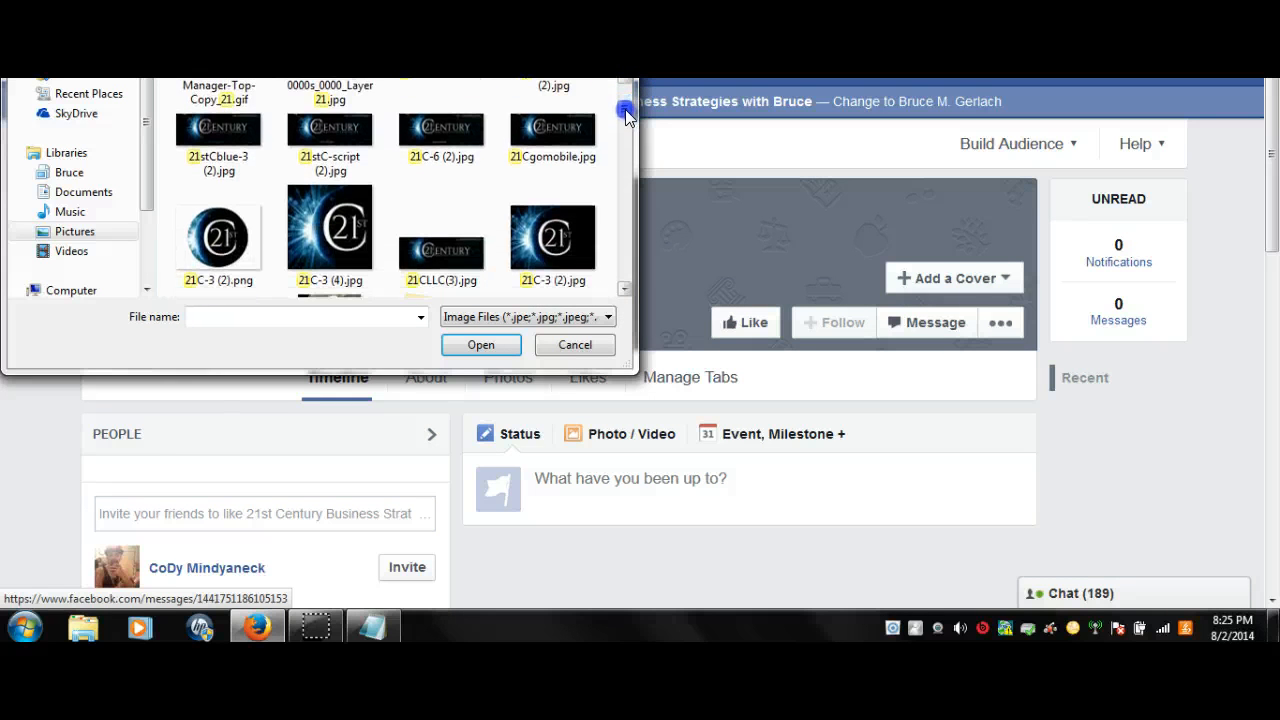
pyautogui.click(462, 258)
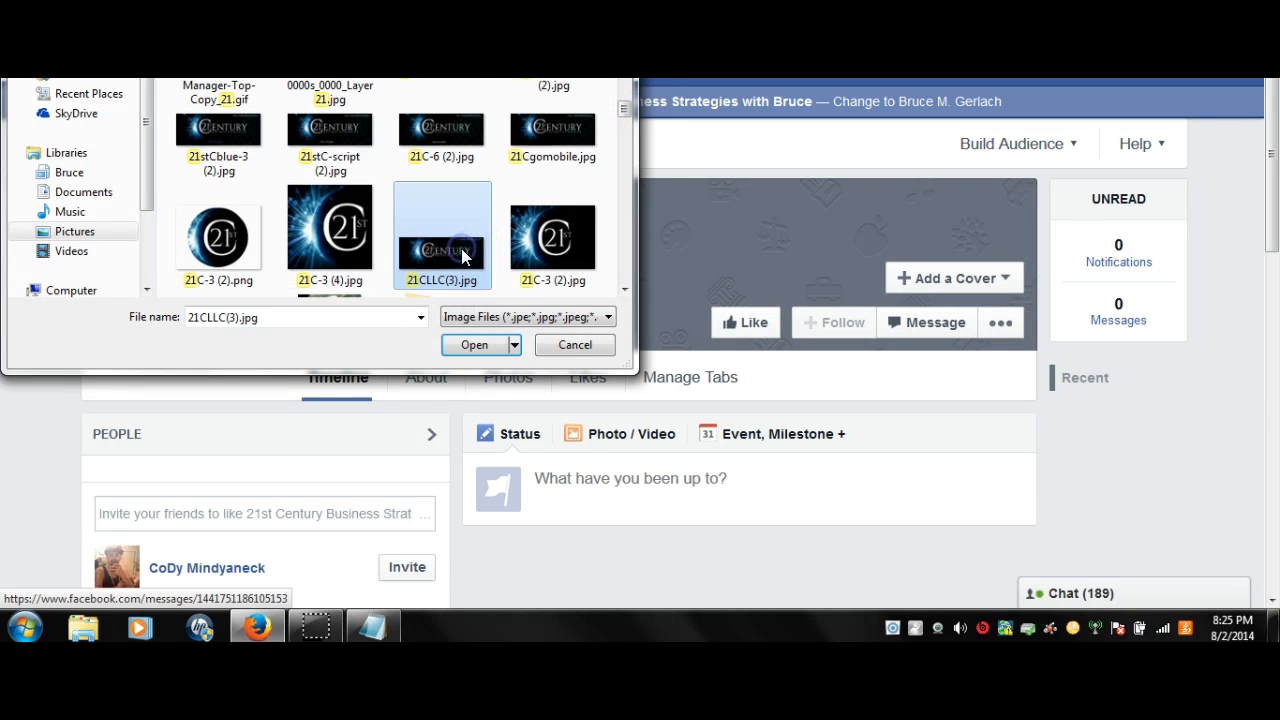
pyautogui.click(477, 352)
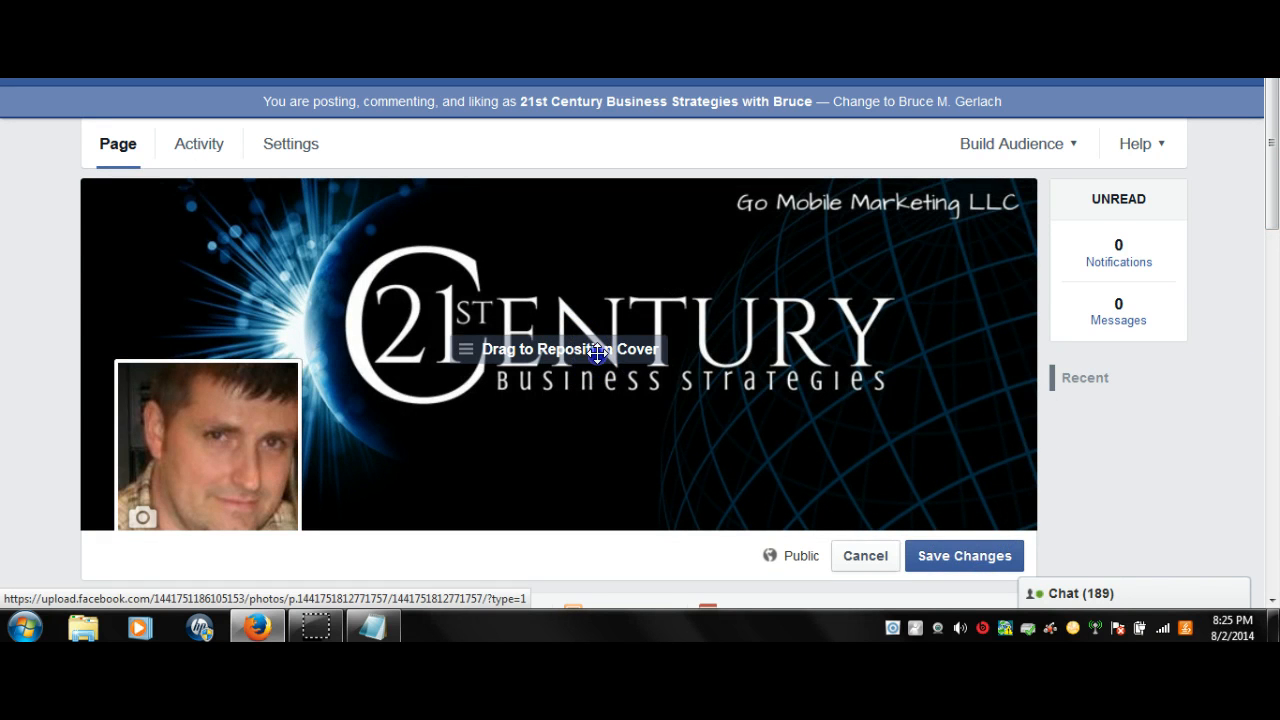
pyautogui.click(981, 558)
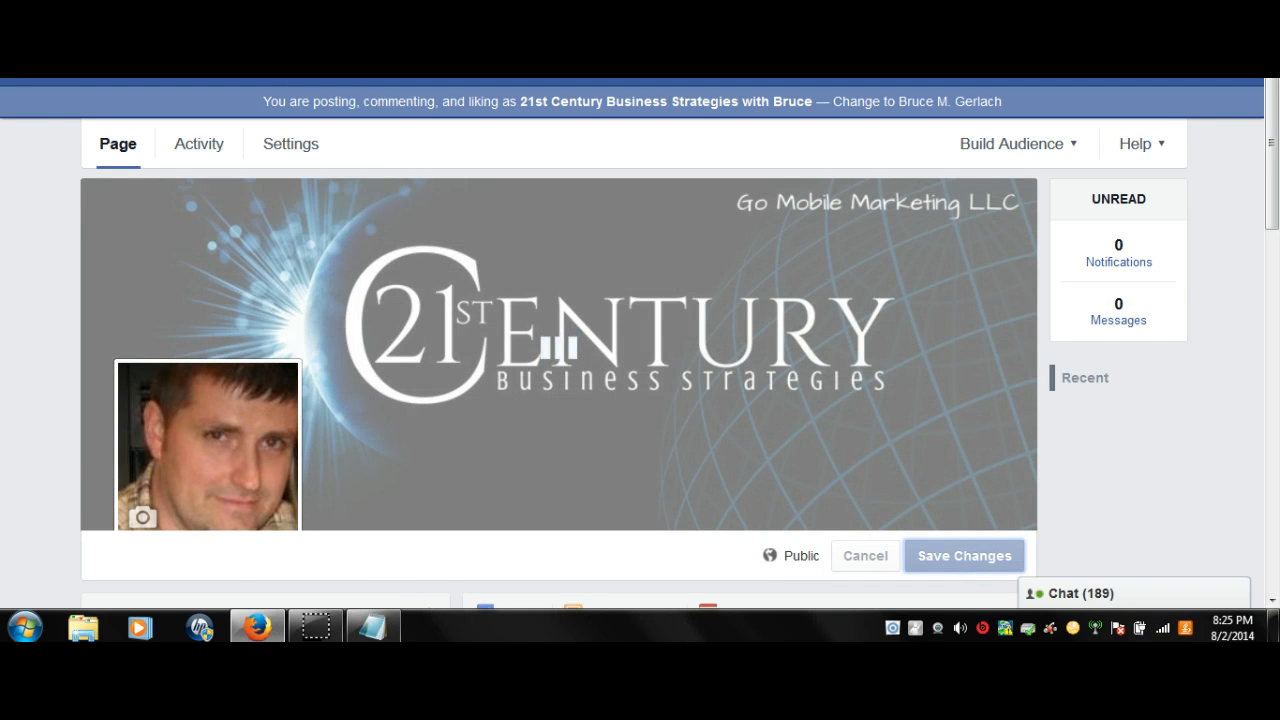
# Step: Switch to the Notepad homework list and correct the banner size in item 4 to 851X315
pyautogui.click(372, 627)
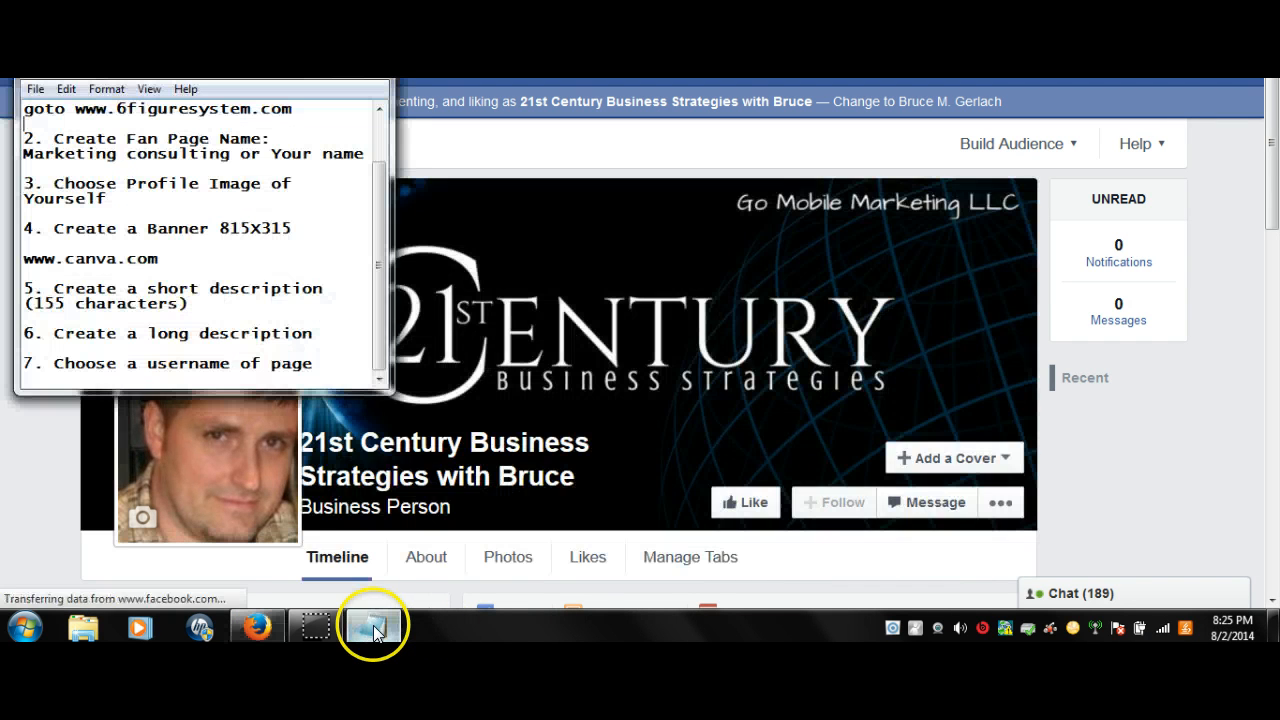
pyautogui.click(246, 228)
pyautogui.press('BackSpace')
pyautogui.press('BackSpace')
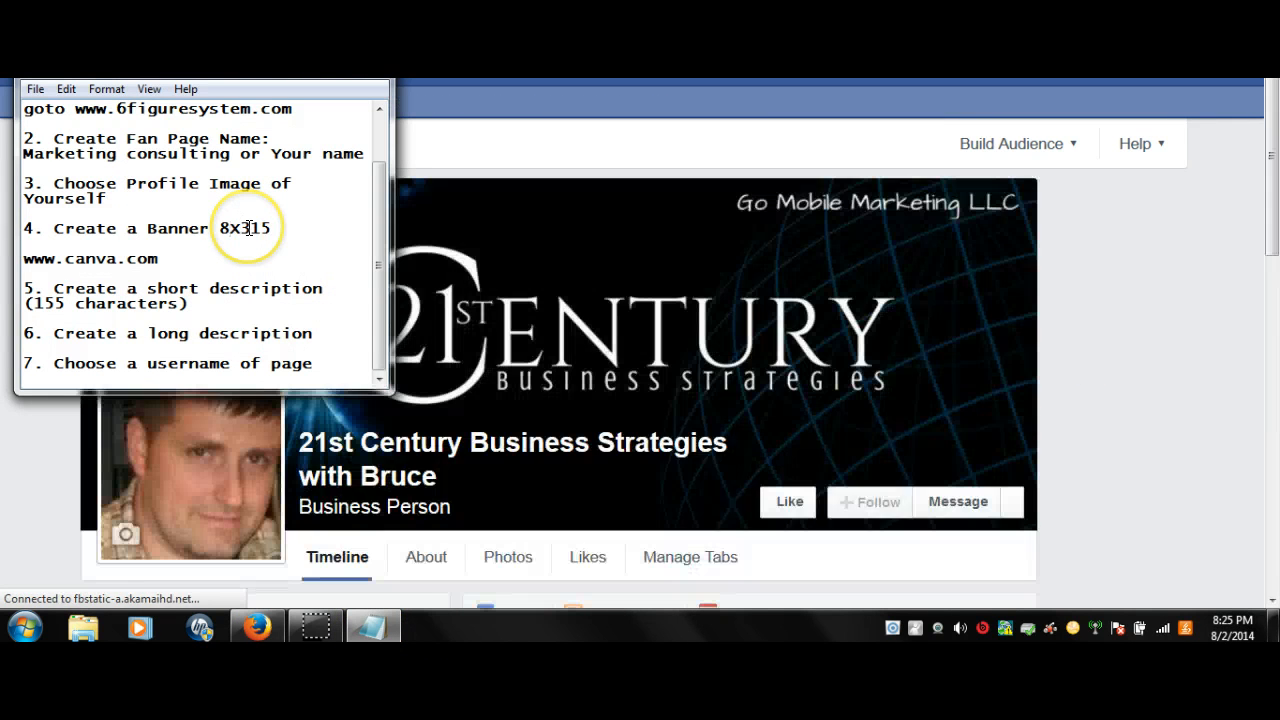
pyautogui.write('51')
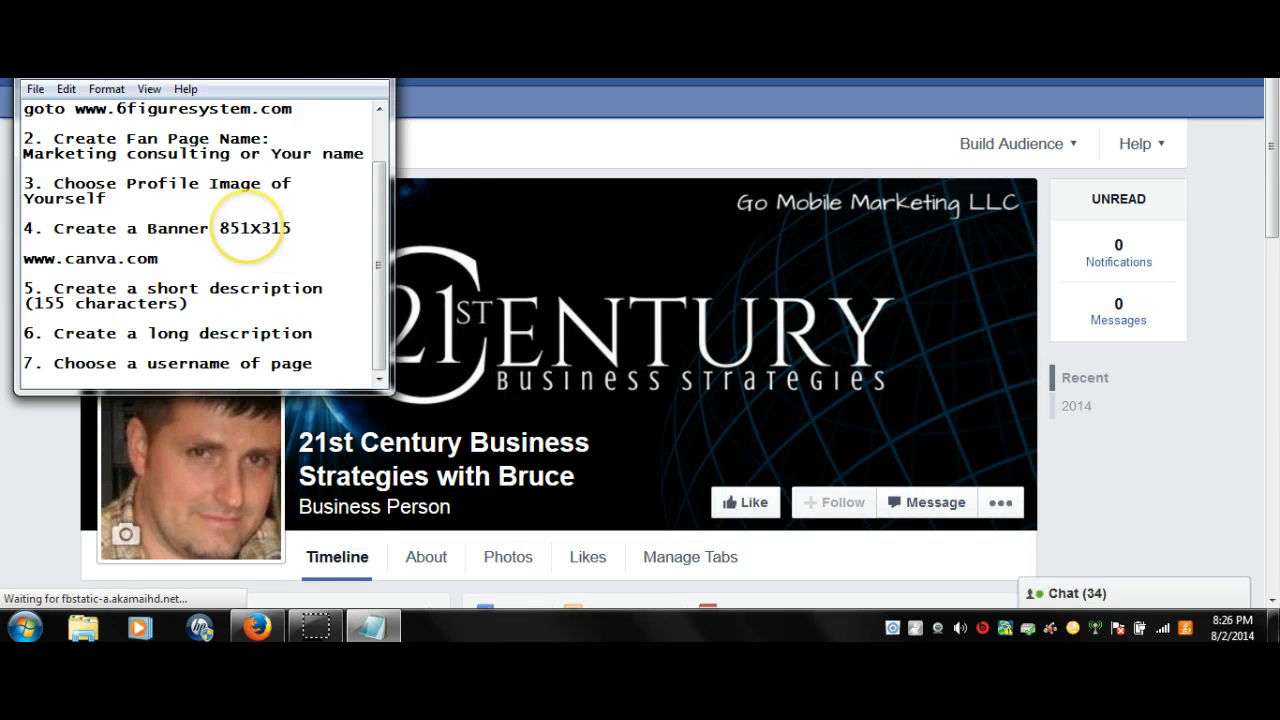
pyautogui.moveTo(252, 235)
pyautogui.mouseDown()
pyautogui.moveTo(222, 222)
pyautogui.moveTo(262, 229)
pyautogui.mouseUp()
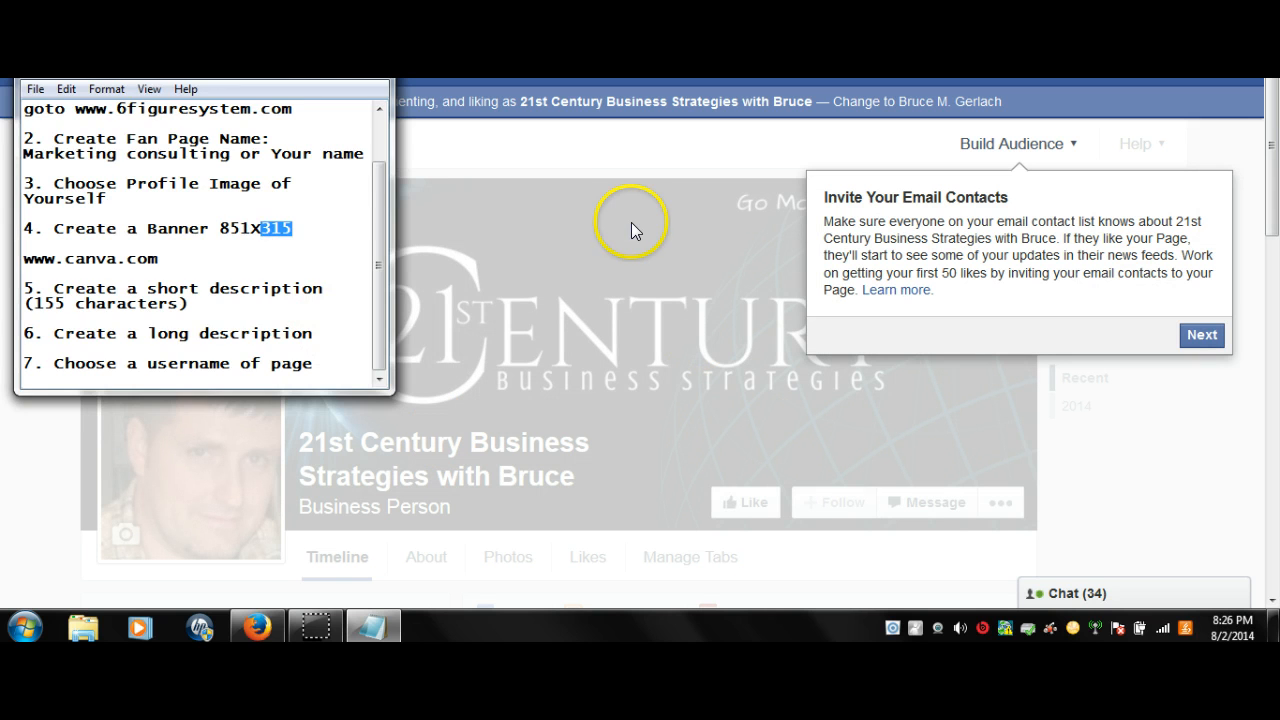
# Step: Return to the Facebook page and dismiss the tip about inviting email contacts
pyautogui.click(638, 178)
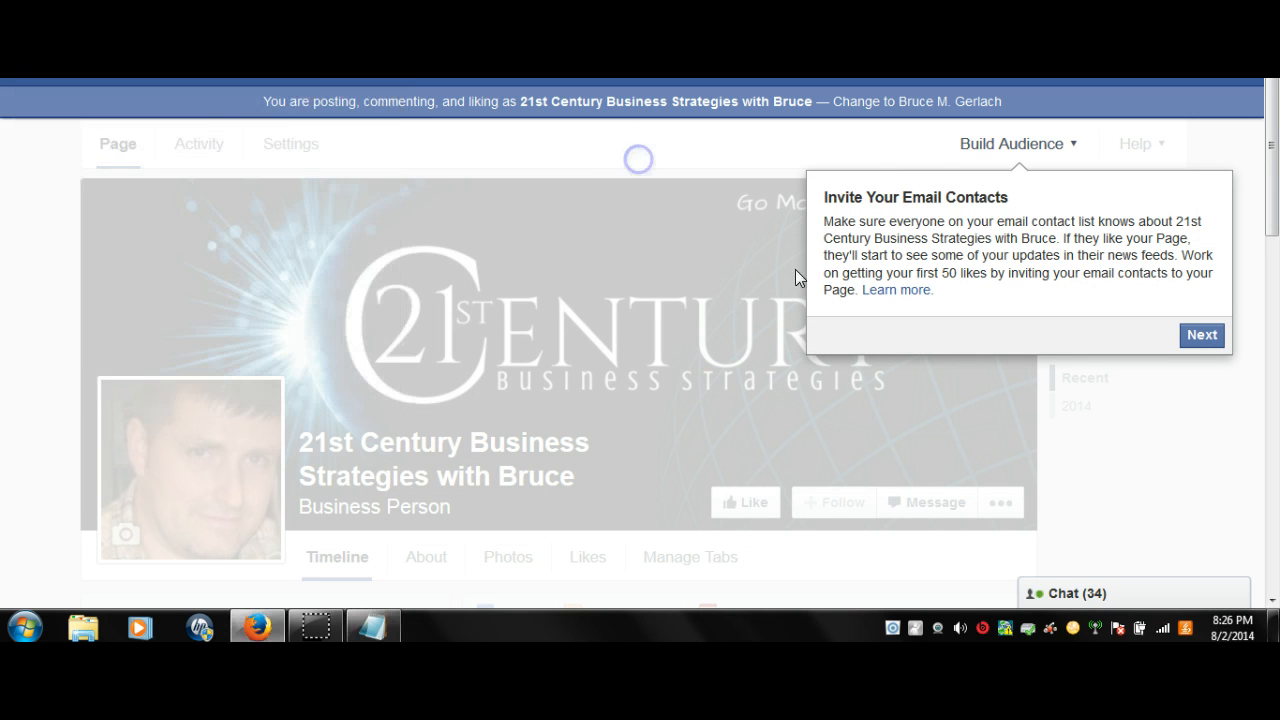
pyautogui.click(1201, 336)
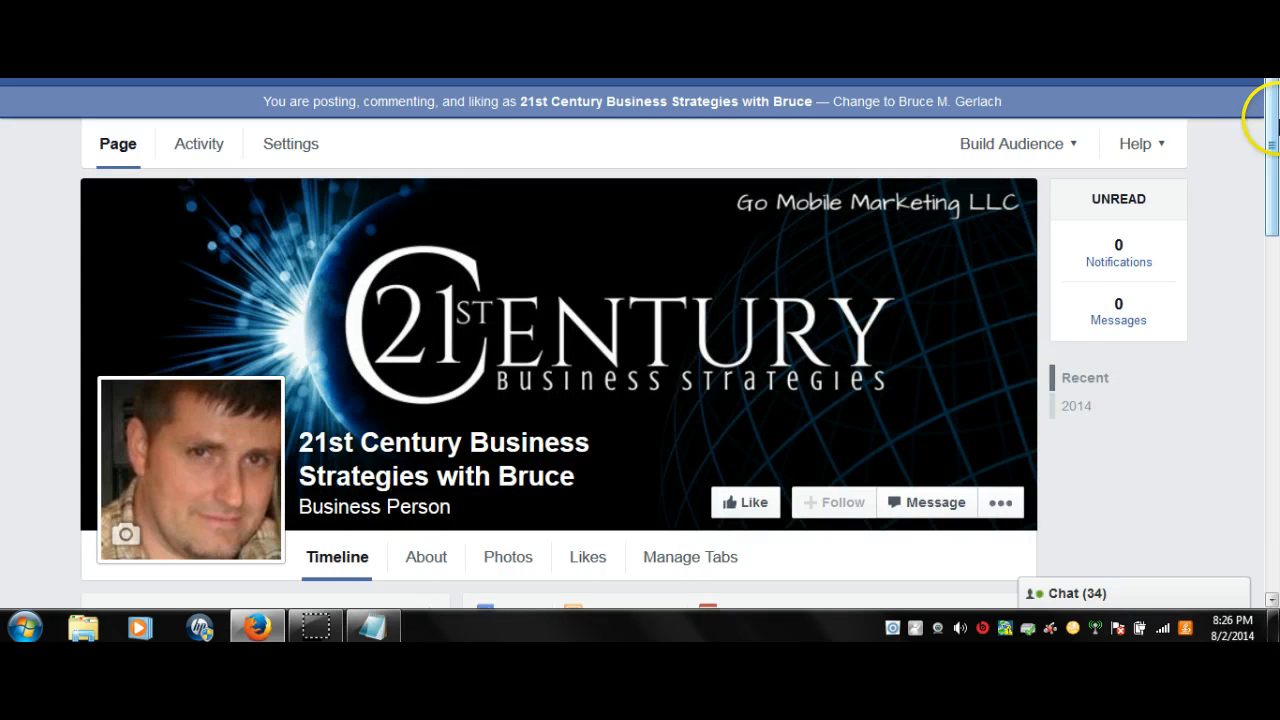
pyautogui.moveTo(1275, 178); pyautogui.dragTo(1274, 125)
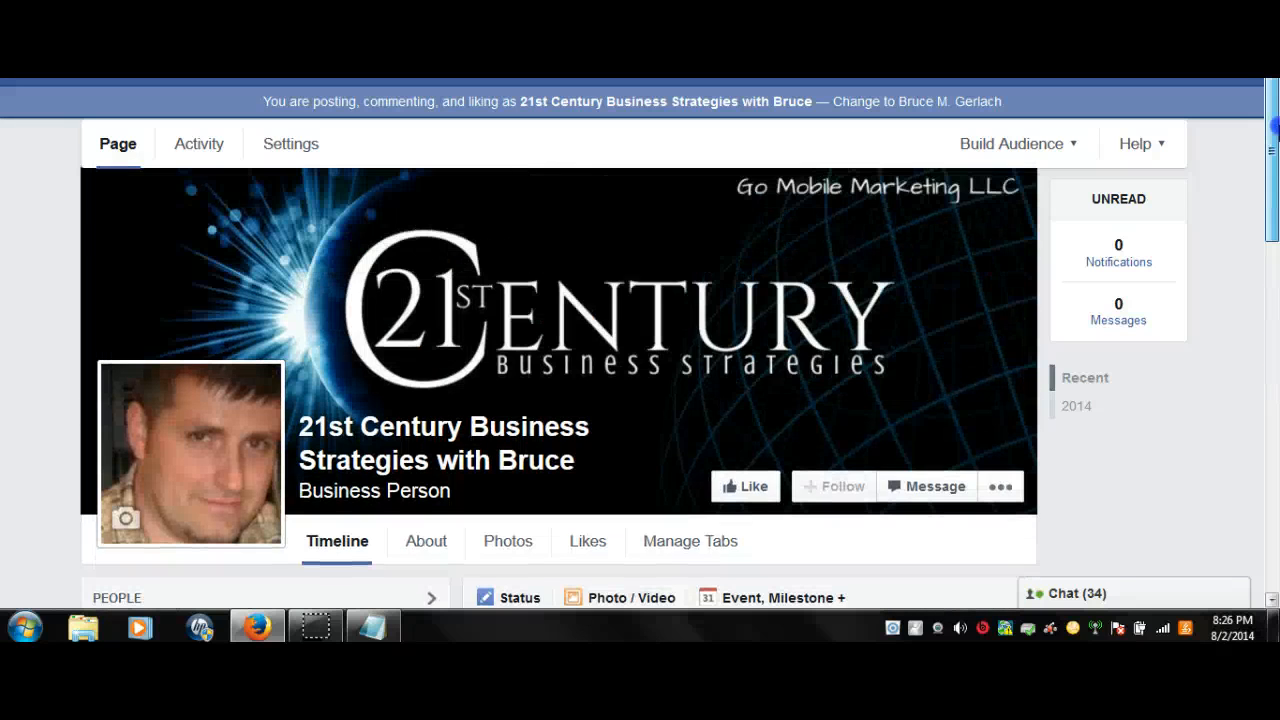
# Step: Open the page's settings and look over the Page Info fields
pyautogui.click(295, 145)
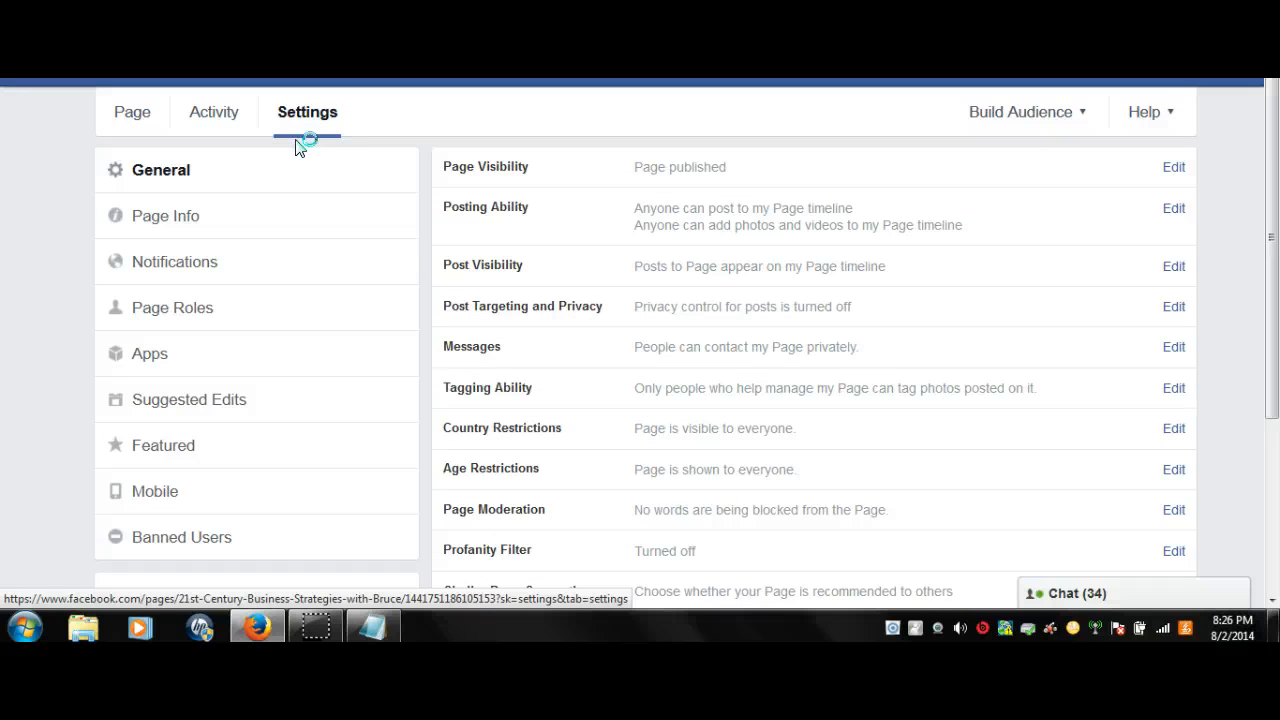
pyautogui.click(198, 222)
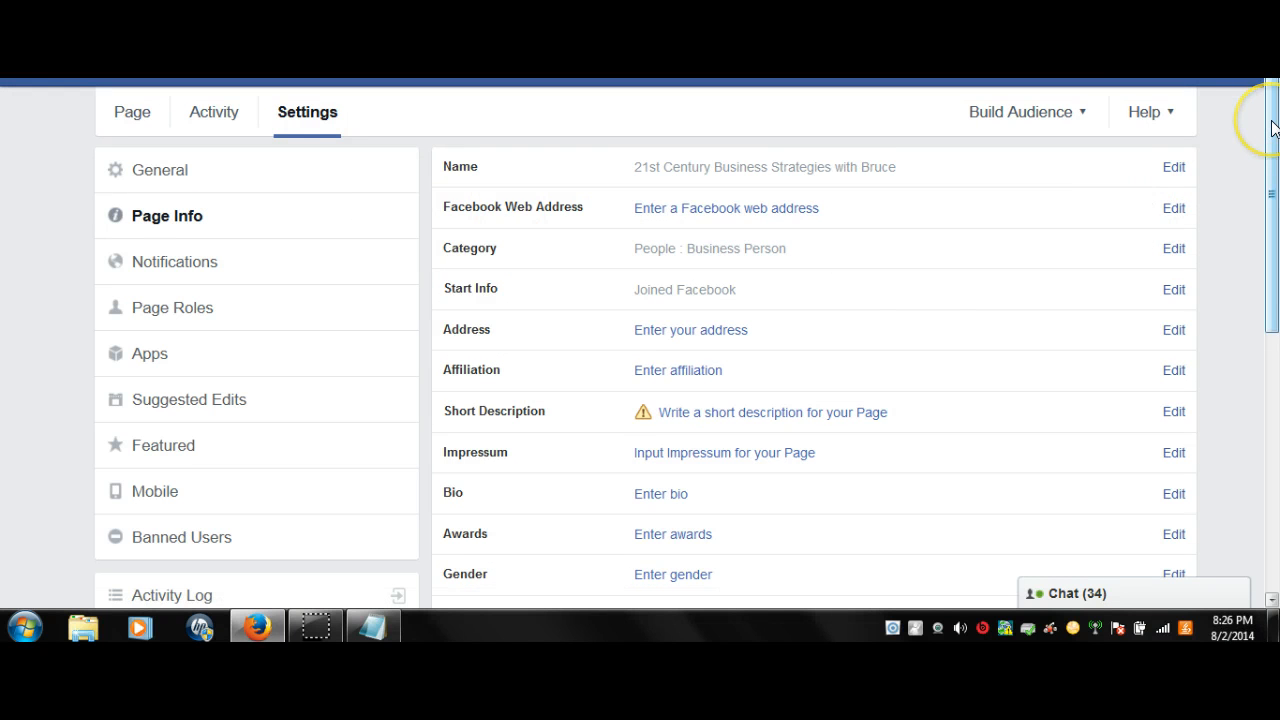
pyautogui.moveTo(1272, 128)
pyautogui.mouseDown()
pyautogui.moveTo(1272, 168)
pyautogui.moveTo(1272, 110)
pyautogui.mouseUp()
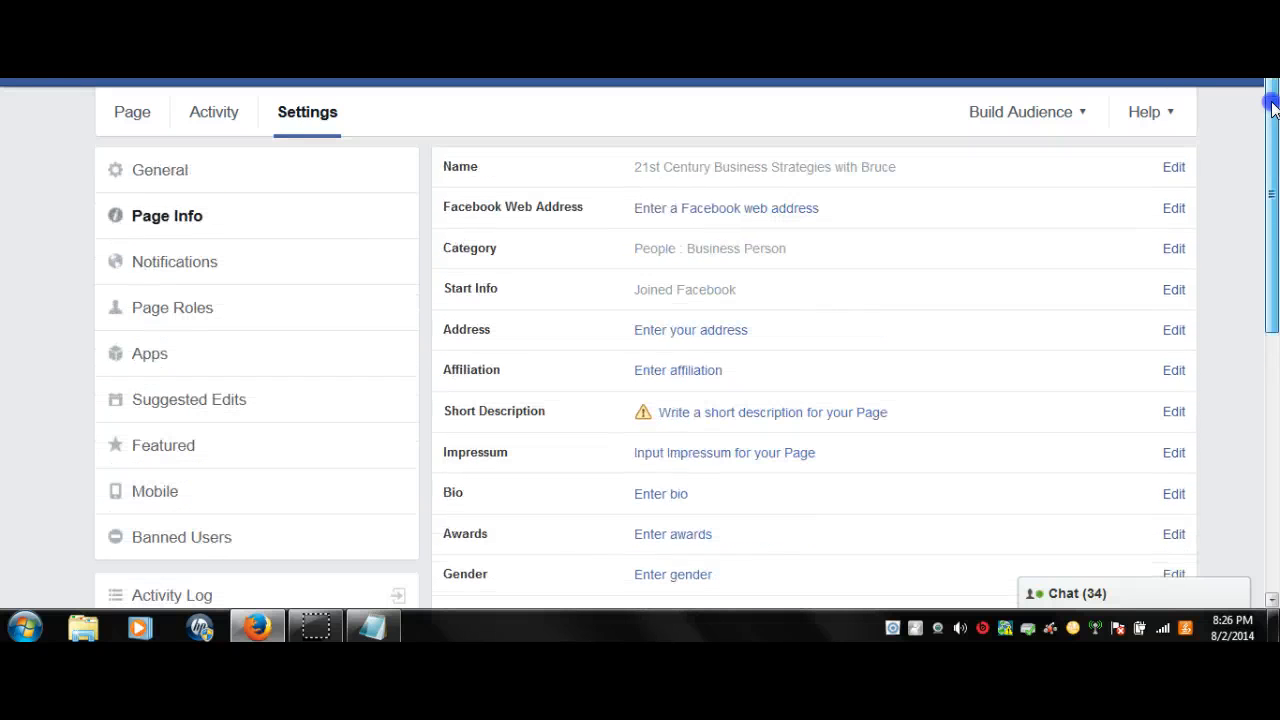
# Step: In the page's General settings, restrict the page's audience to people over 18 and save the change
pyautogui.click(203, 172)
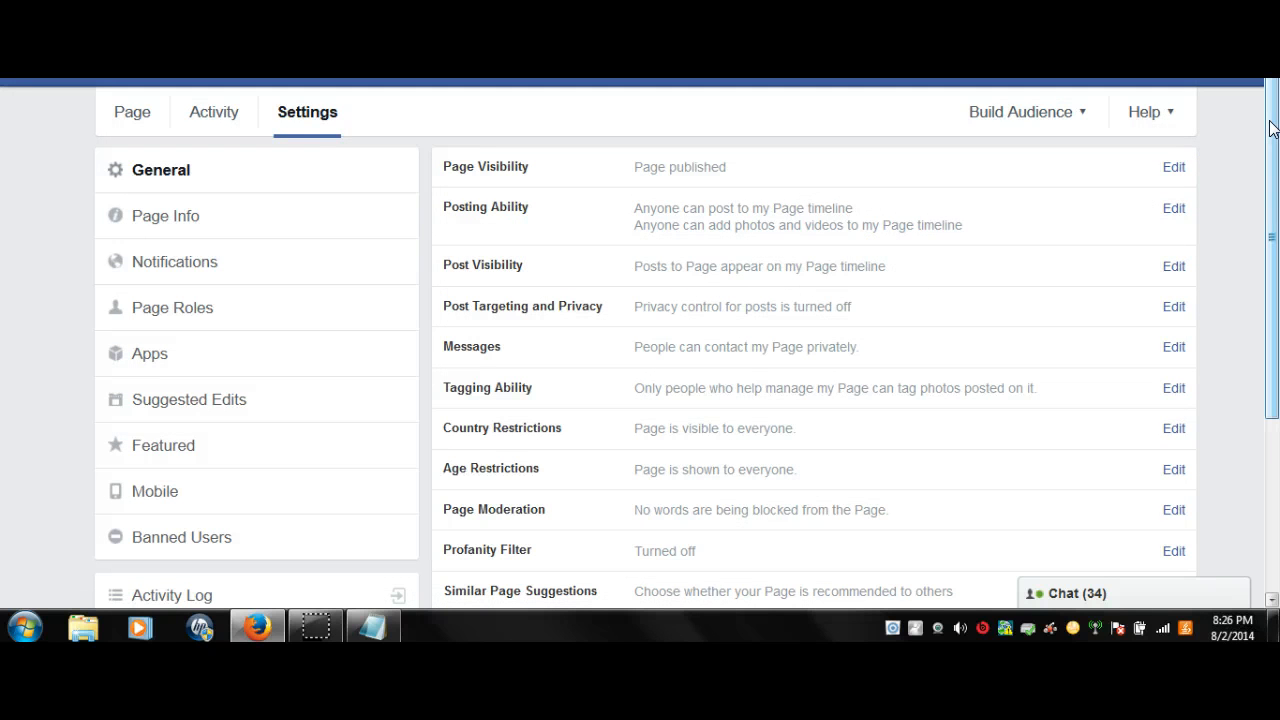
pyautogui.moveTo(1270, 125); pyautogui.dragTo(1270, 140)
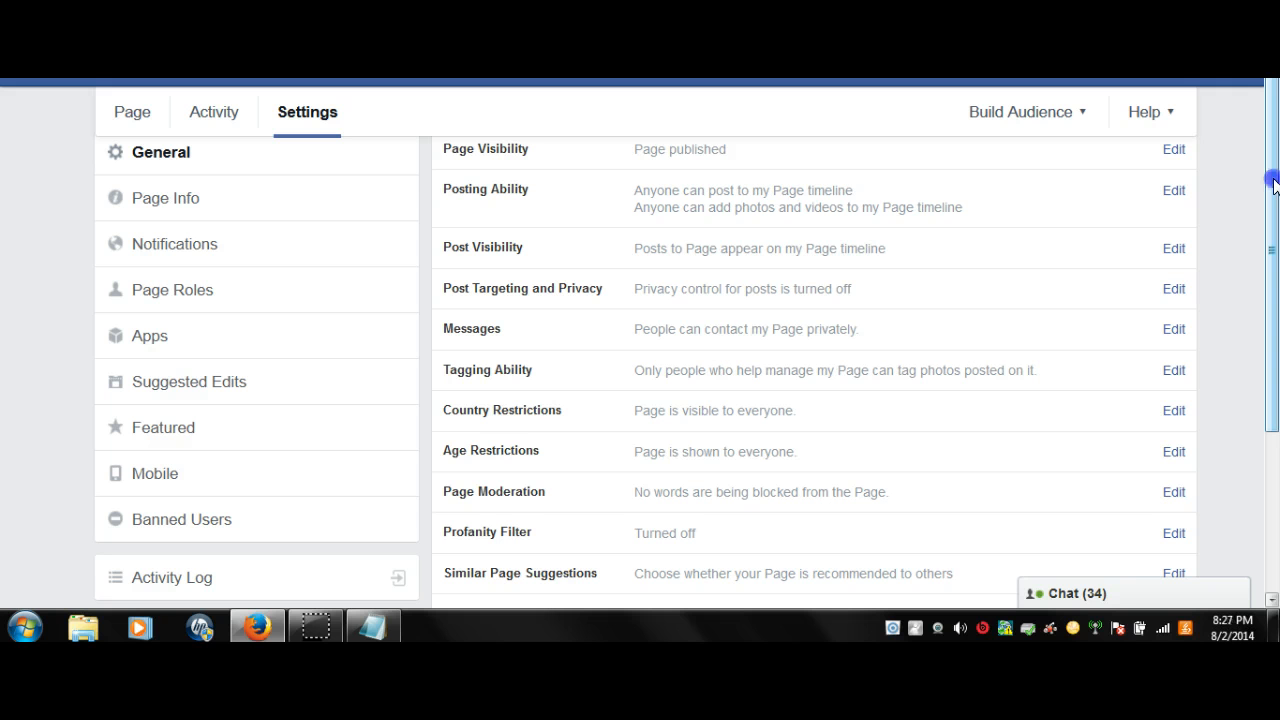
pyautogui.moveTo(1273, 180); pyautogui.dragTo(1273, 314)
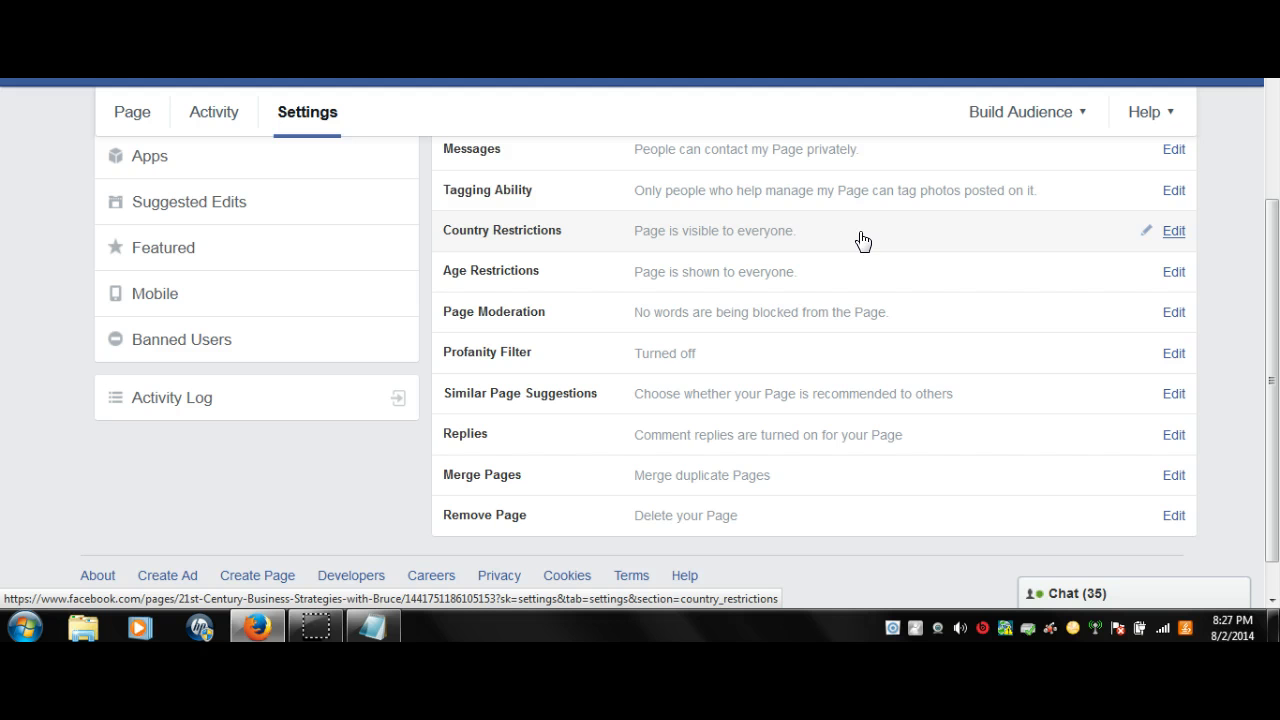
pyautogui.click(880, 264)
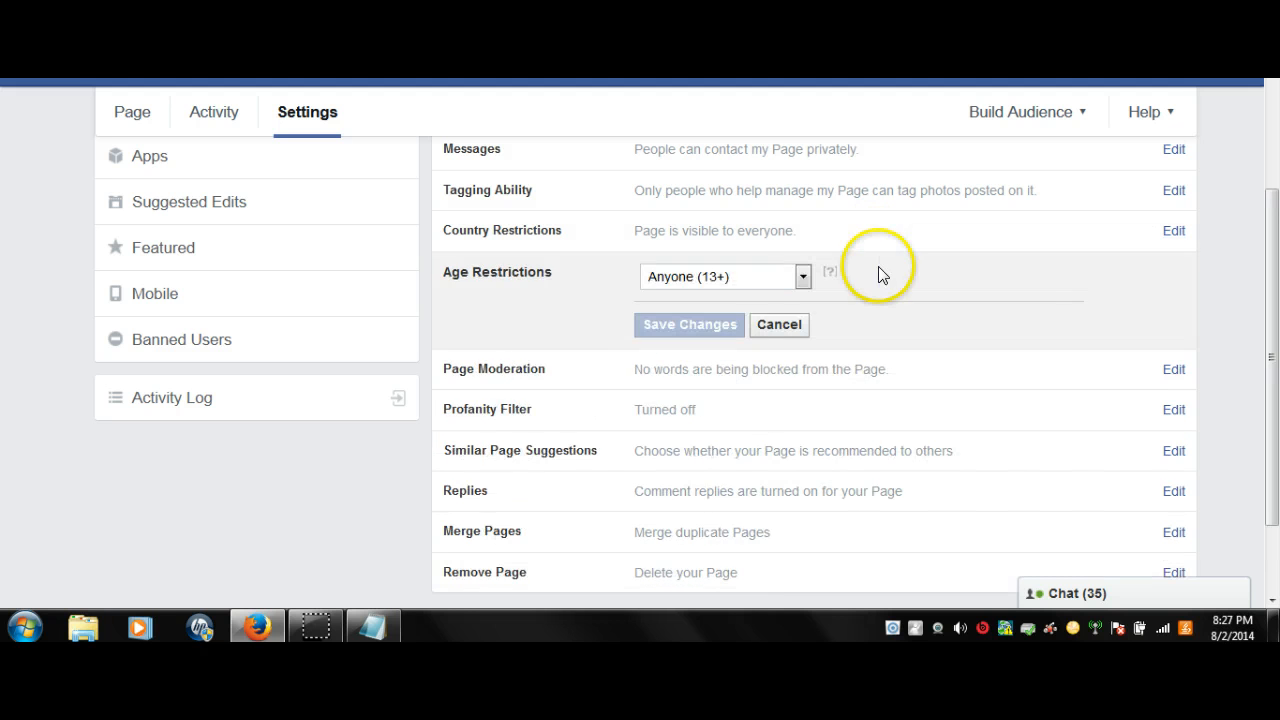
pyautogui.click(803, 274)
pyautogui.click(743, 352)
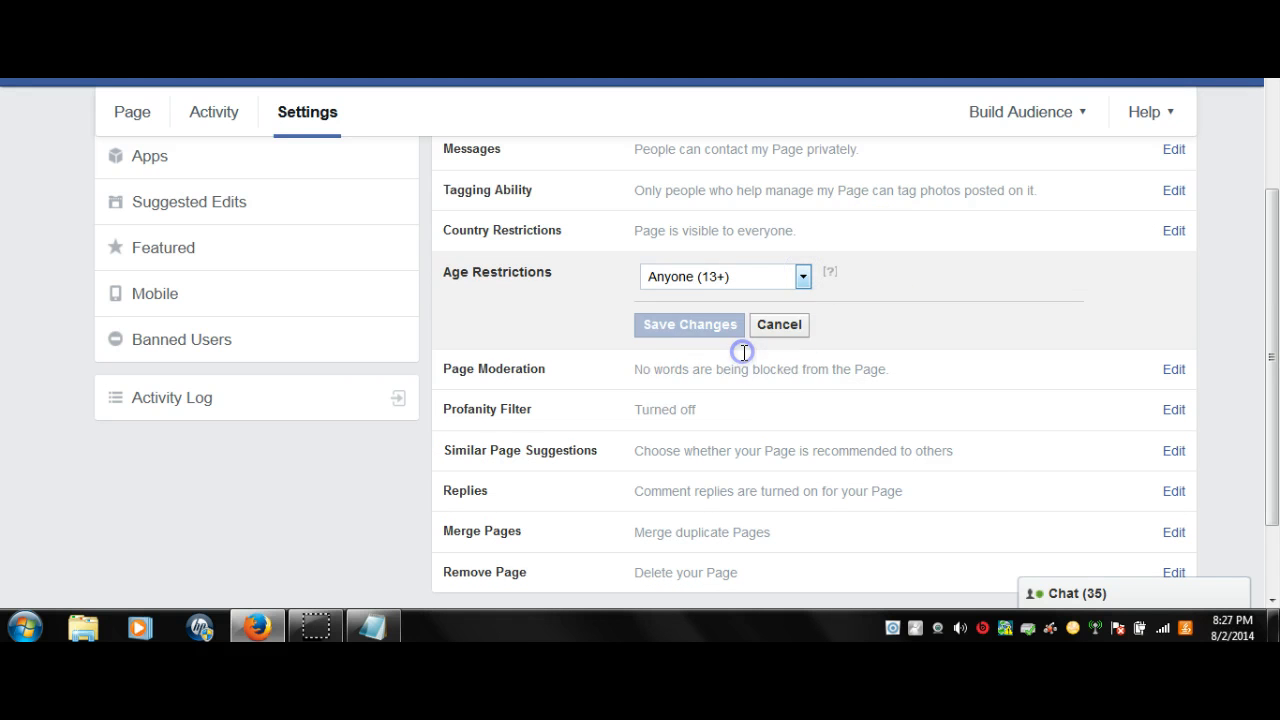
pyautogui.click(692, 406)
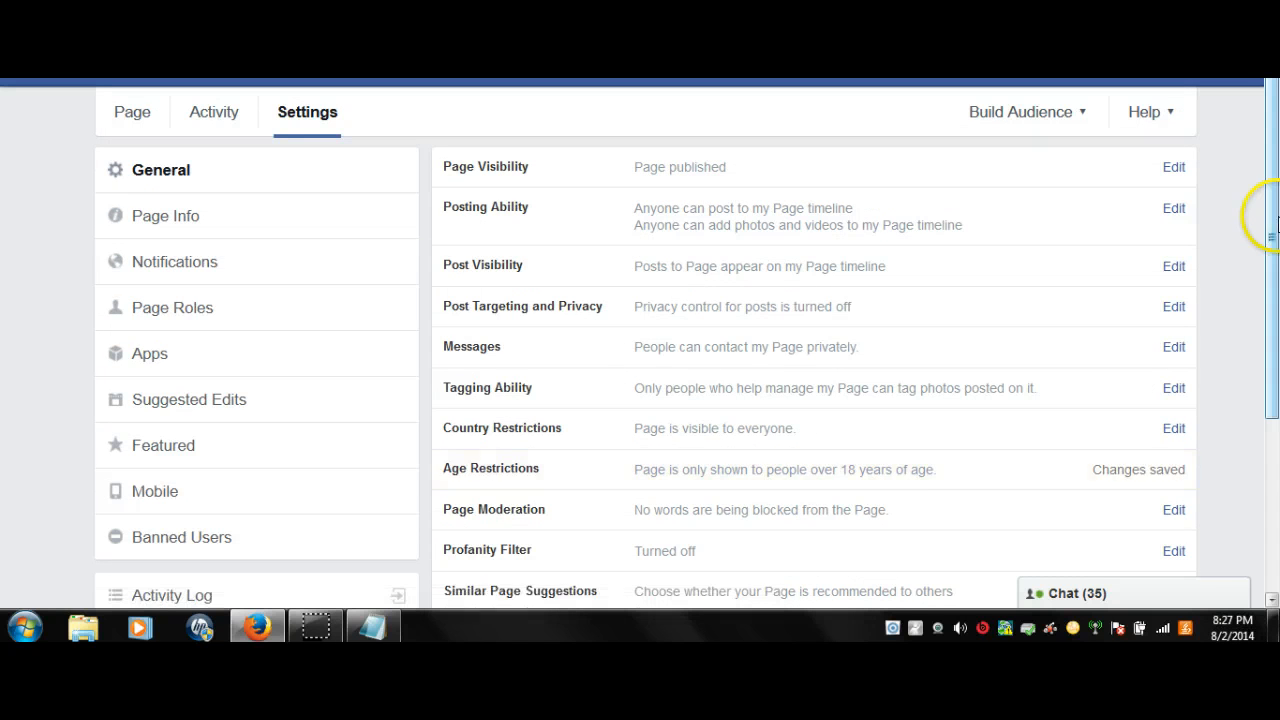
# Step: Set the page's Profanity Filter to Strong and save the change
pyautogui.moveTo(1271, 222); pyautogui.dragTo(1273, 395)
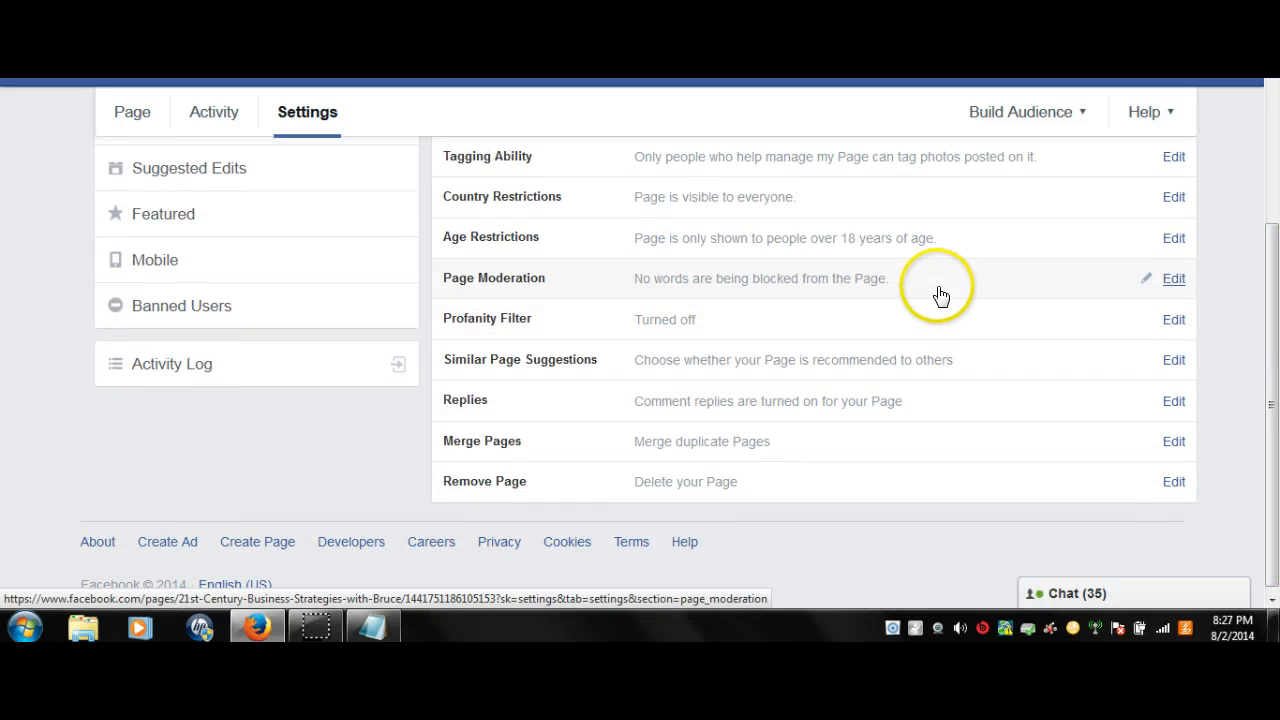
pyautogui.click(911, 332)
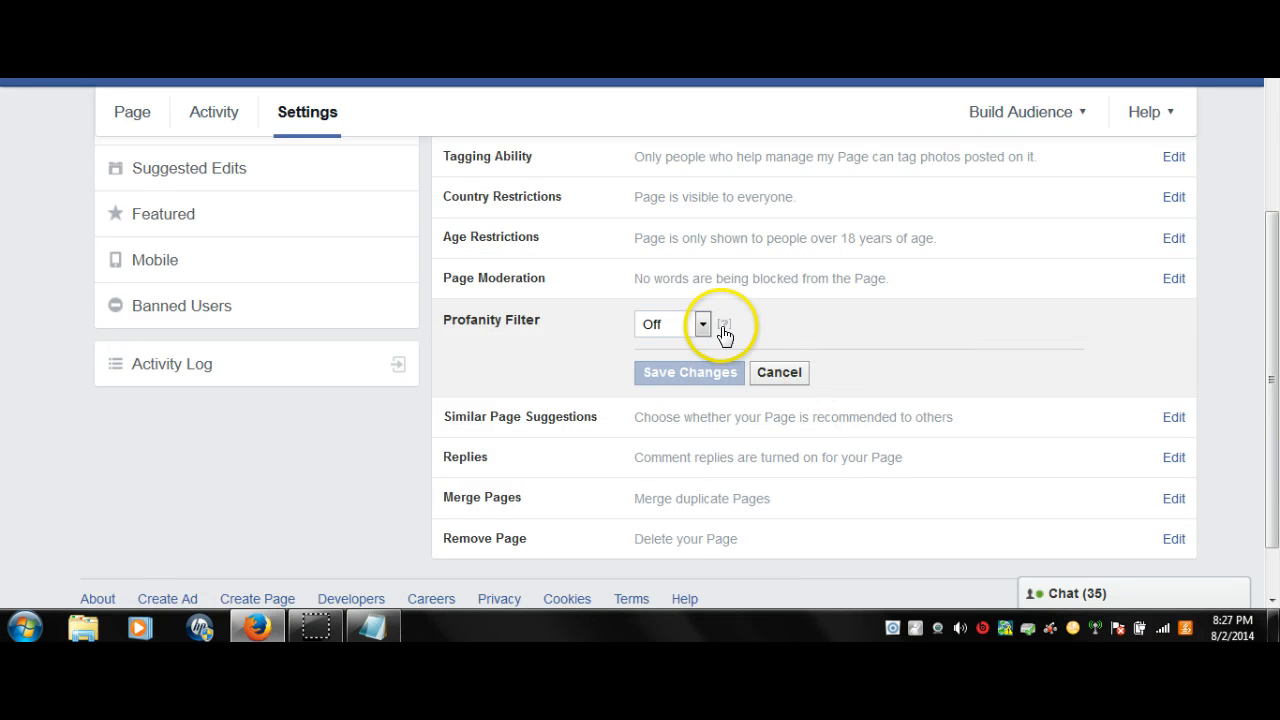
pyautogui.click(705, 326)
pyautogui.click(664, 374)
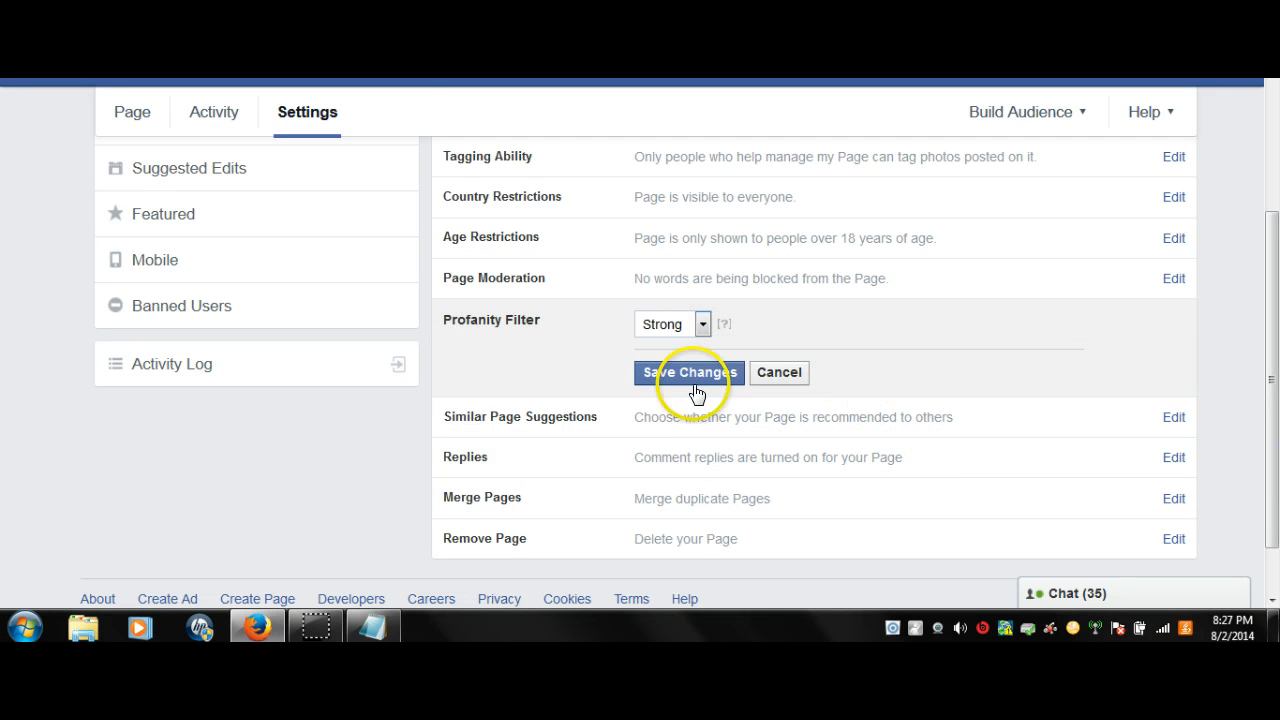
pyautogui.click(693, 386)
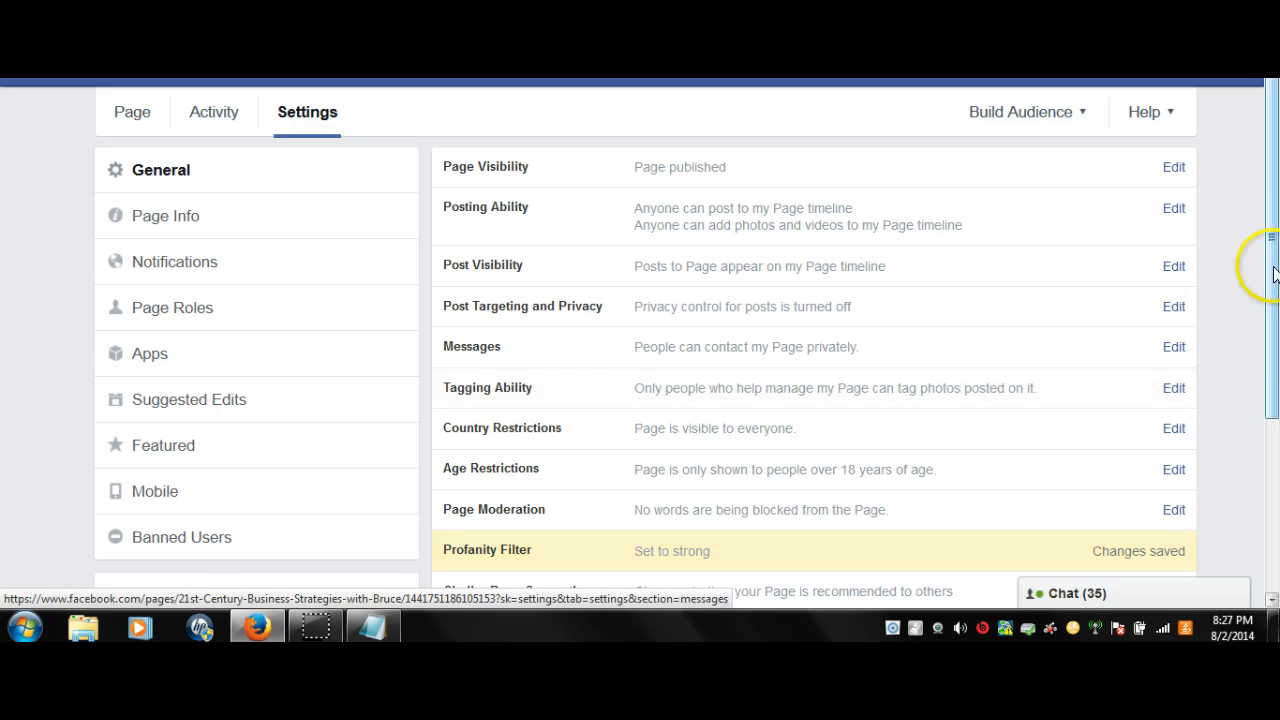
# Step: Review the Similar Page Suggestions option in the General settings and close it without changing anything
pyautogui.moveTo(1275, 275); pyautogui.dragTo(1275, 408)
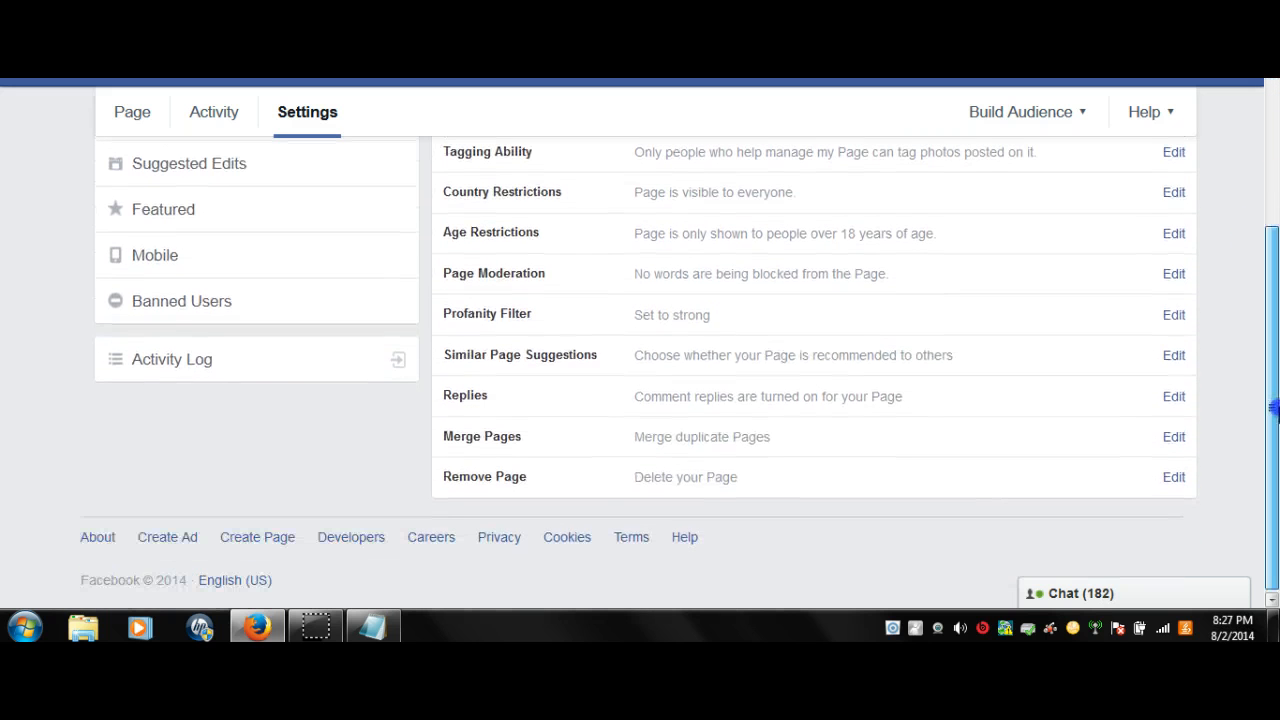
pyautogui.click(1013, 362)
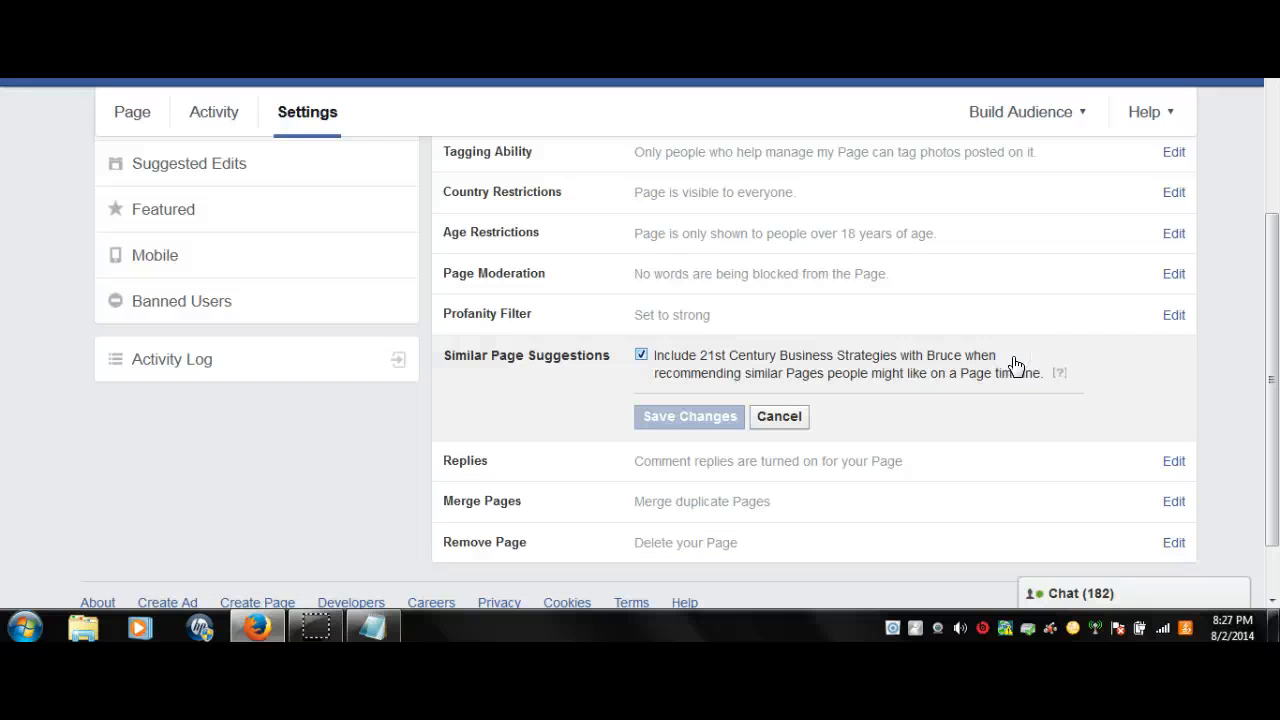
pyautogui.click(1047, 413)
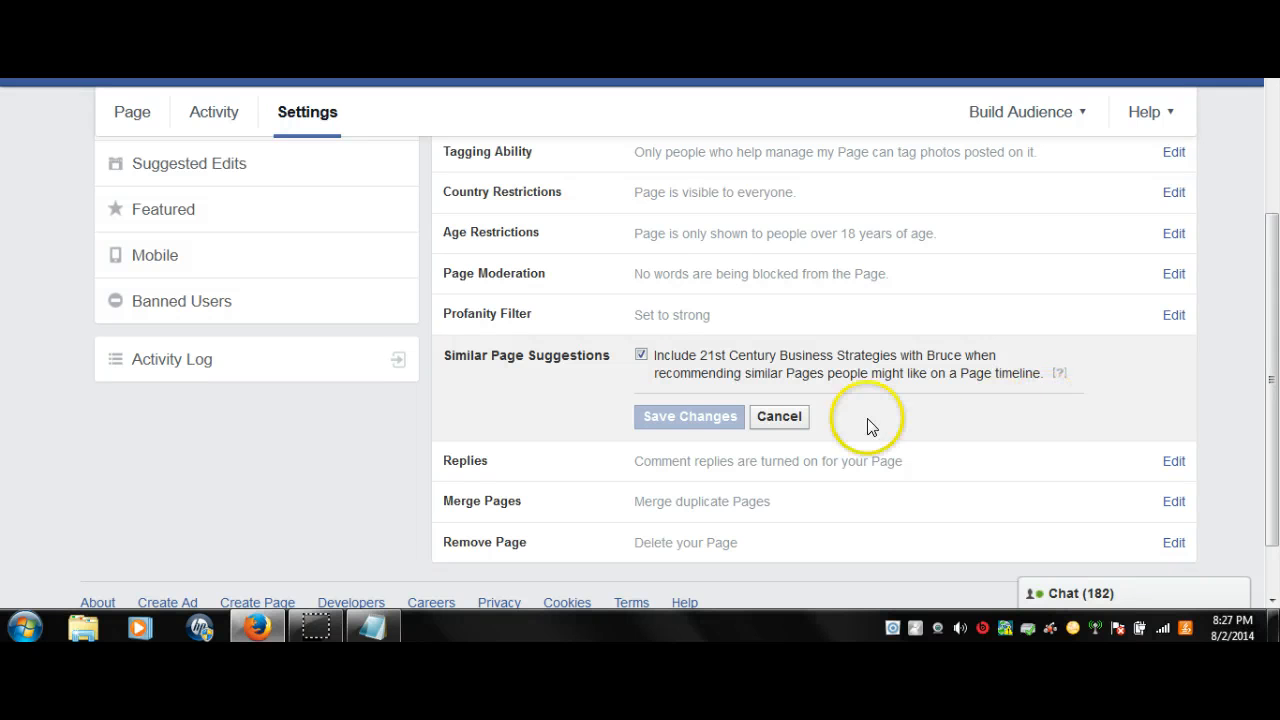
pyautogui.click(797, 419)
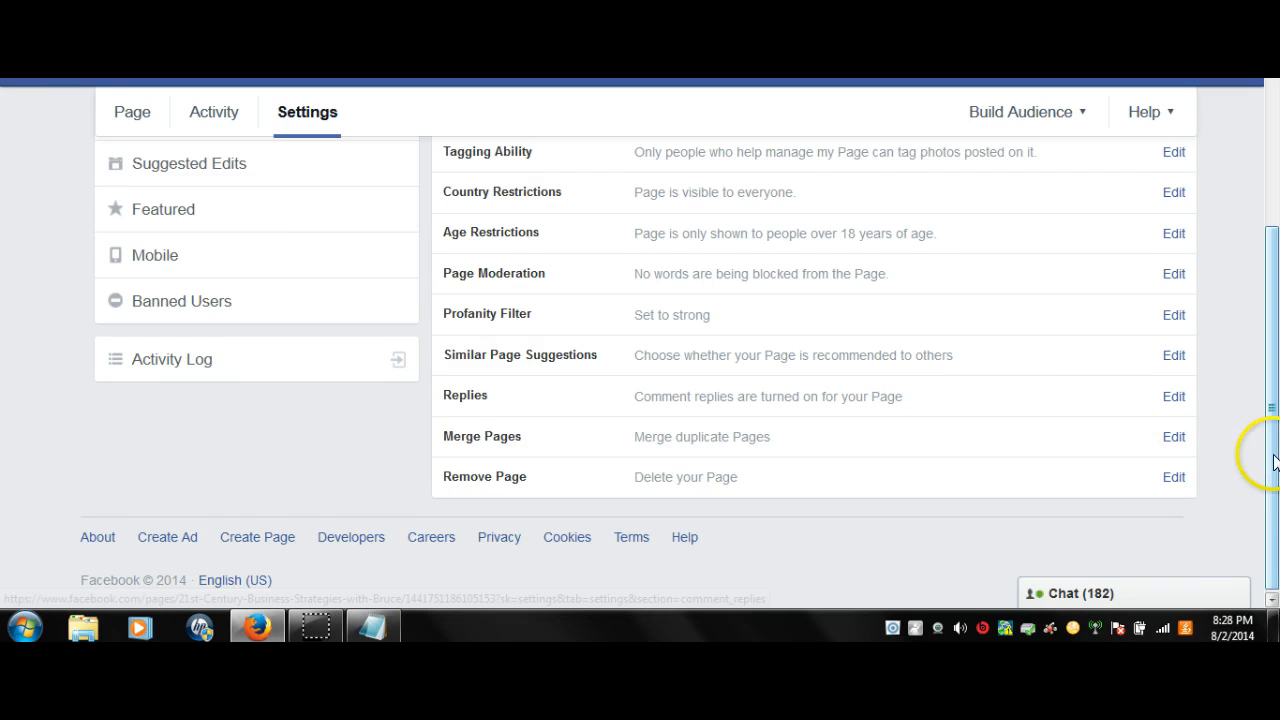
# Step: Open the Page Info settings and look at the page's editable Name field
pyautogui.moveTo(1272, 457); pyautogui.dragTo(1272, 212)
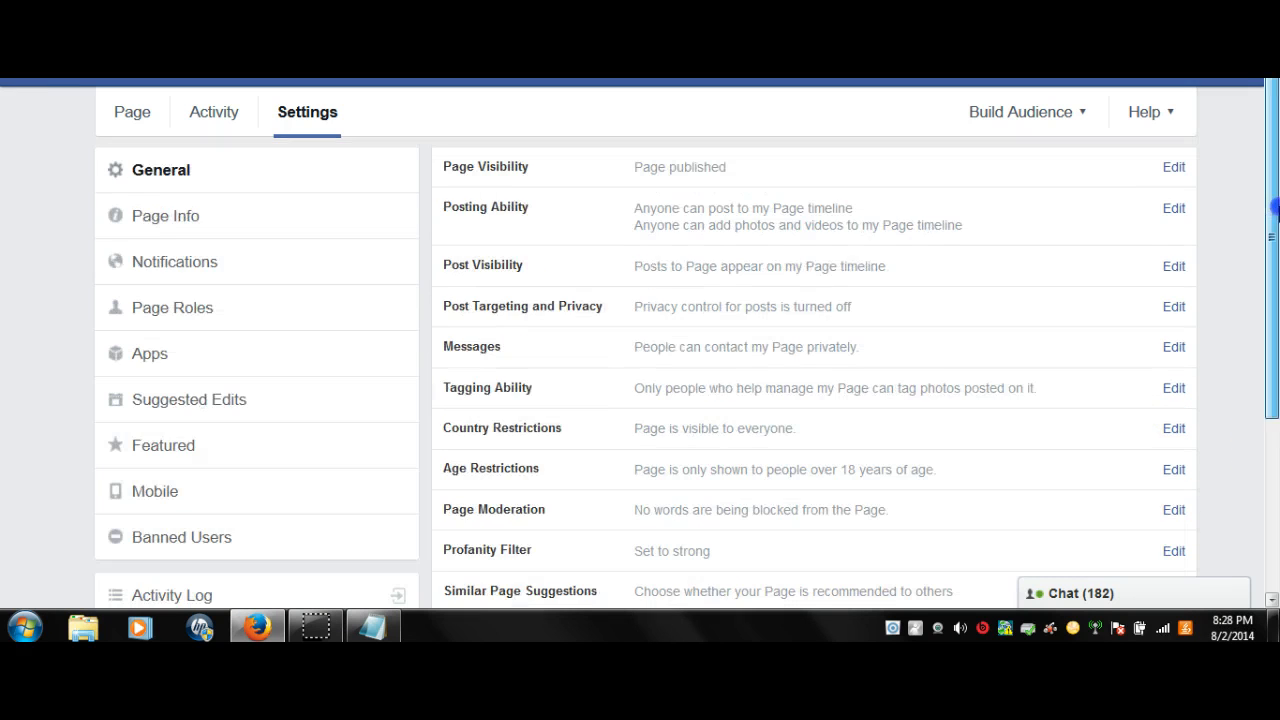
pyautogui.click(204, 215)
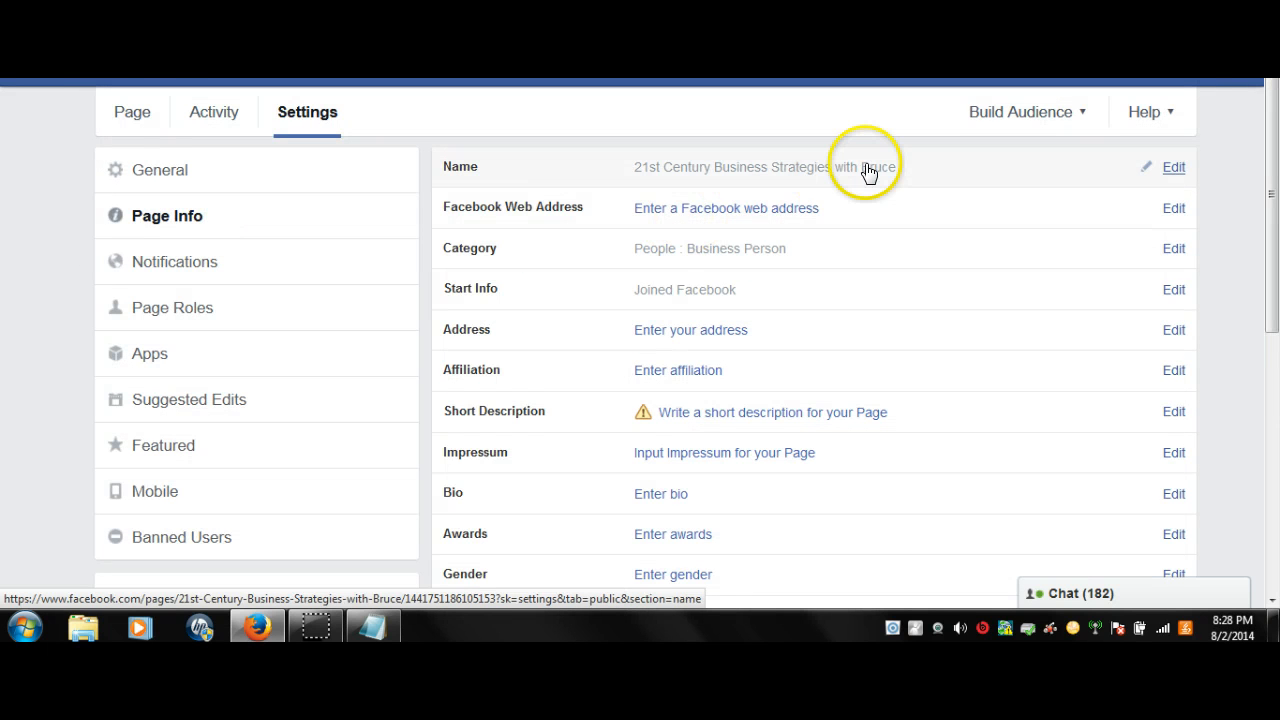
pyautogui.click(1171, 174)
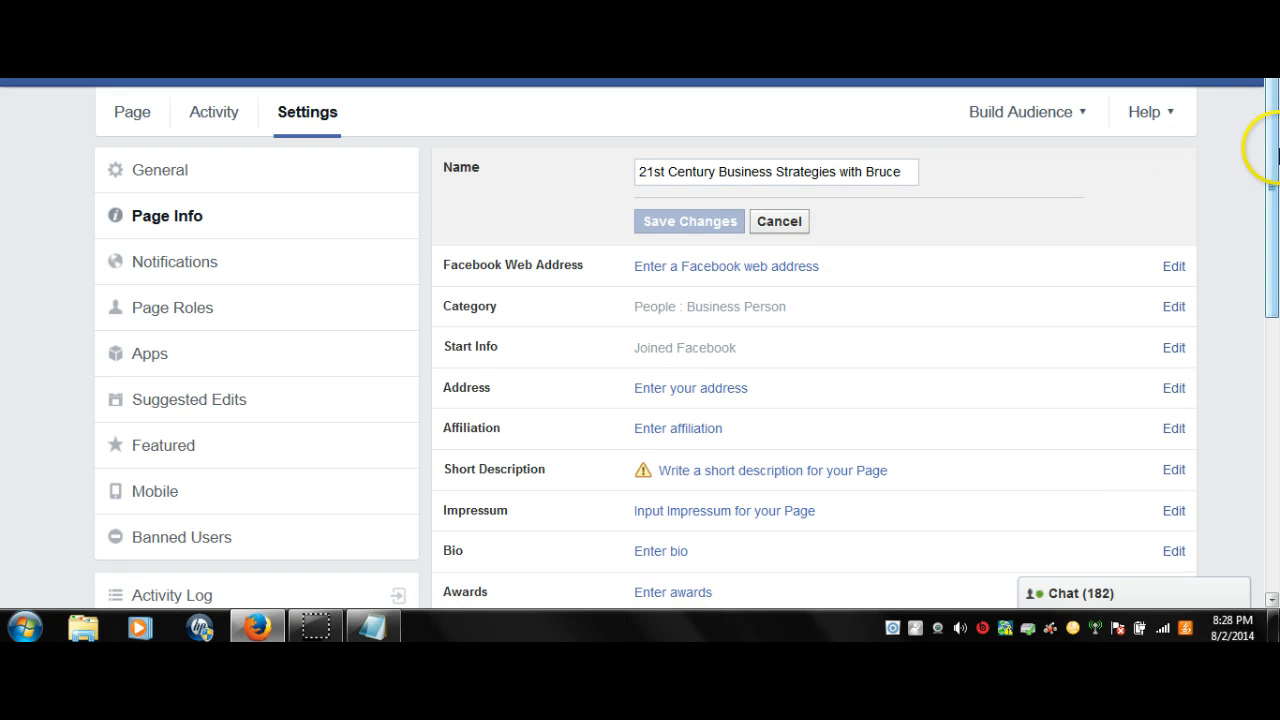
# Step: Look at the Facebook Web Address option and its username creation form, and return to Page Info
pyautogui.click(871, 266)
pyautogui.moveTo(866, 208)
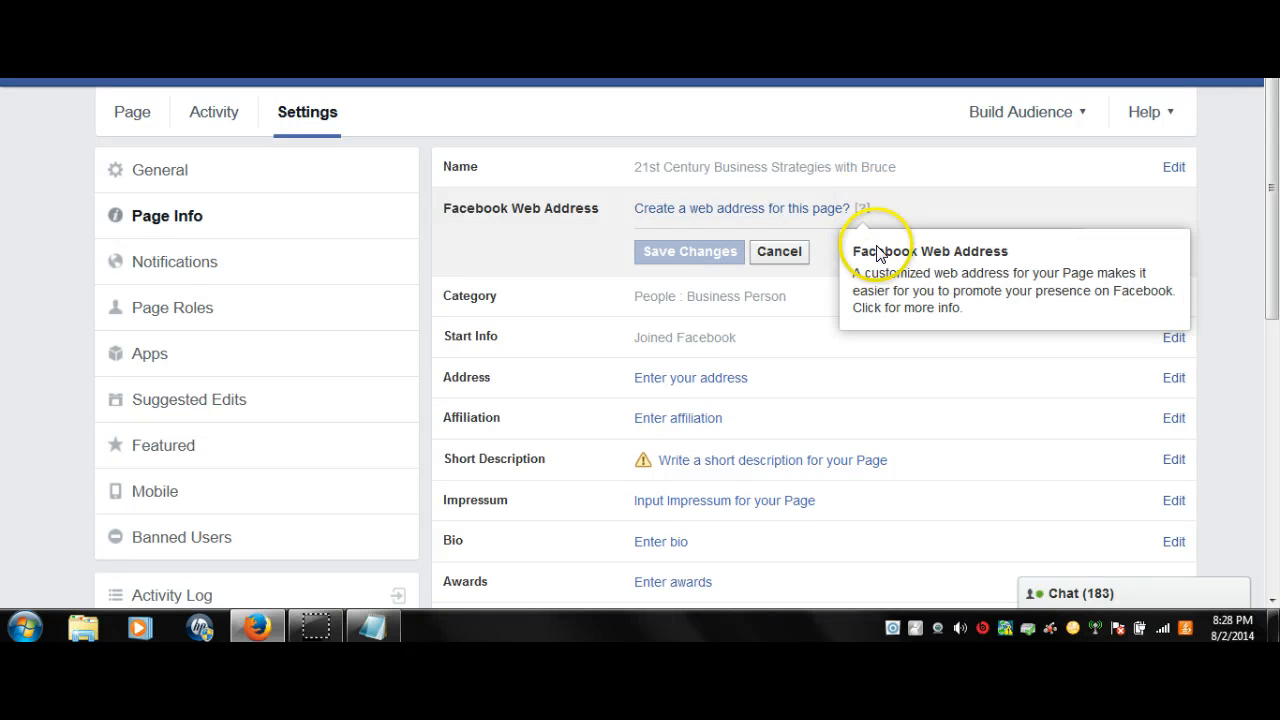
pyautogui.click(804, 212)
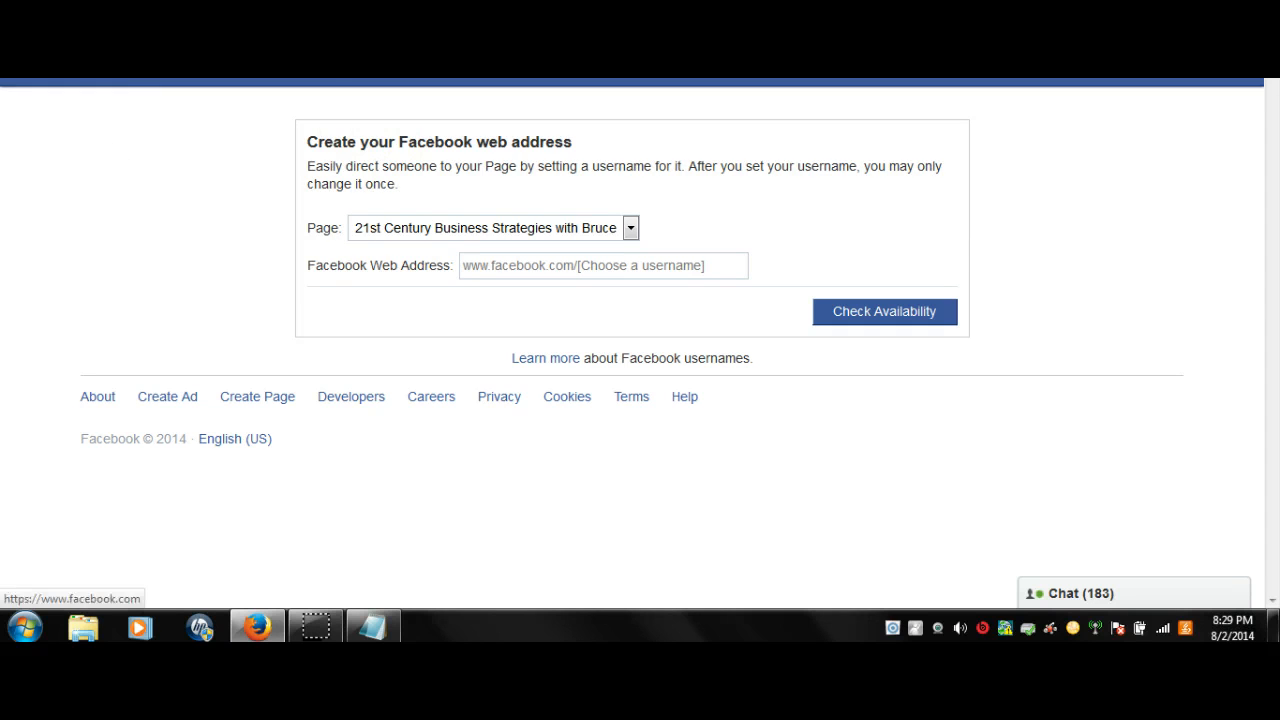
pyautogui.click(20, 40)
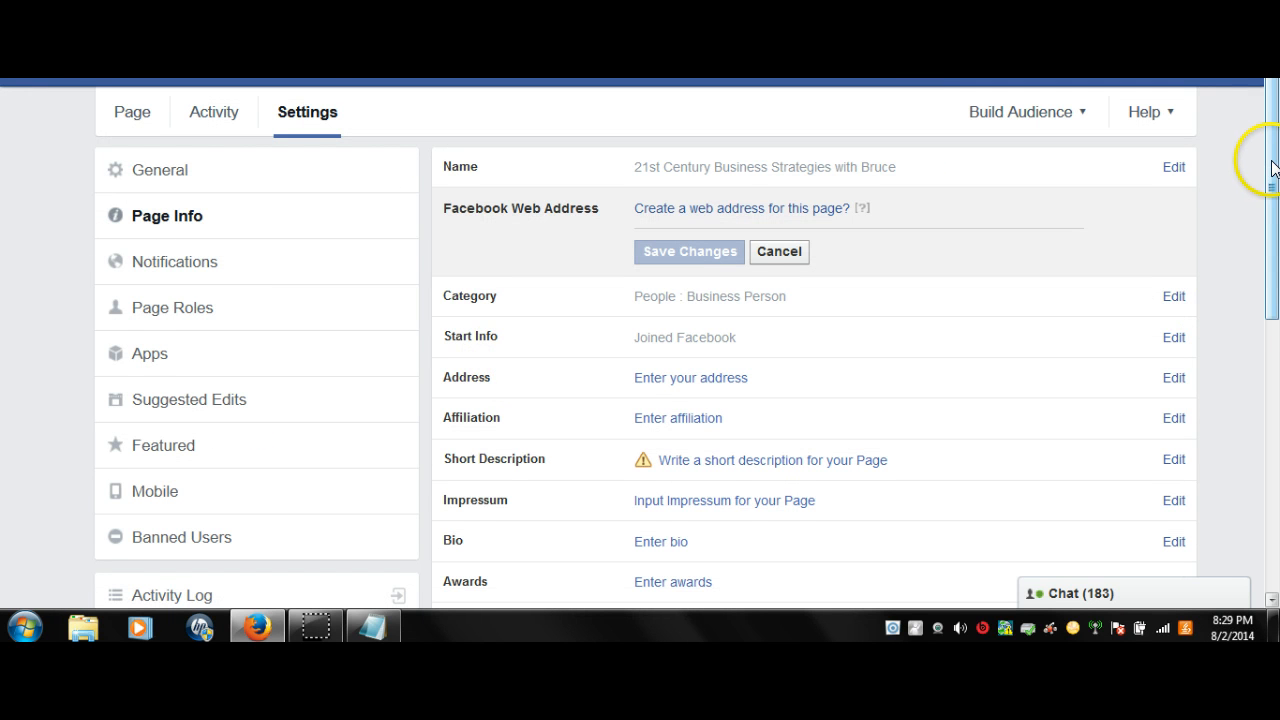
# Step: Change the page's category to Companies & Organizations with the subcategory Consulting/Business Services and save it
pyautogui.moveTo(1272, 166); pyautogui.dragTo(1272, 176)
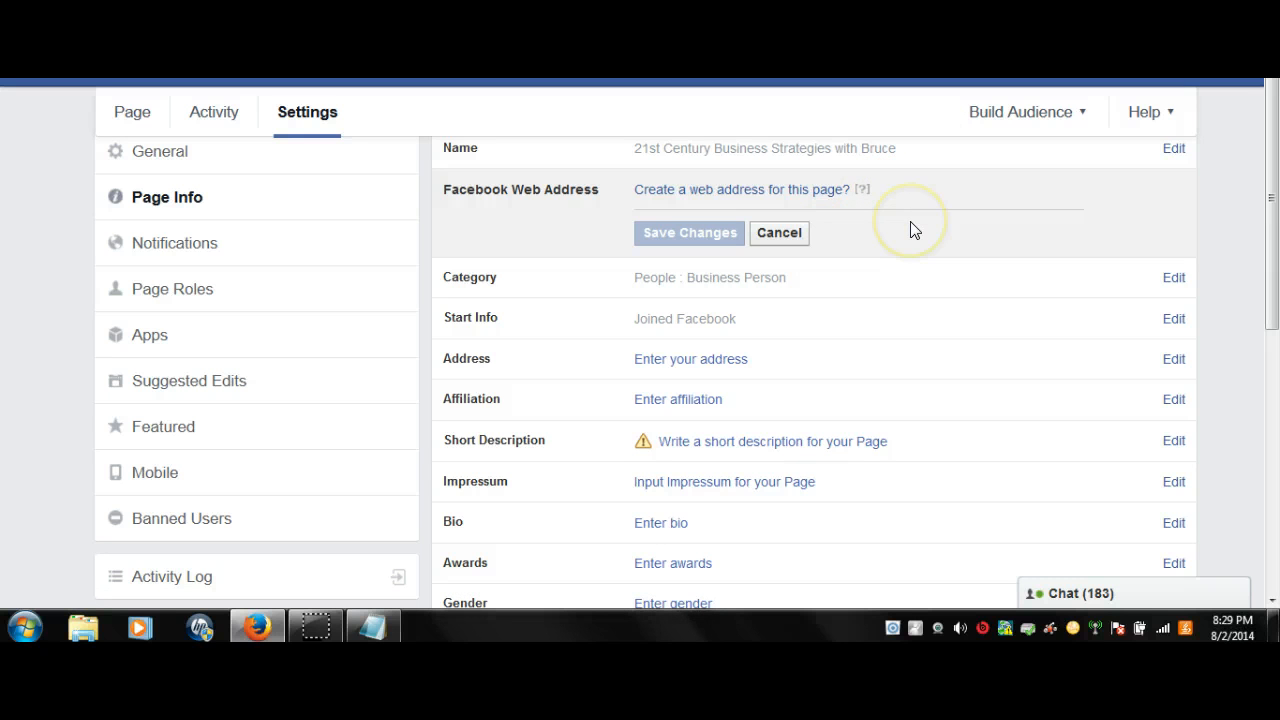
pyautogui.moveTo(1271, 195); pyautogui.dragTo(1271, 233)
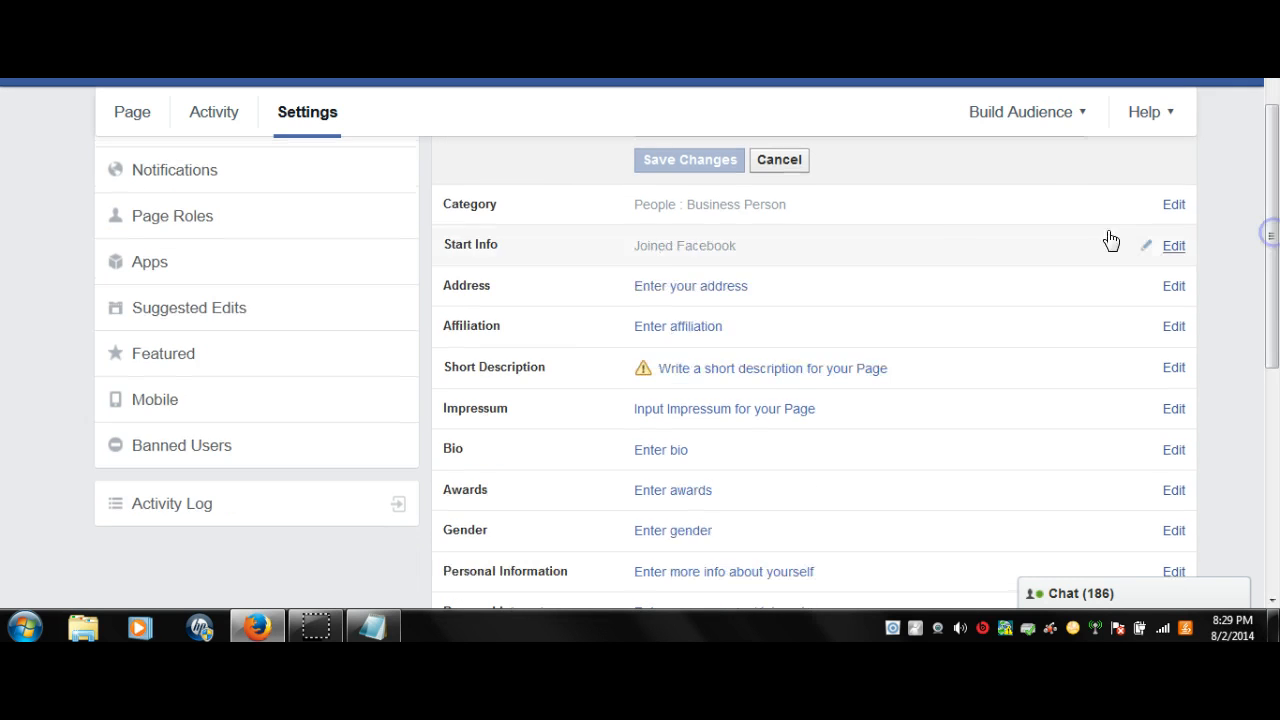
pyautogui.click(914, 208)
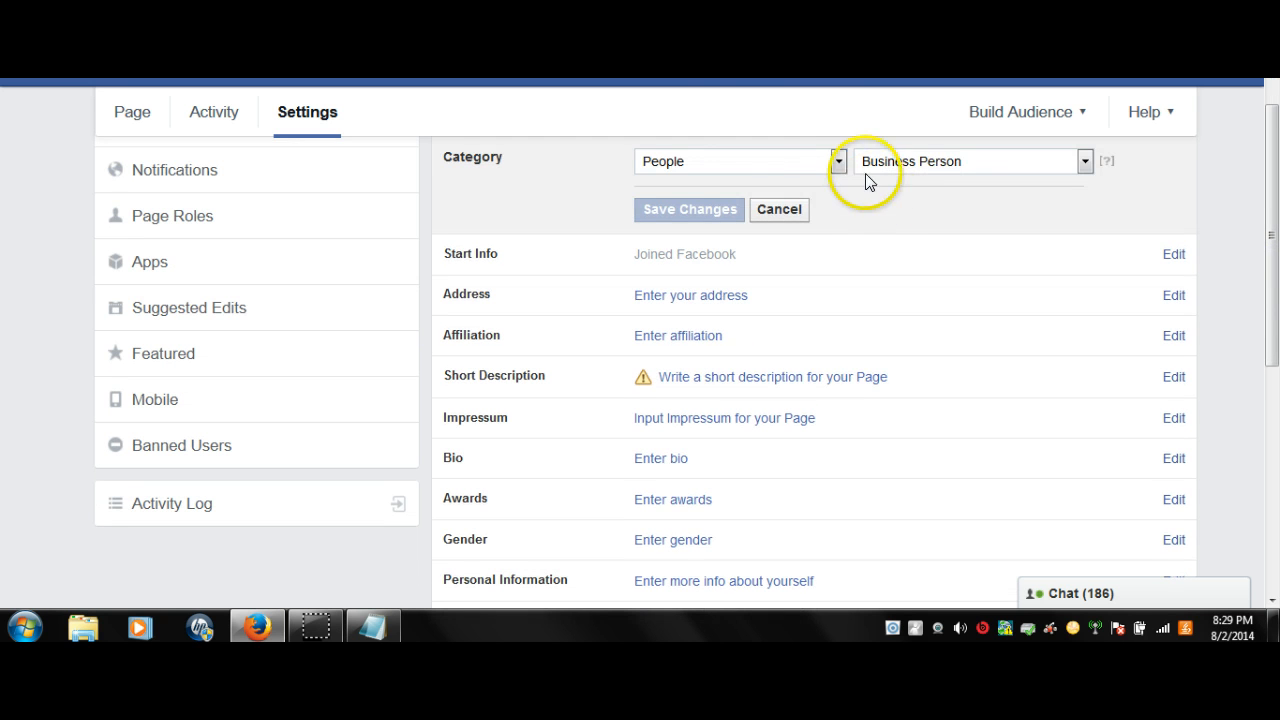
pyautogui.click(838, 162)
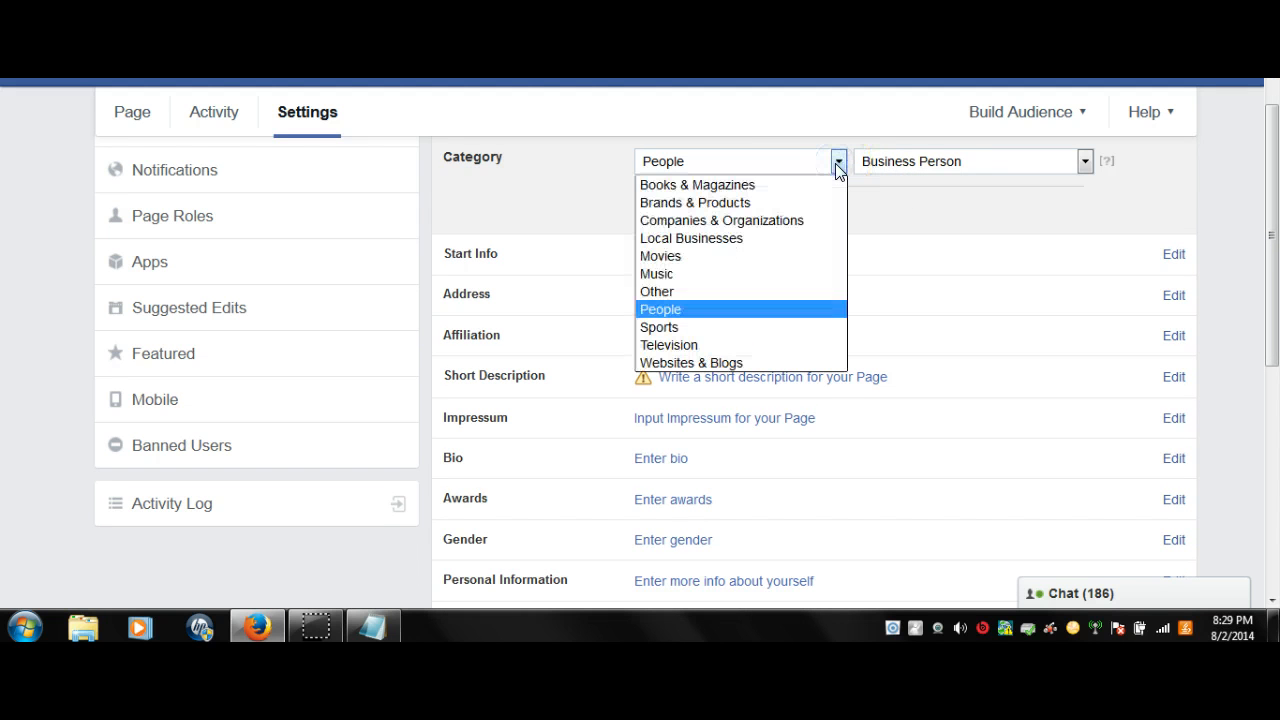
pyautogui.click(776, 220)
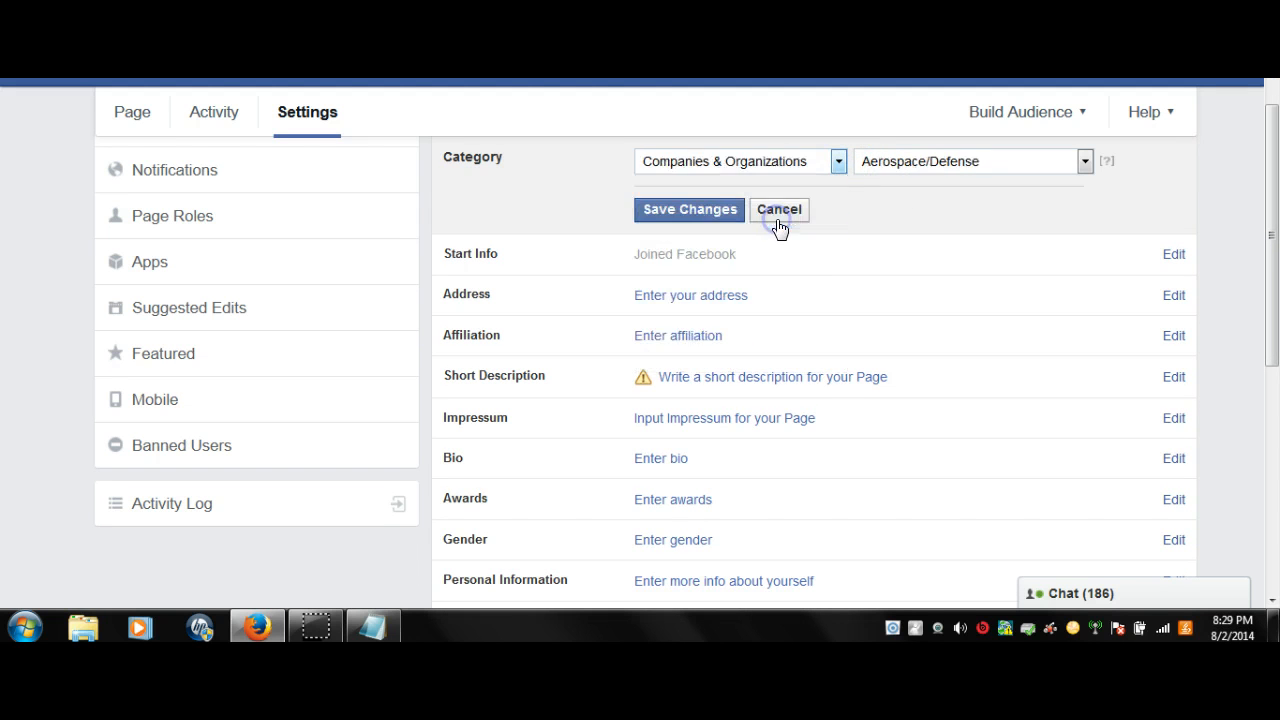
pyautogui.click(1084, 161)
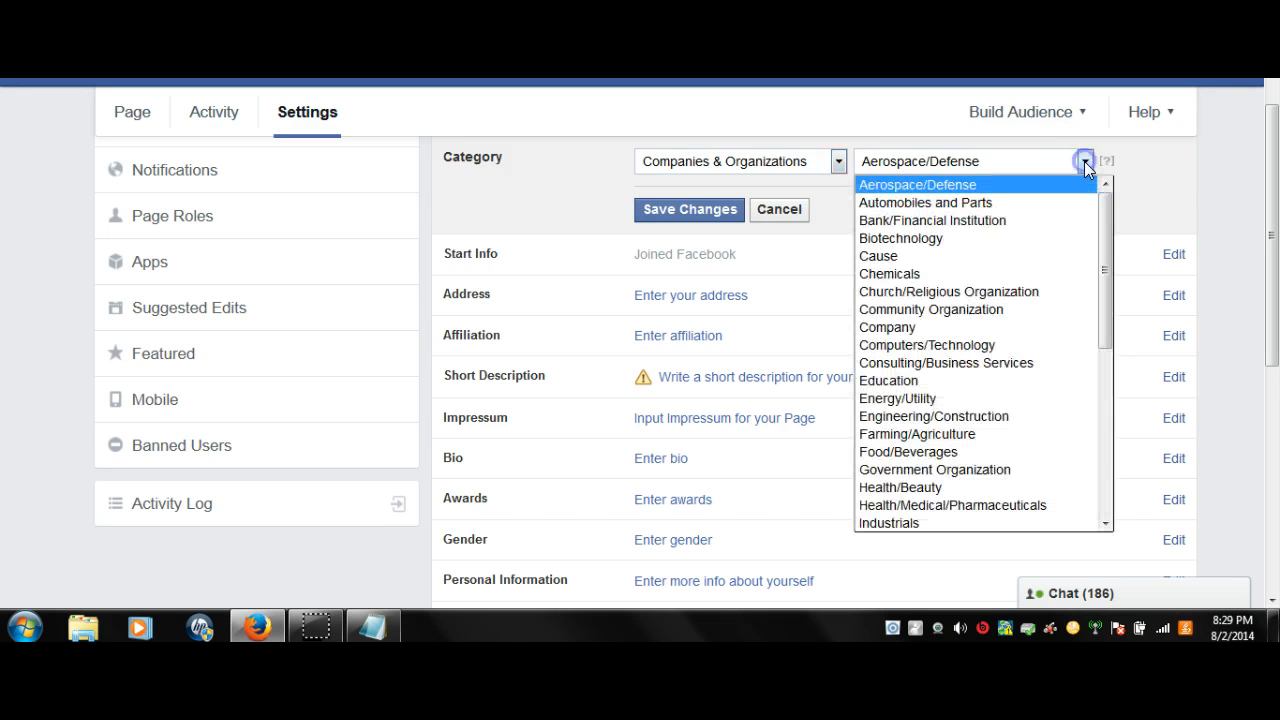
pyautogui.click(988, 363)
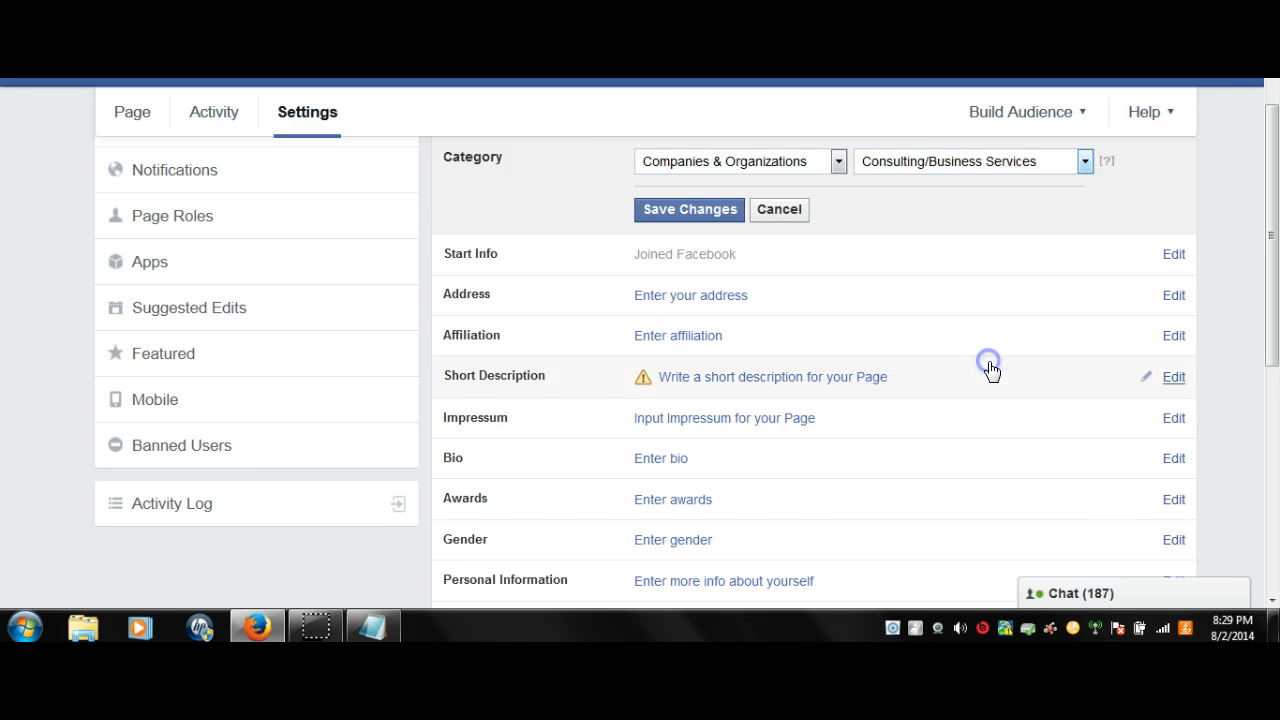
pyautogui.click(713, 214)
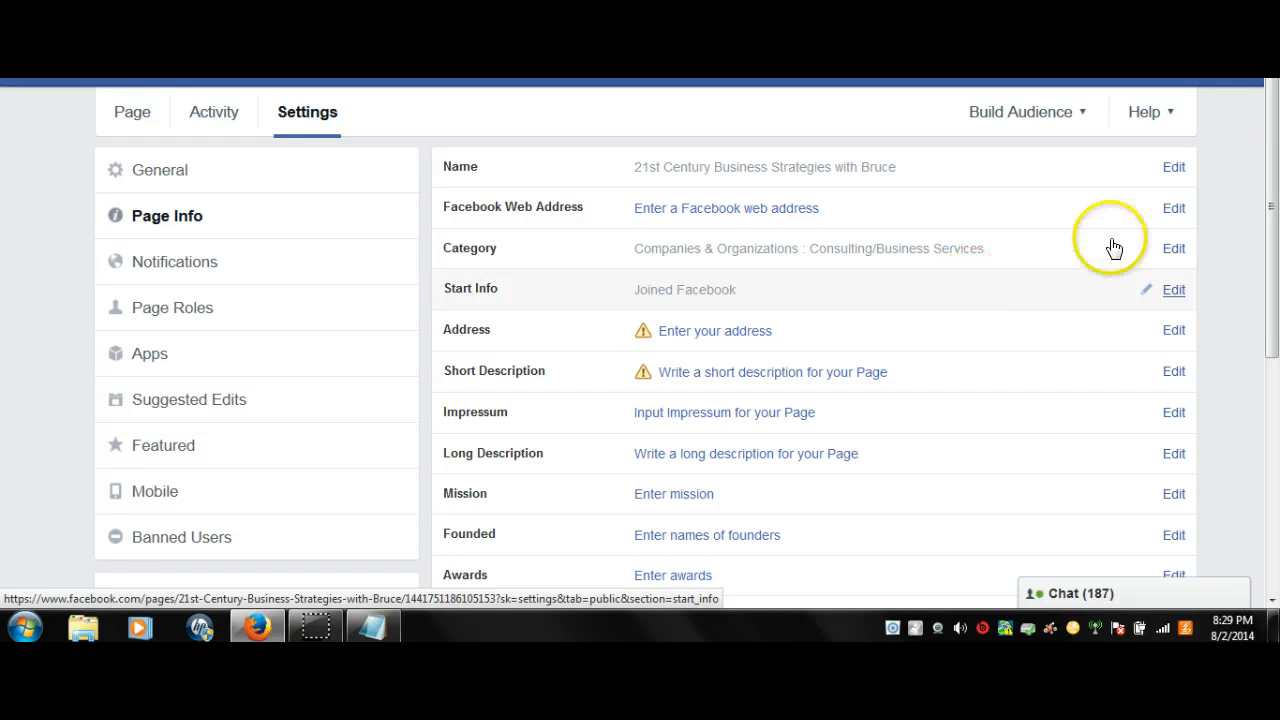
# Step: Open the new page's Mission field for editing, and find the Mission text in the existing 21st Century Business Strategies page's About section
pyautogui.moveTo(1274, 166); pyautogui.dragTo(1276, 268)
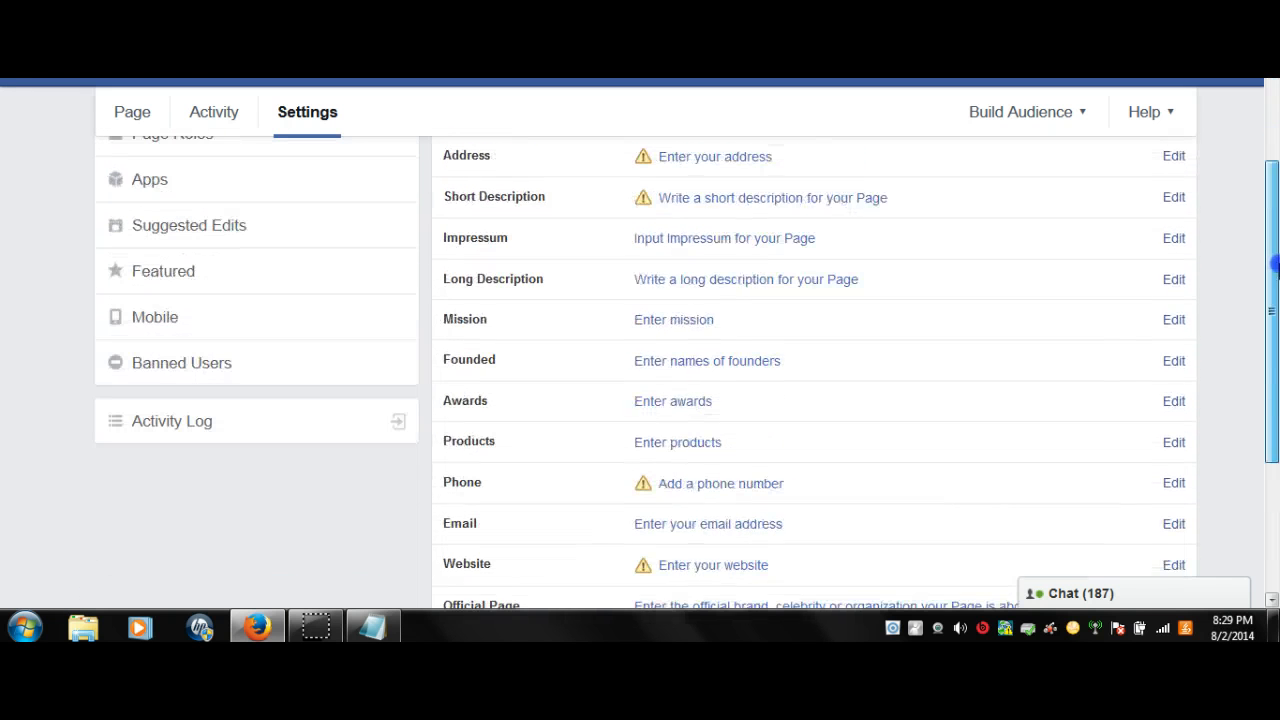
pyautogui.click(773, 326)
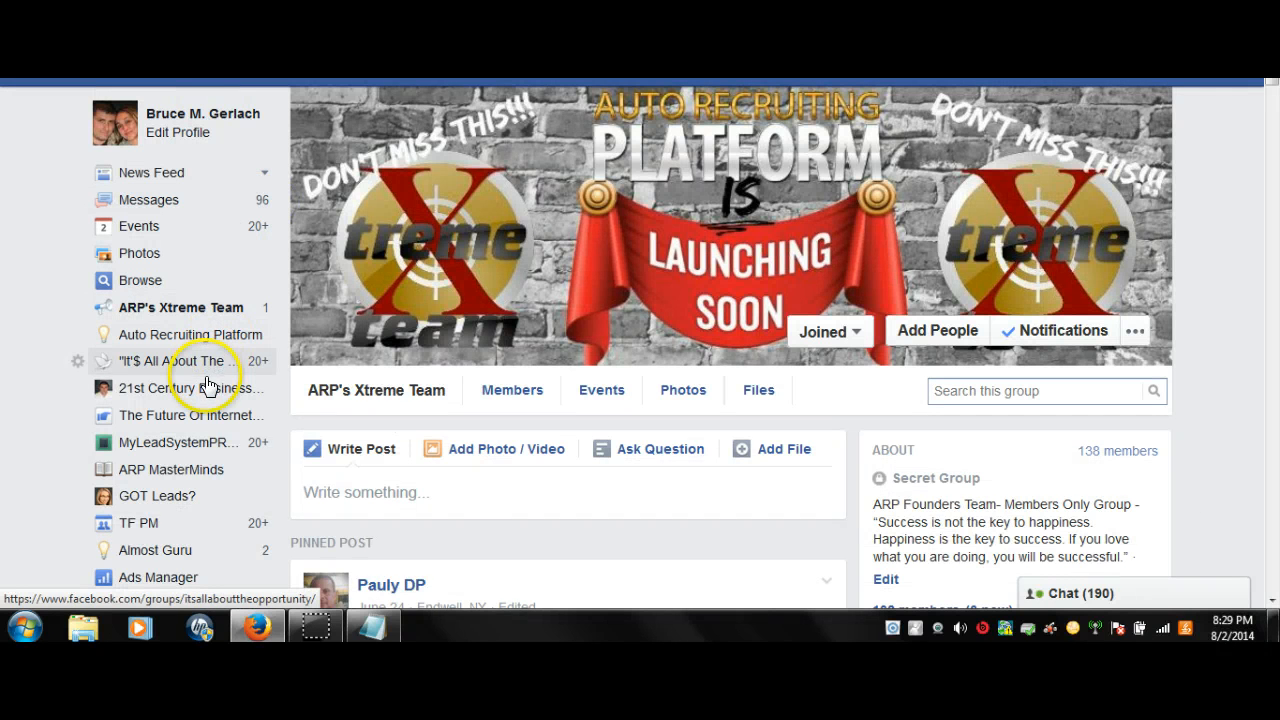
pyautogui.click(207, 387)
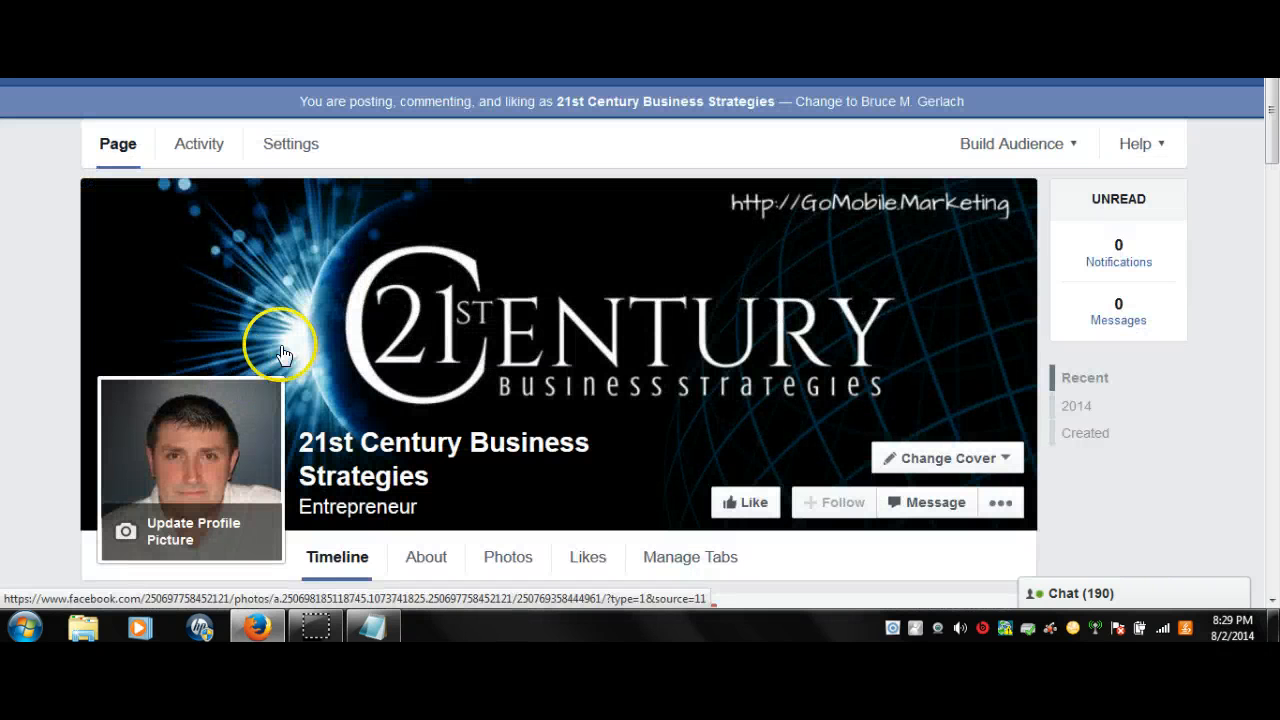
pyautogui.scroll(-4, 1270, 135)
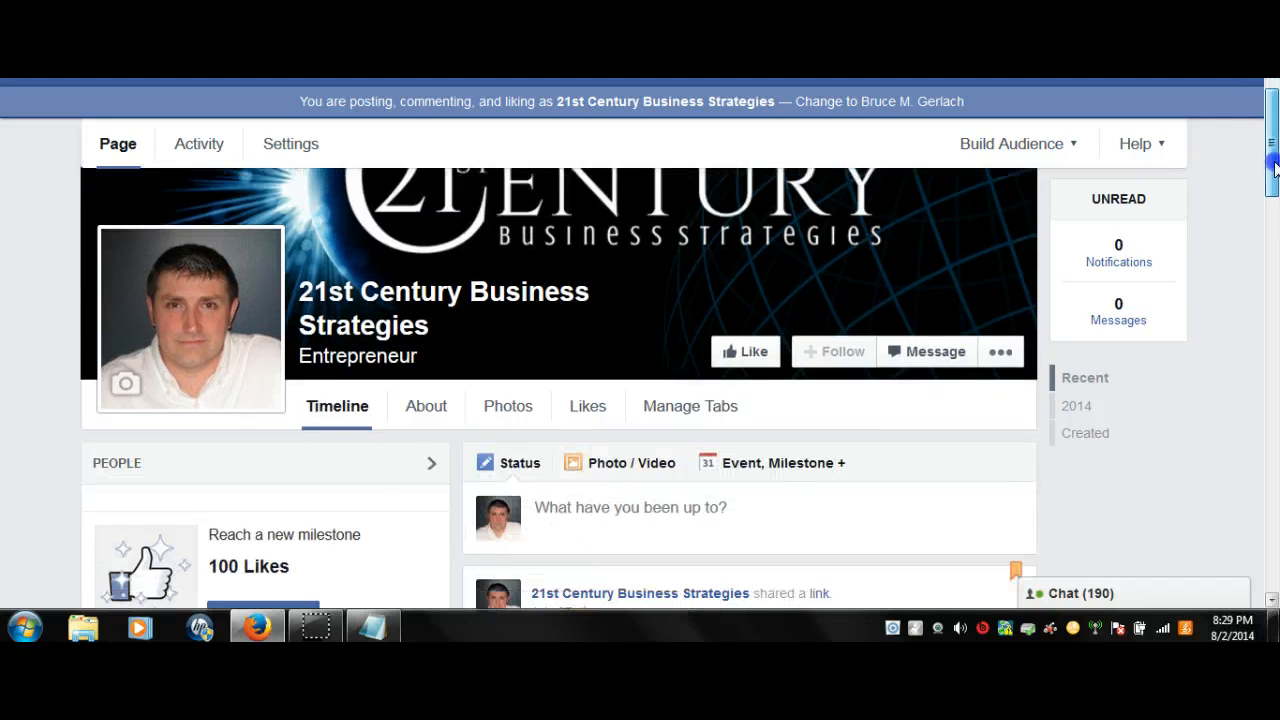
pyautogui.click(430, 352)
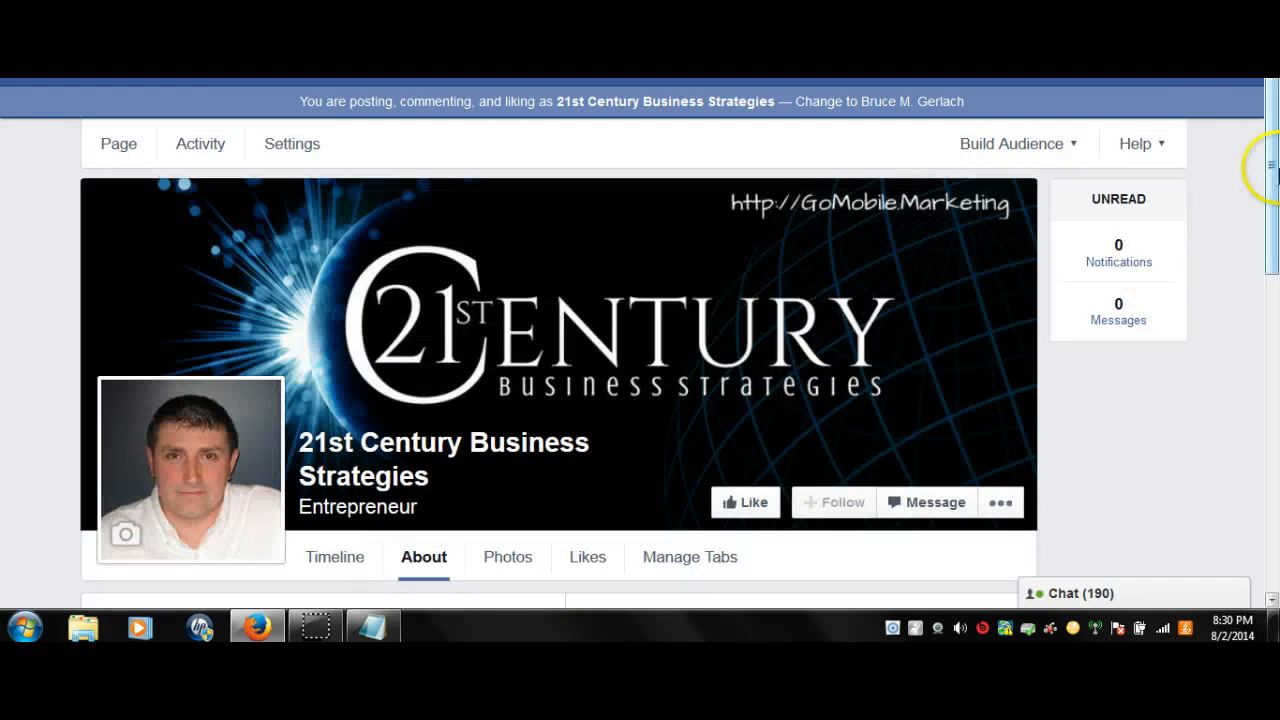
pyautogui.moveTo(1266, 166); pyautogui.dragTo(1272, 400)
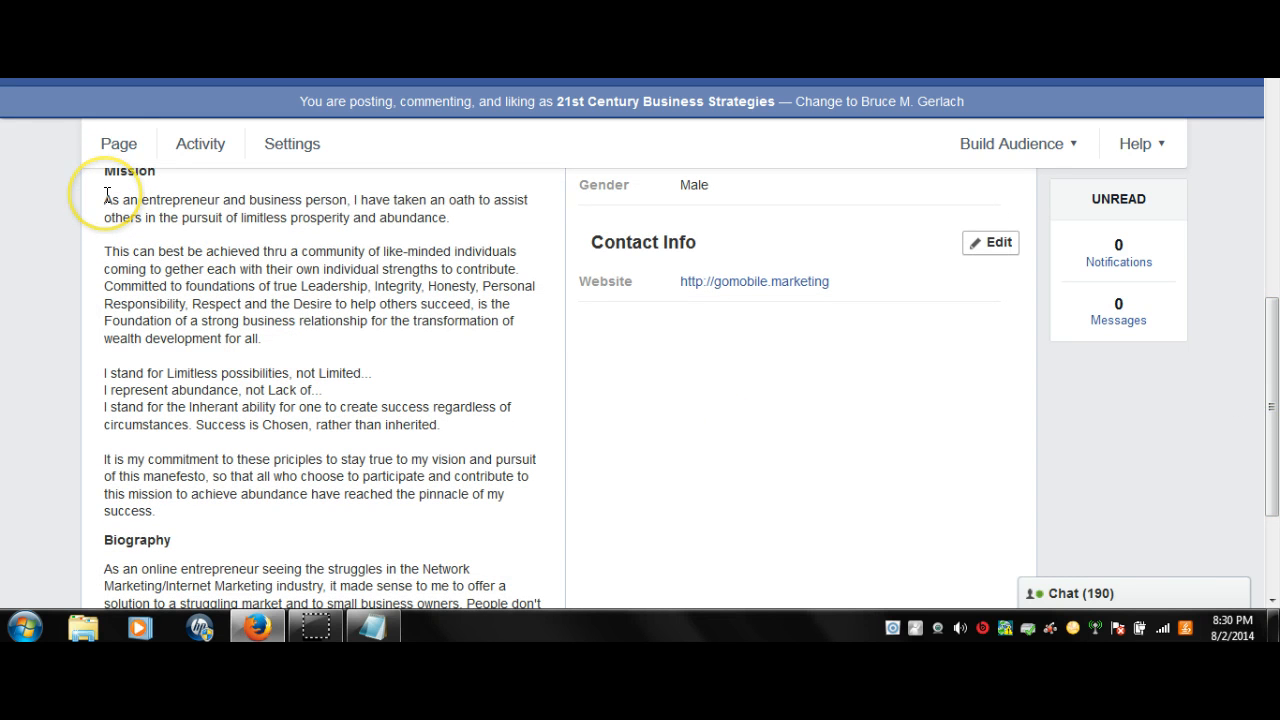
# Step: Copy the existing page's full Mission statement into the new page's Mission field and save it
pyautogui.moveTo(106, 195); pyautogui.dragTo(196, 513)
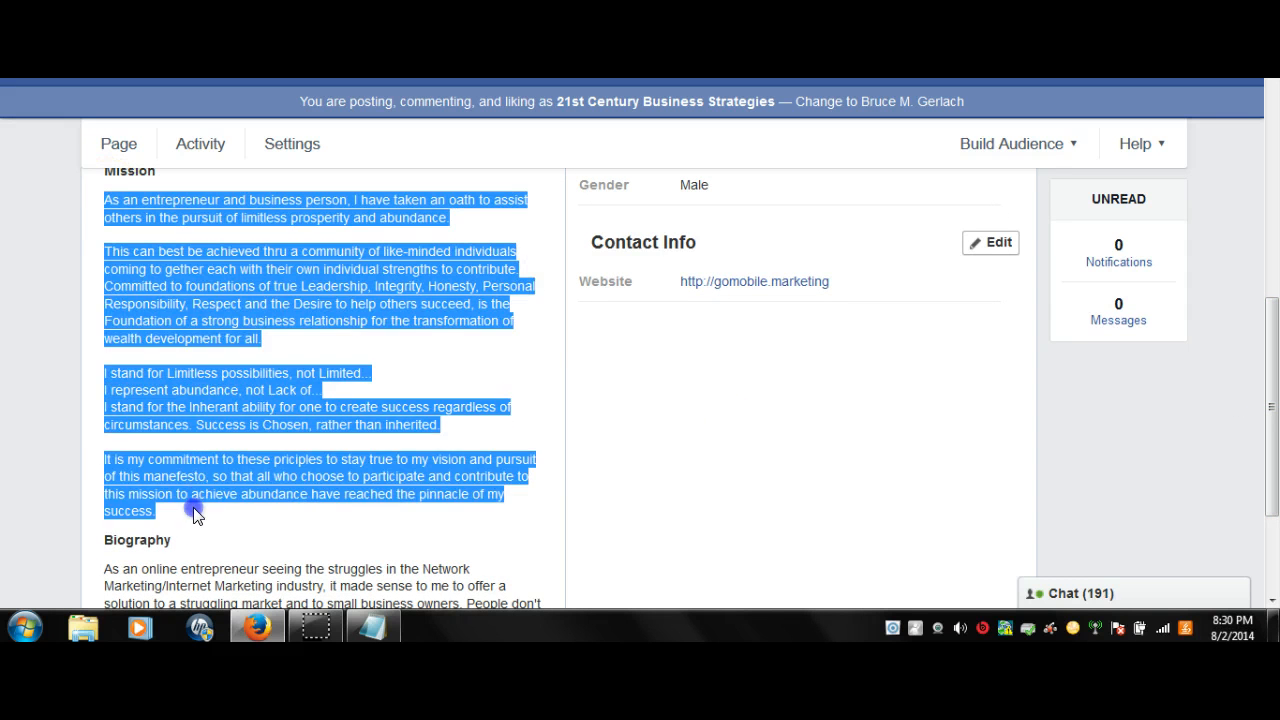
pyautogui.rightClick(224, 349)
pyautogui.click(270, 366)
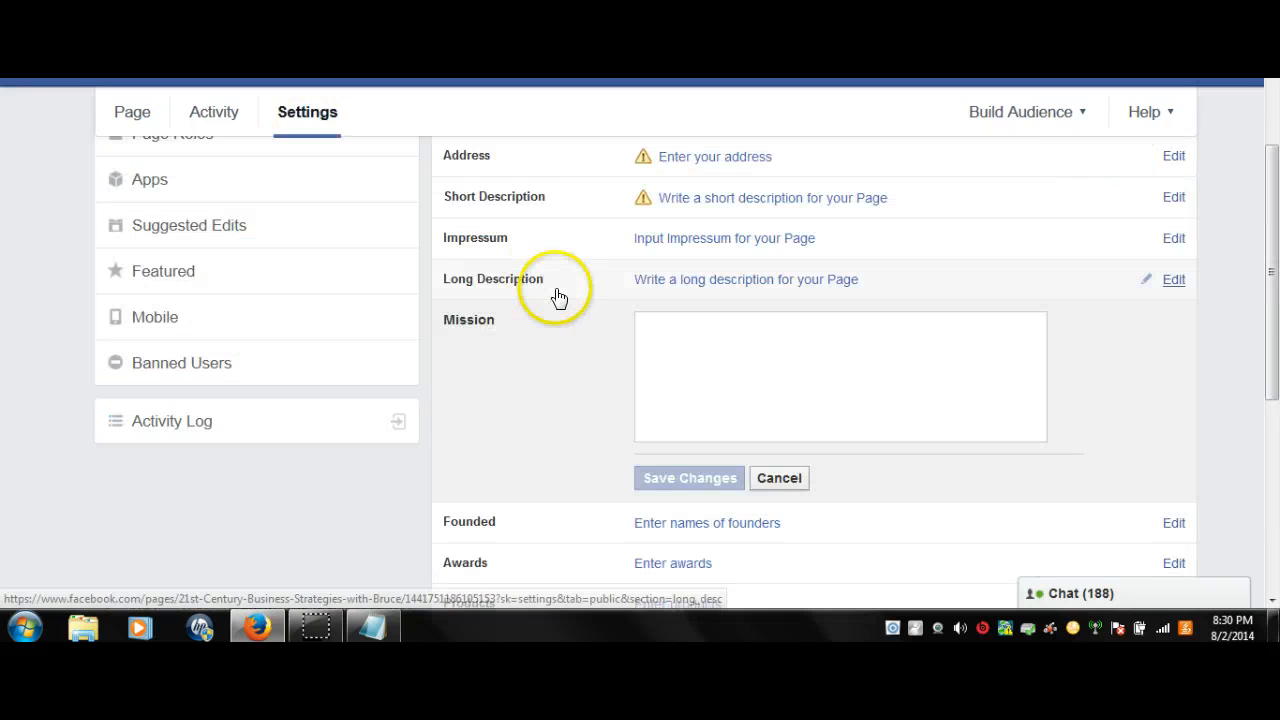
pyautogui.rightClick(648, 325)
pyautogui.click(697, 407)
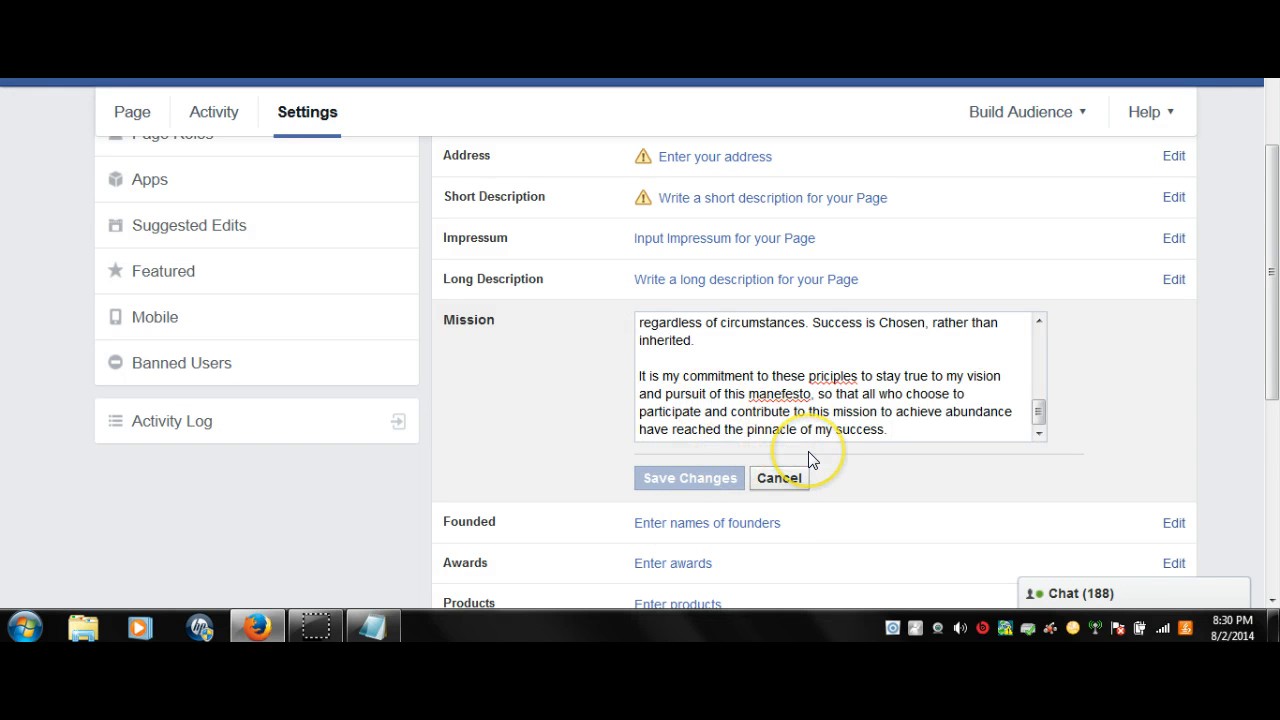
pyautogui.click(726, 482)
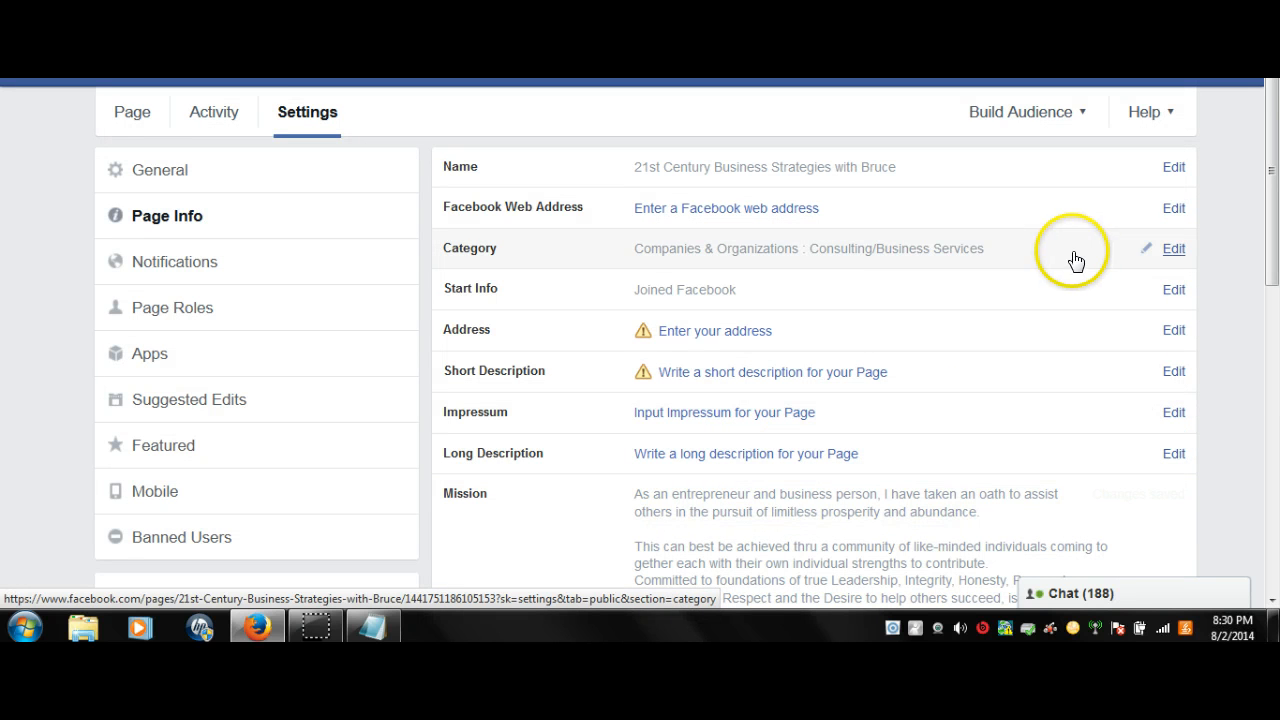
# Step: Change the page's category to People with the subcategory Business Person and save it
pyautogui.click(885, 250)
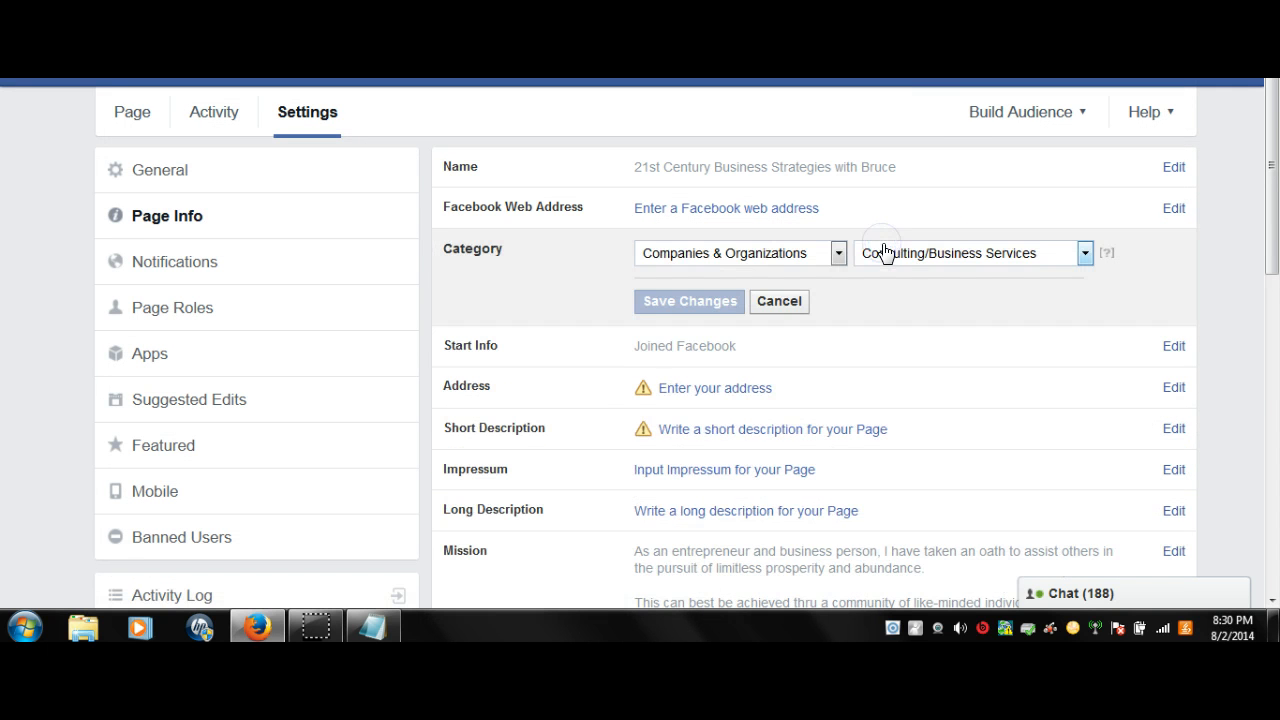
pyautogui.click(838, 253)
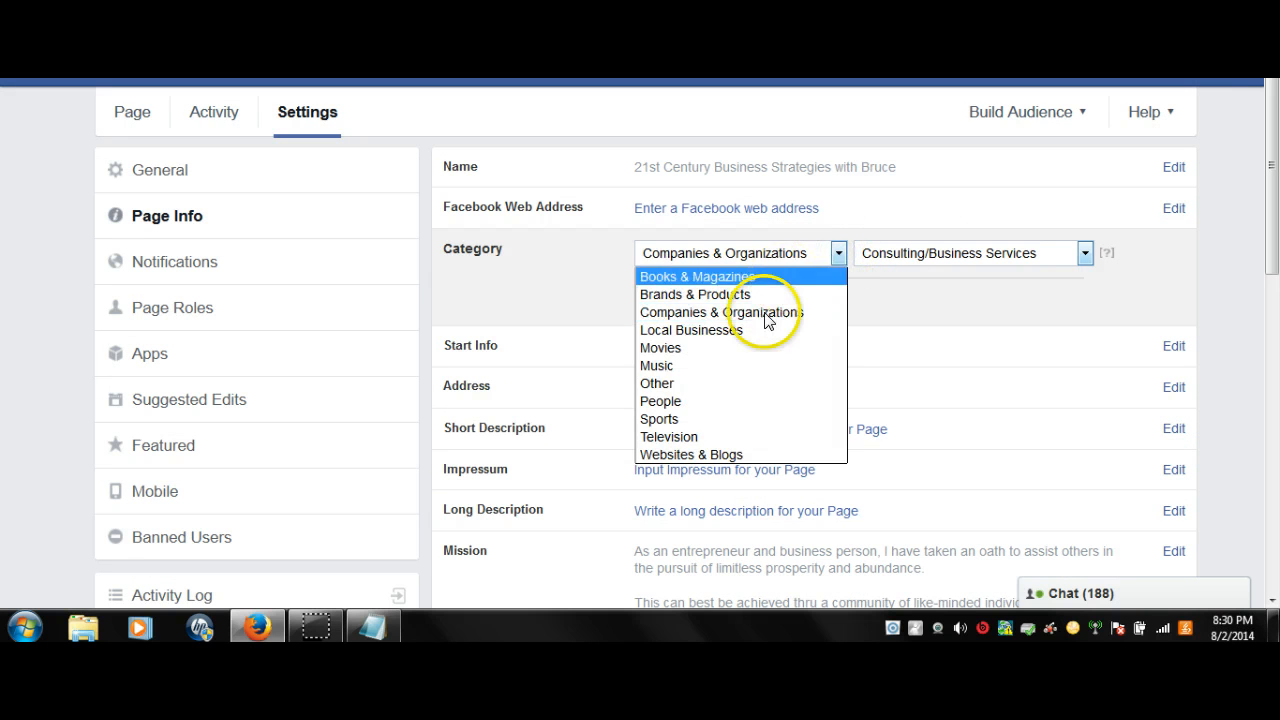
pyautogui.click(714, 400)
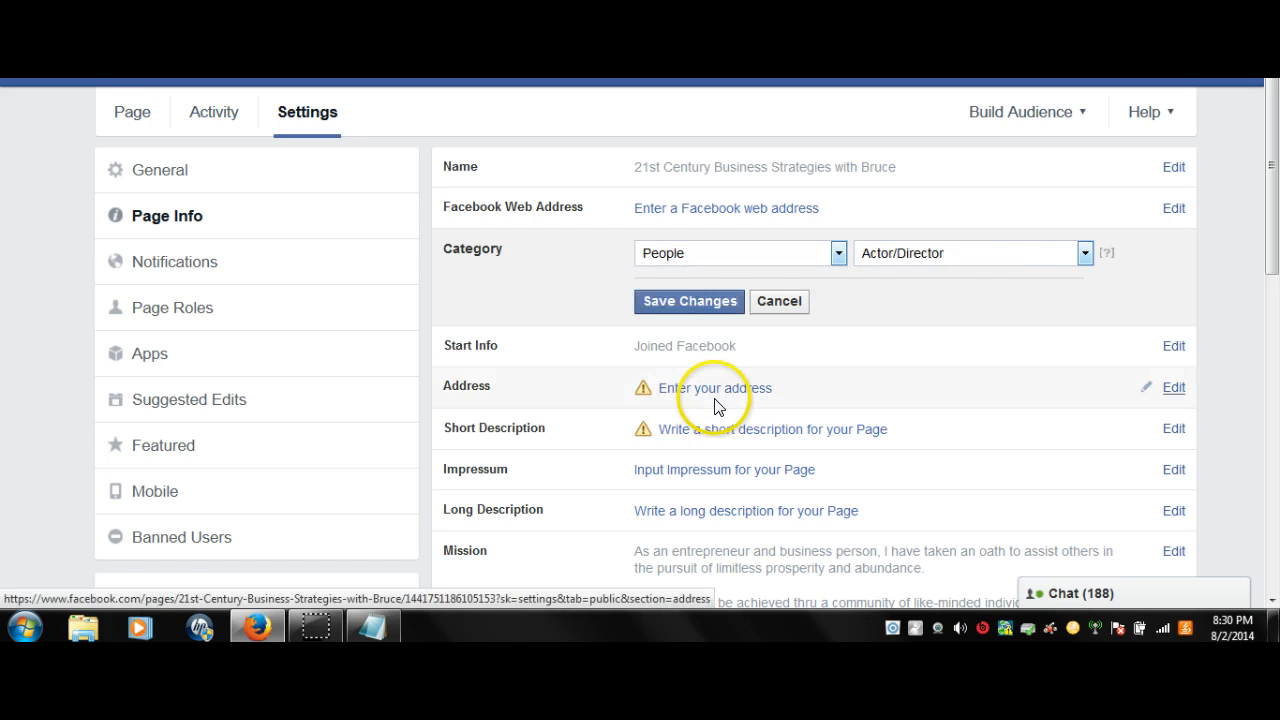
pyautogui.click(1084, 253)
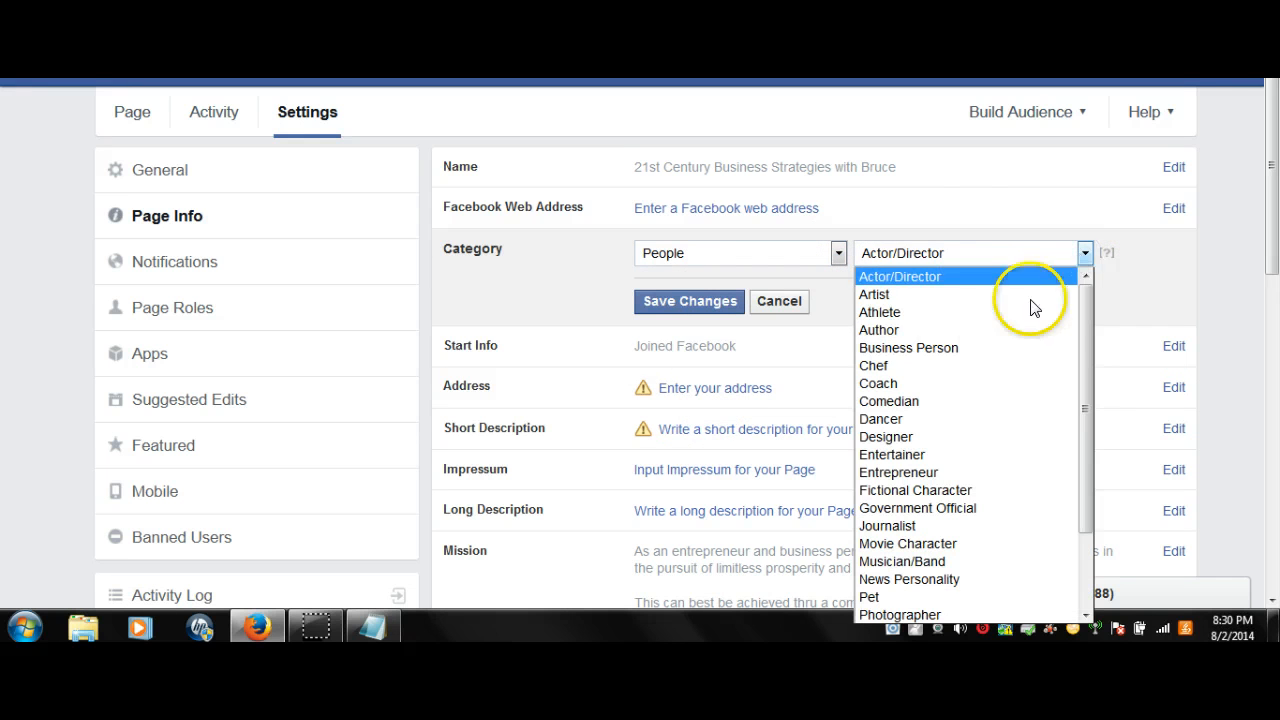
pyautogui.click(990, 348)
pyautogui.click(713, 302)
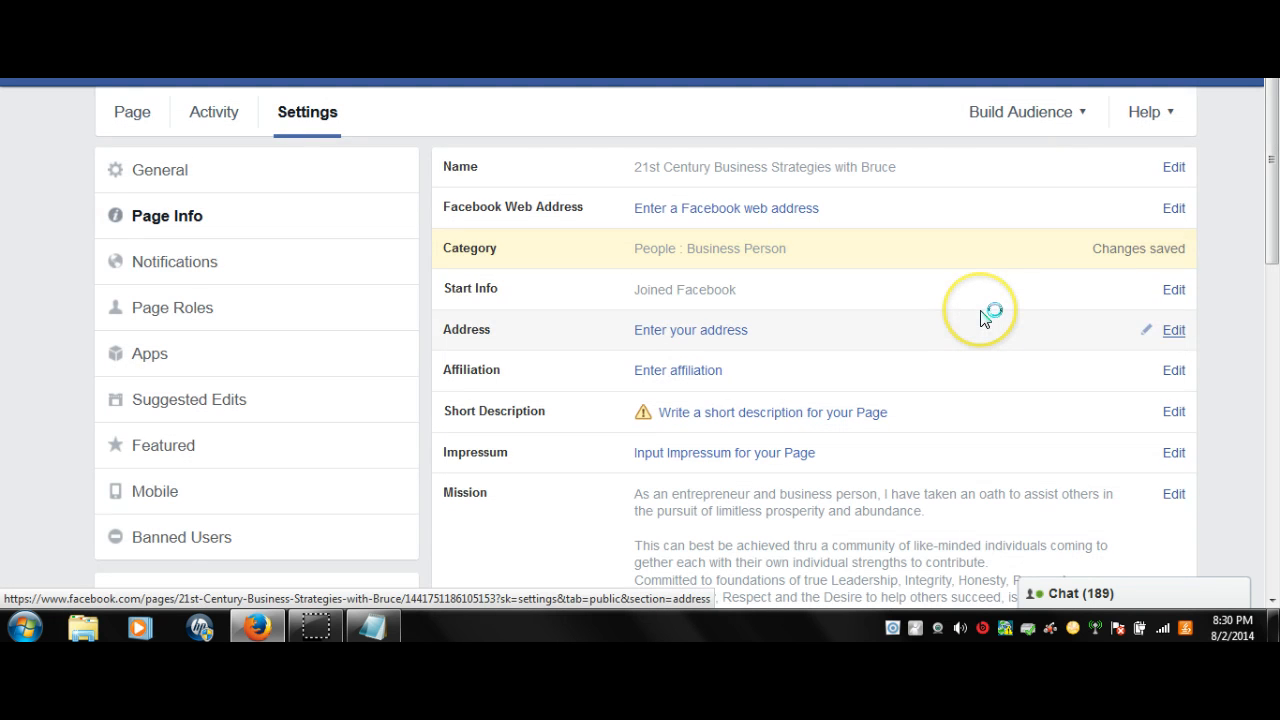
# Step: Enter "Quicklister, Auto Recruiting Platform, 22 Social" as the page's affiliation and save it
pyautogui.moveTo(1270, 170); pyautogui.dragTo(1274, 216)
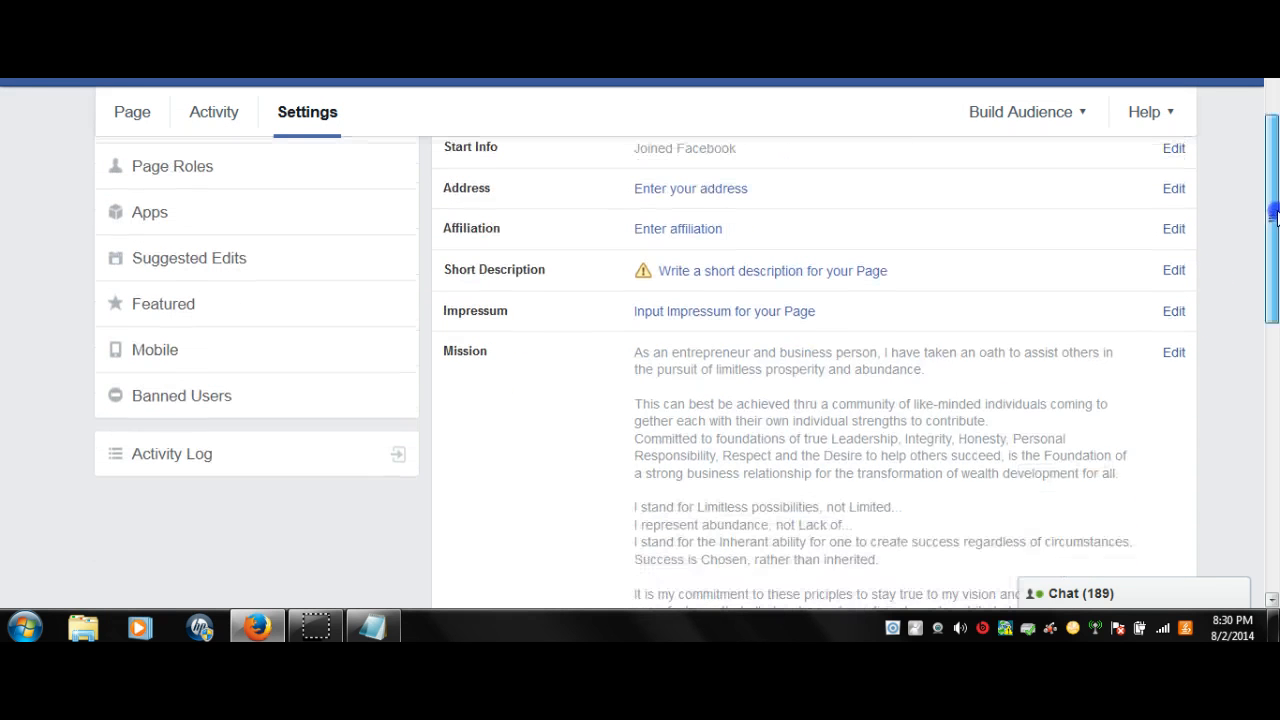
pyautogui.click(760, 238)
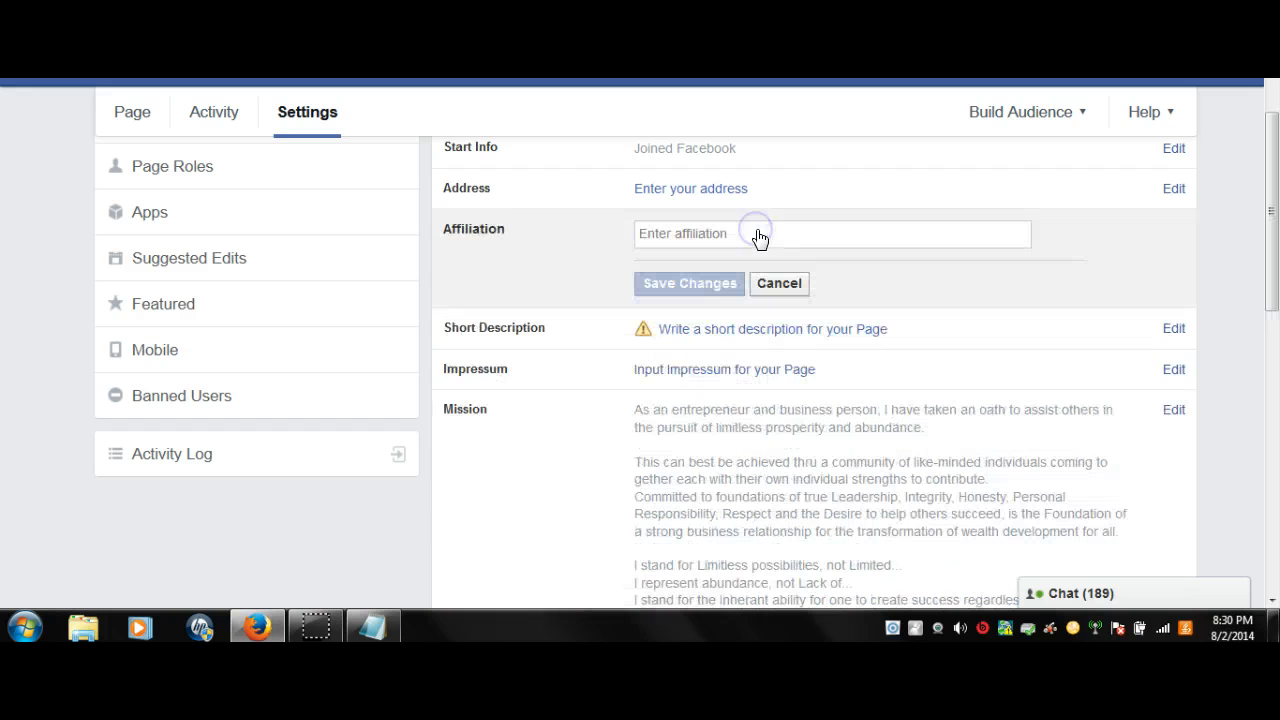
pyautogui.click(666, 234)
pyautogui.write('Quic')
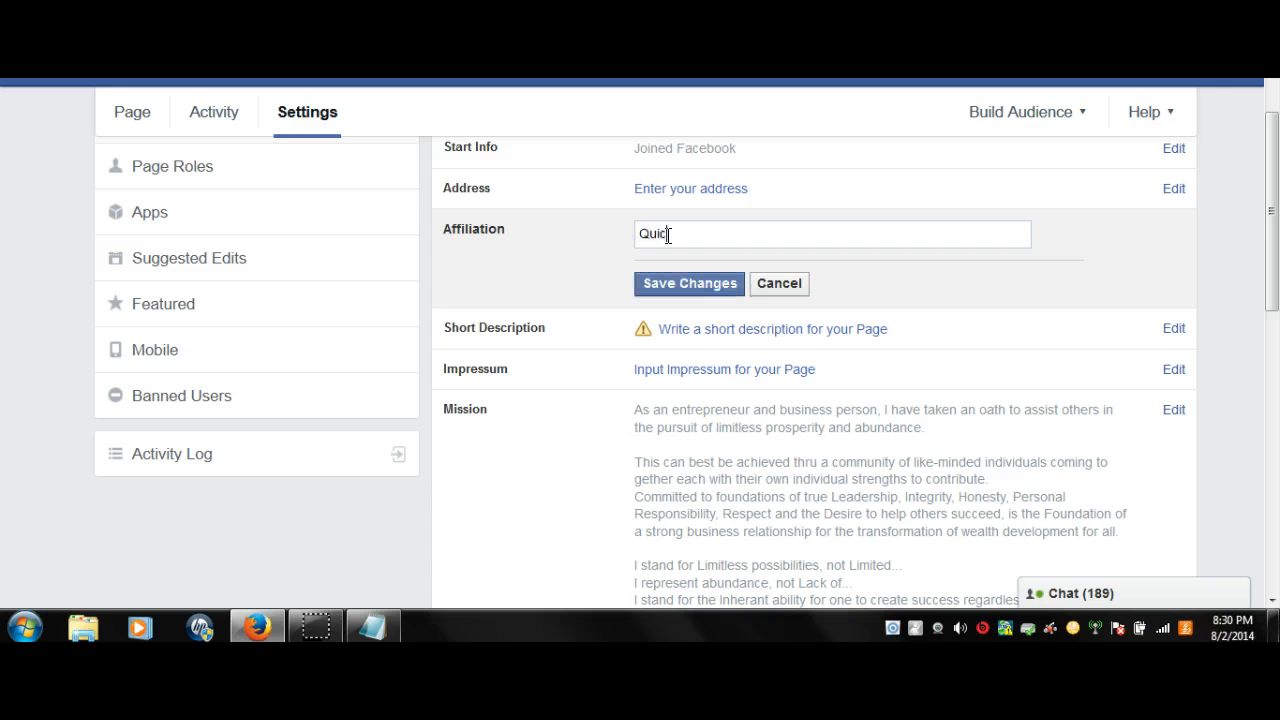
pyautogui.write('klister, Auto Recruiting Platform,')
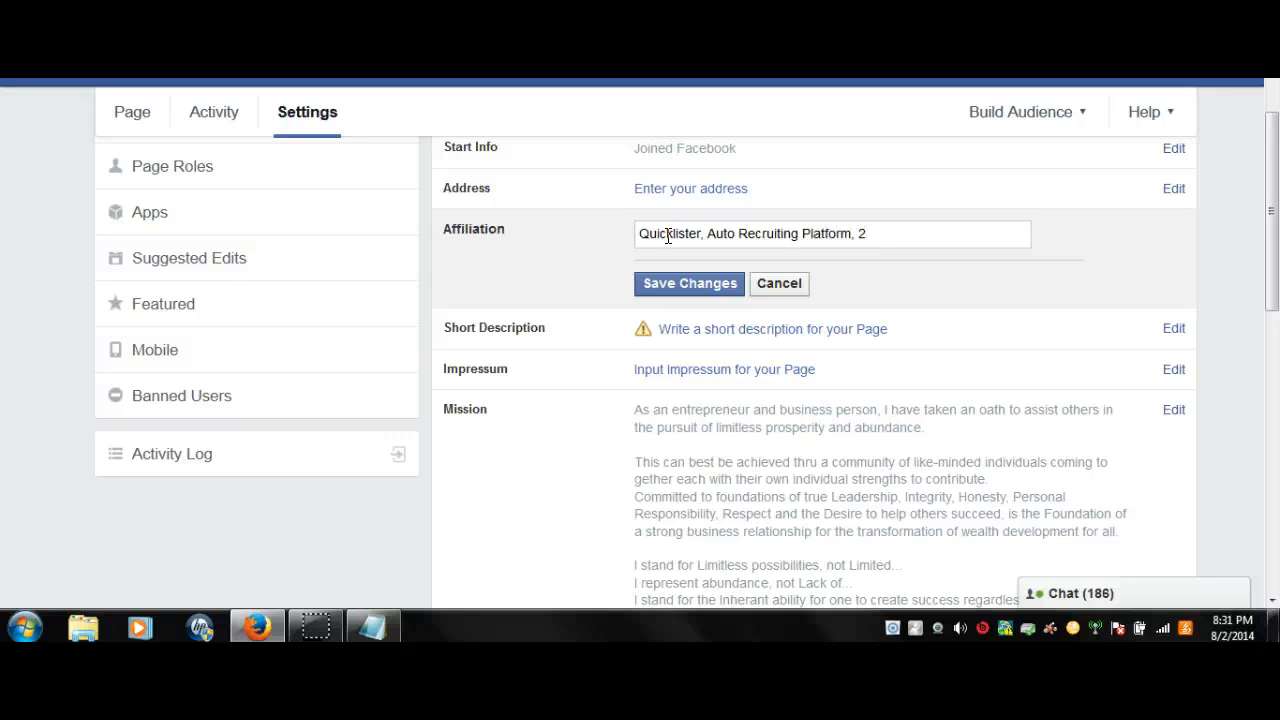
pyautogui.write('2 Social')
pyautogui.click(701, 287)
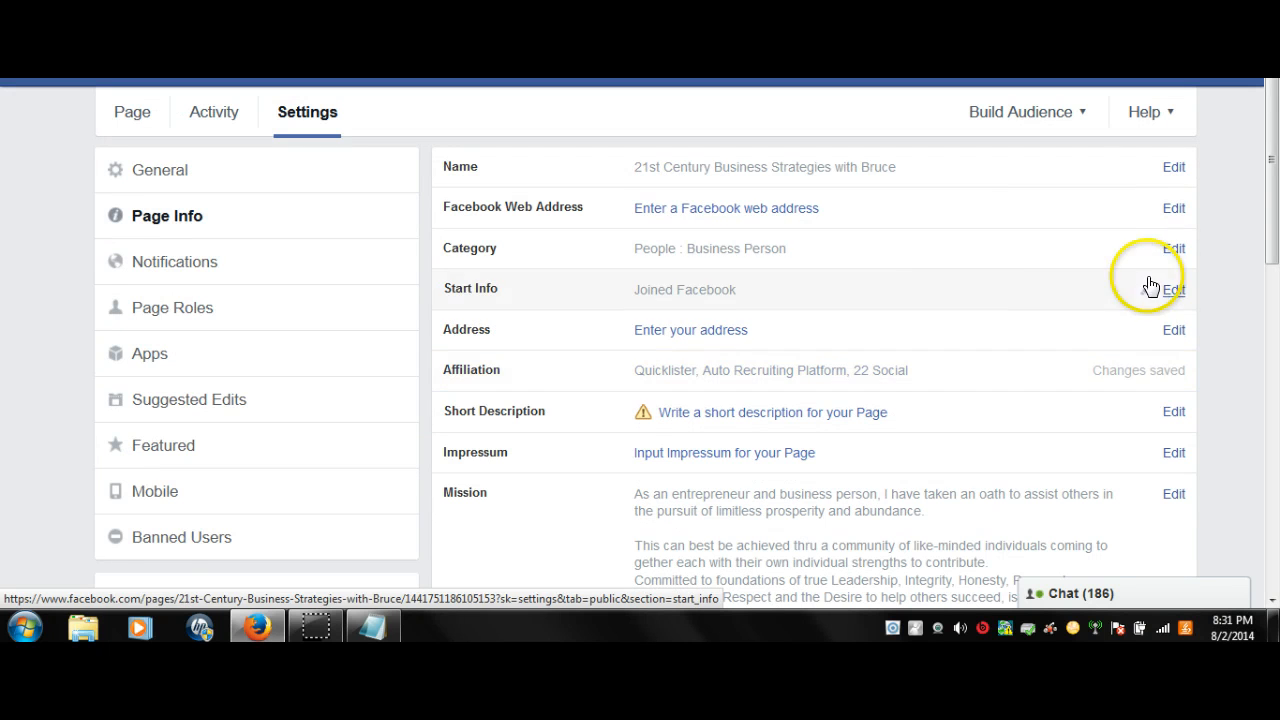
# Step: Open the new page's Short Description for editing, and copy the introductory About text above the Mission on the existing 21st Century Business Strategies page
pyautogui.moveTo(1271, 166); pyautogui.dragTo(1272, 236)
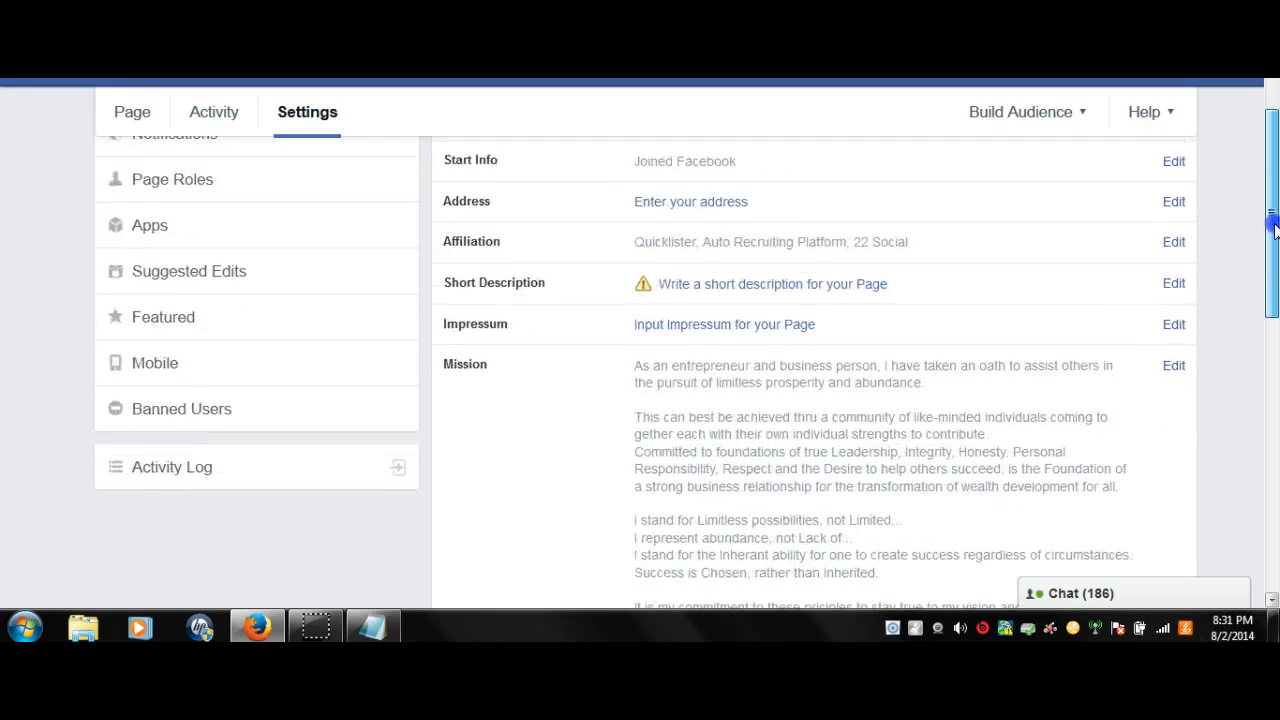
pyautogui.click(908, 296)
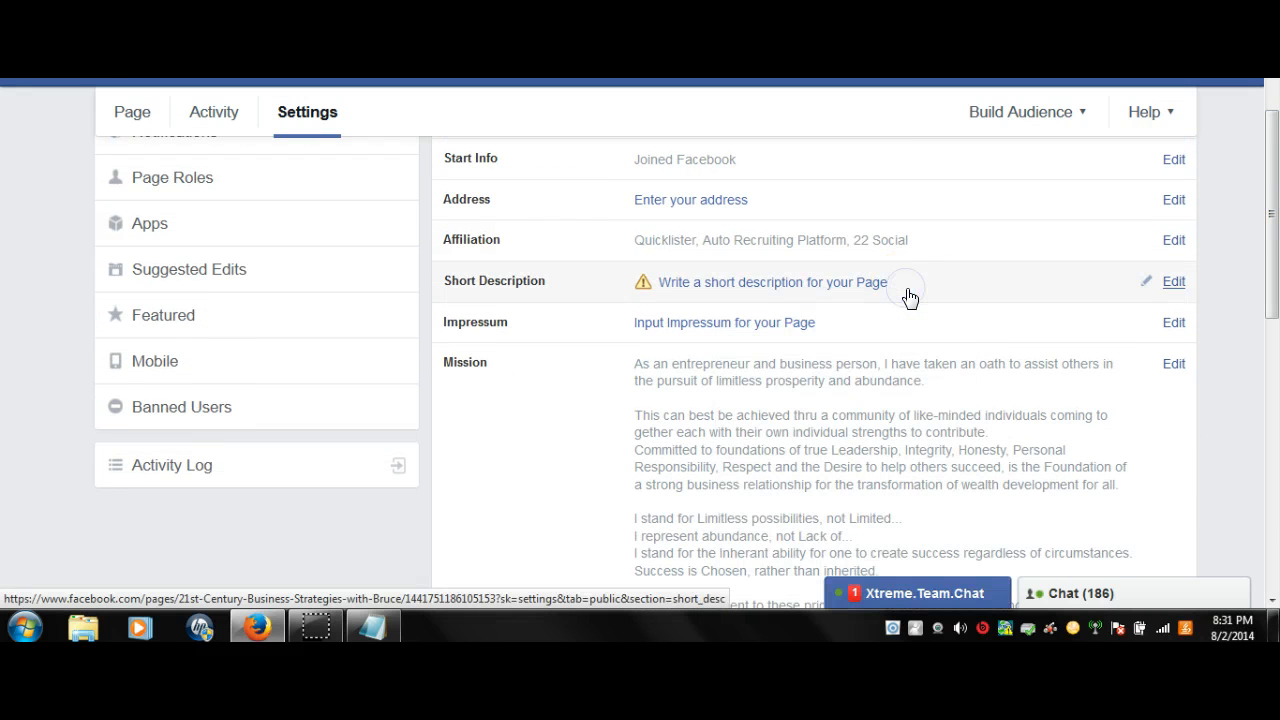
pyautogui.click(908, 296)
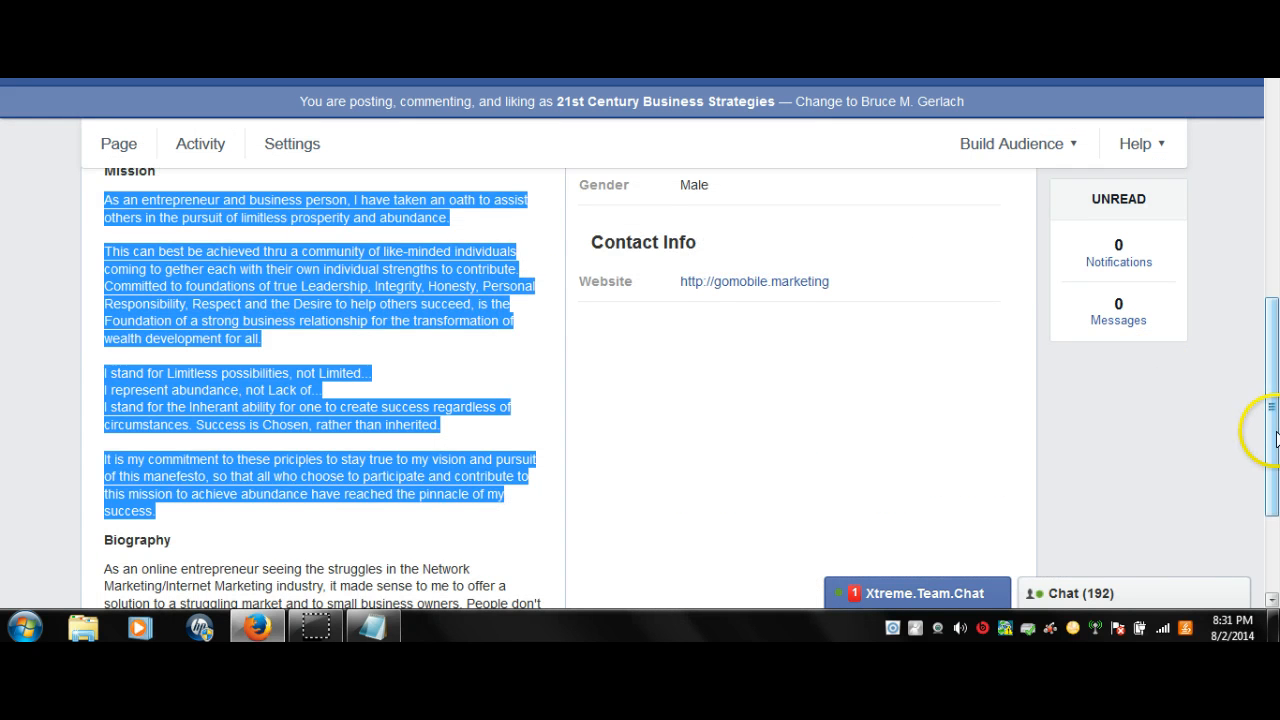
pyautogui.moveTo(1271, 428); pyautogui.dragTo(1271, 343)
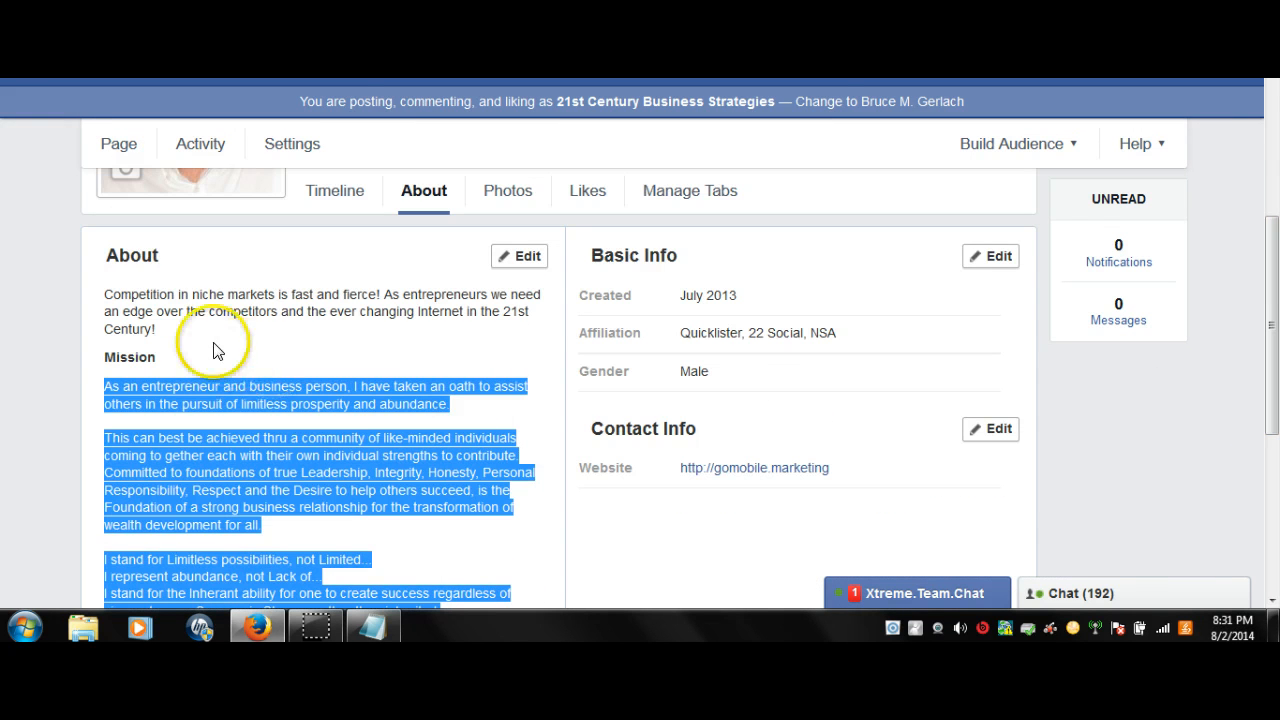
pyautogui.moveTo(158, 330); pyautogui.dragTo(105, 297)
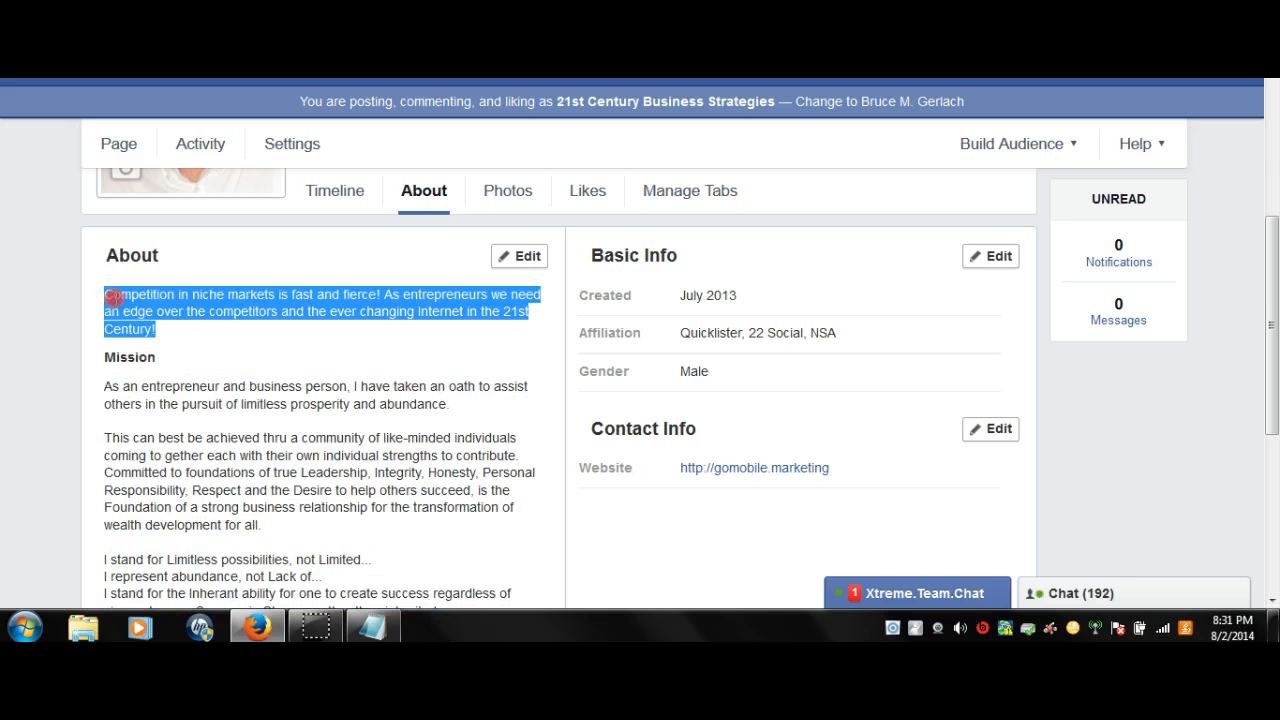
pyautogui.rightClick(114, 298)
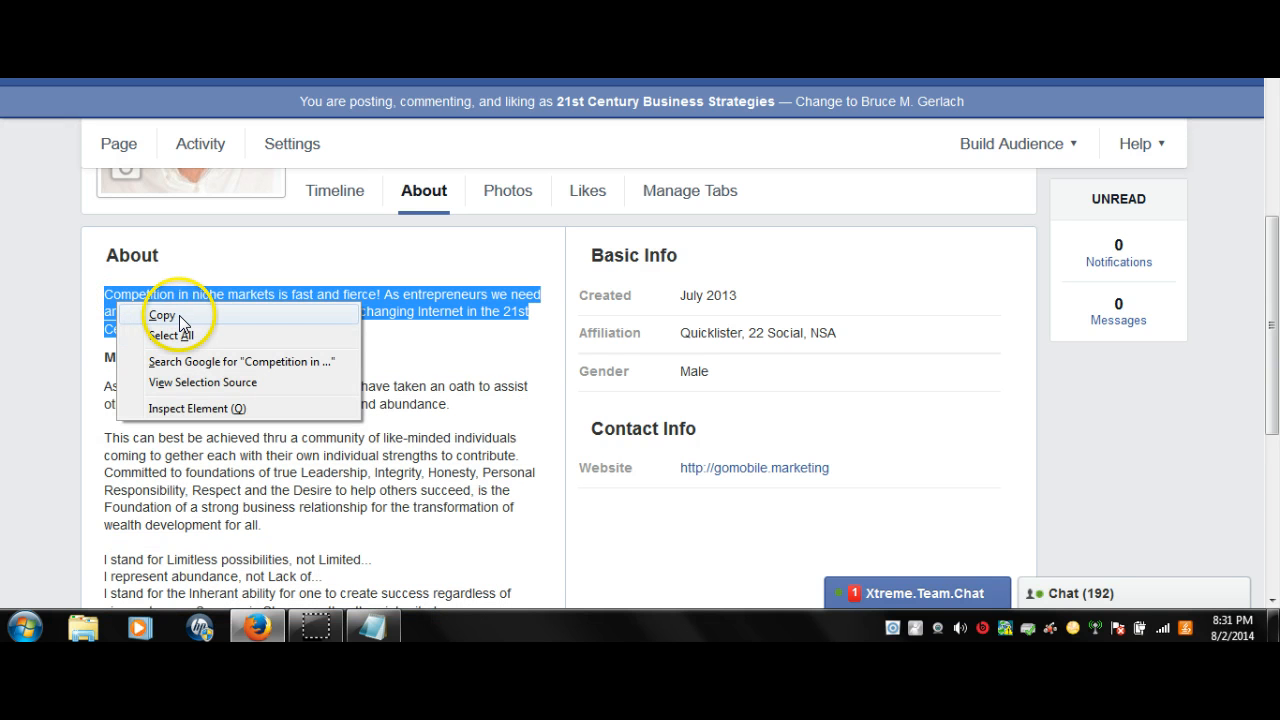
pyautogui.click(162, 316)
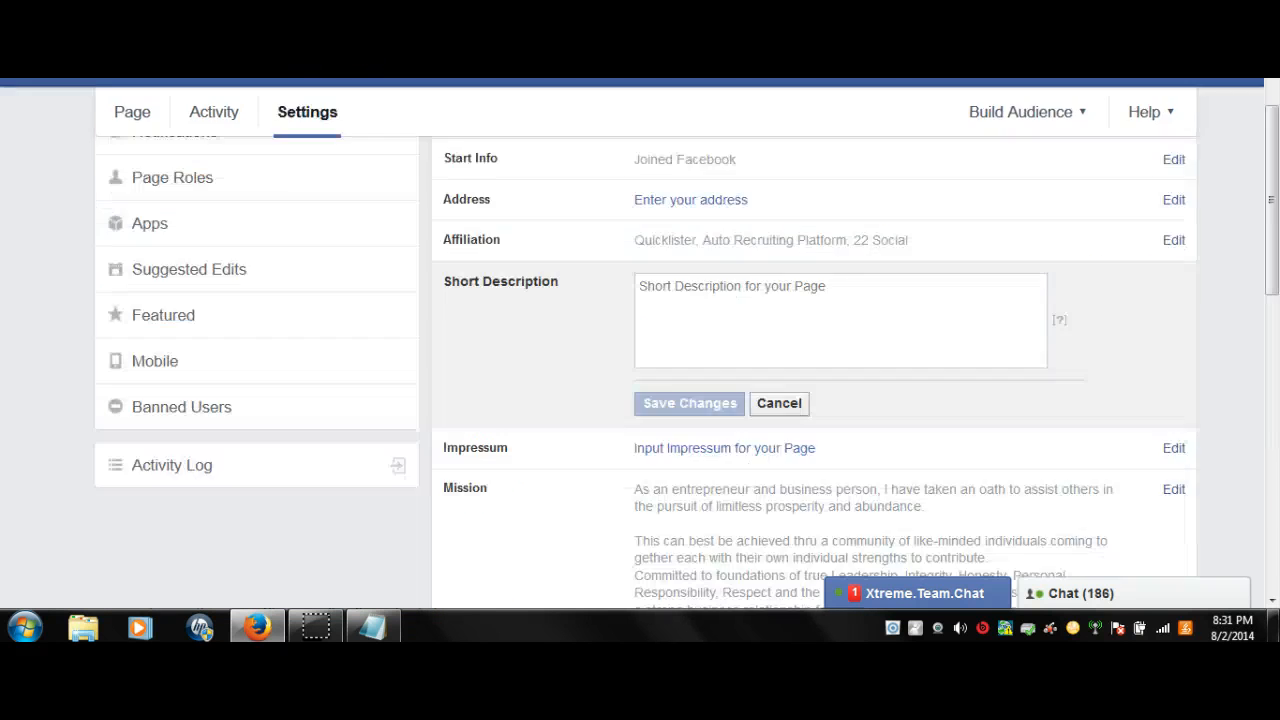
# Step: Paste the copied text on competition in niche markets into the new page's Short Description and save it
pyautogui.click(648, 289)
pyautogui.rightClick(655, 287)
pyautogui.click(709, 365)
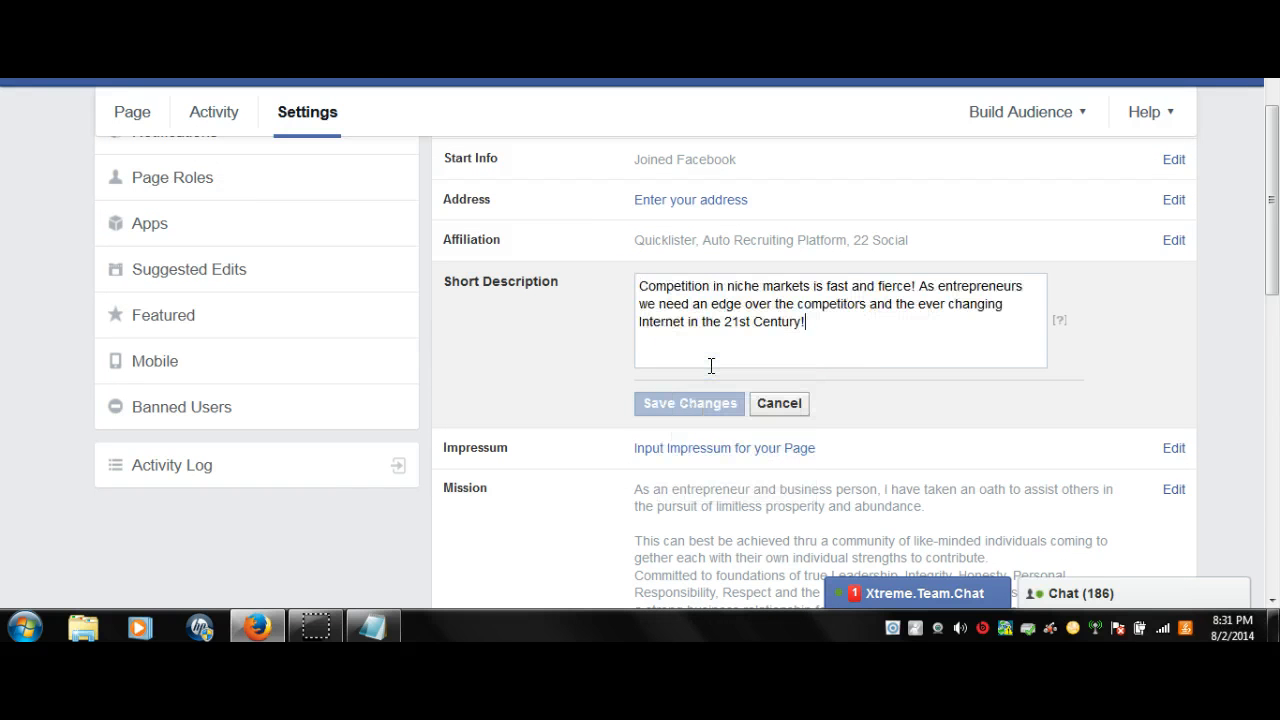
pyautogui.click(697, 405)
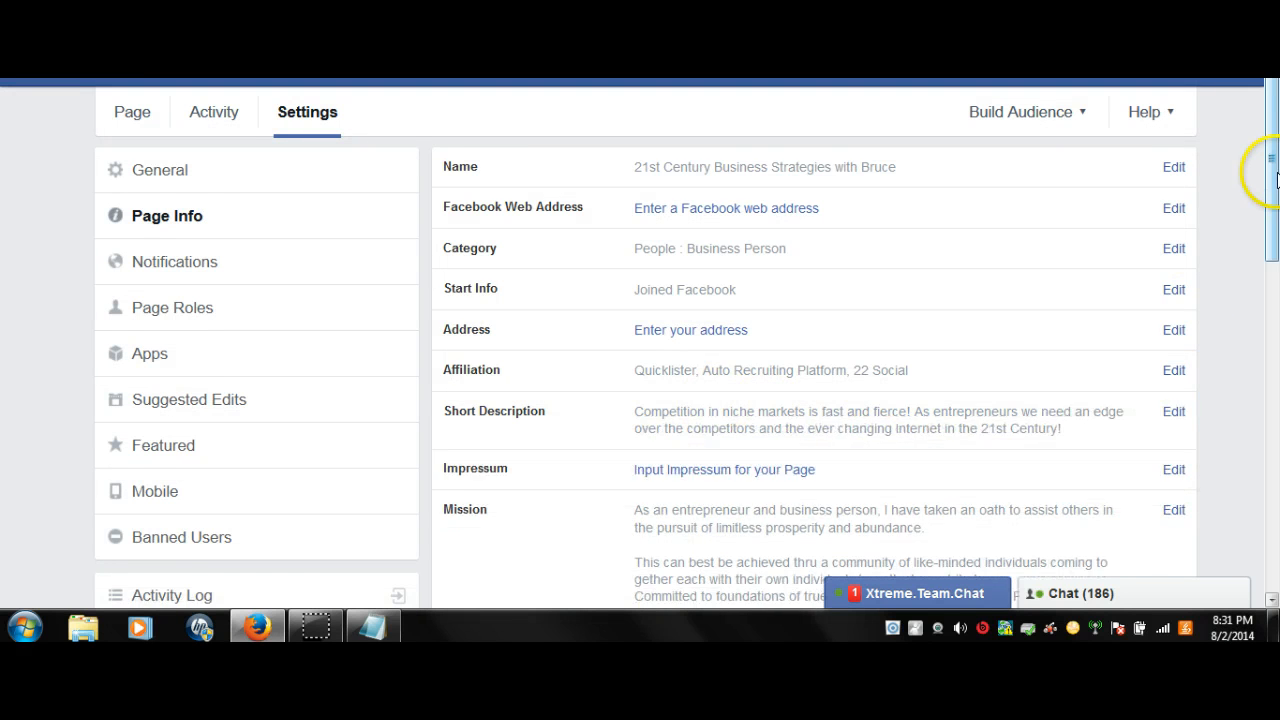
# Step: Open the new page's Bio for editing, and copy the full Biography text from the existing page's About section
pyautogui.moveTo(1266, 163); pyautogui.dragTo(1275, 358)
pyautogui.click(845, 377)
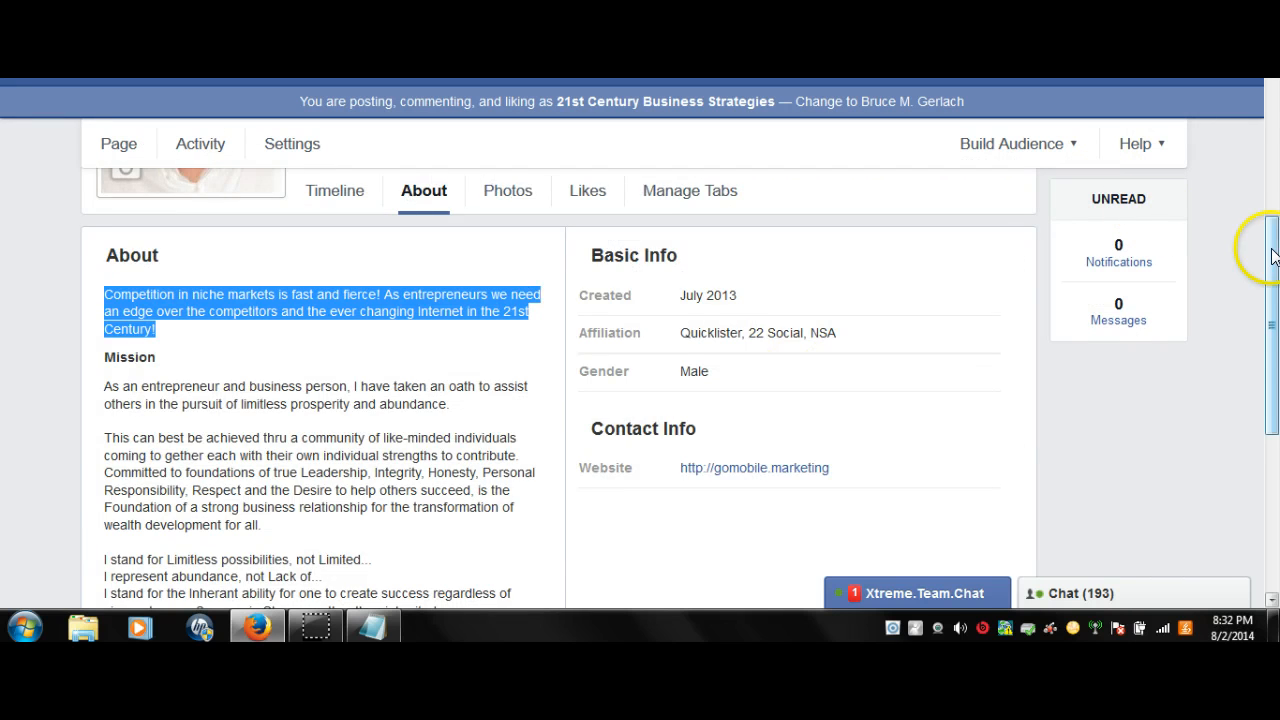
pyautogui.scroll(-5, 1272, 255)
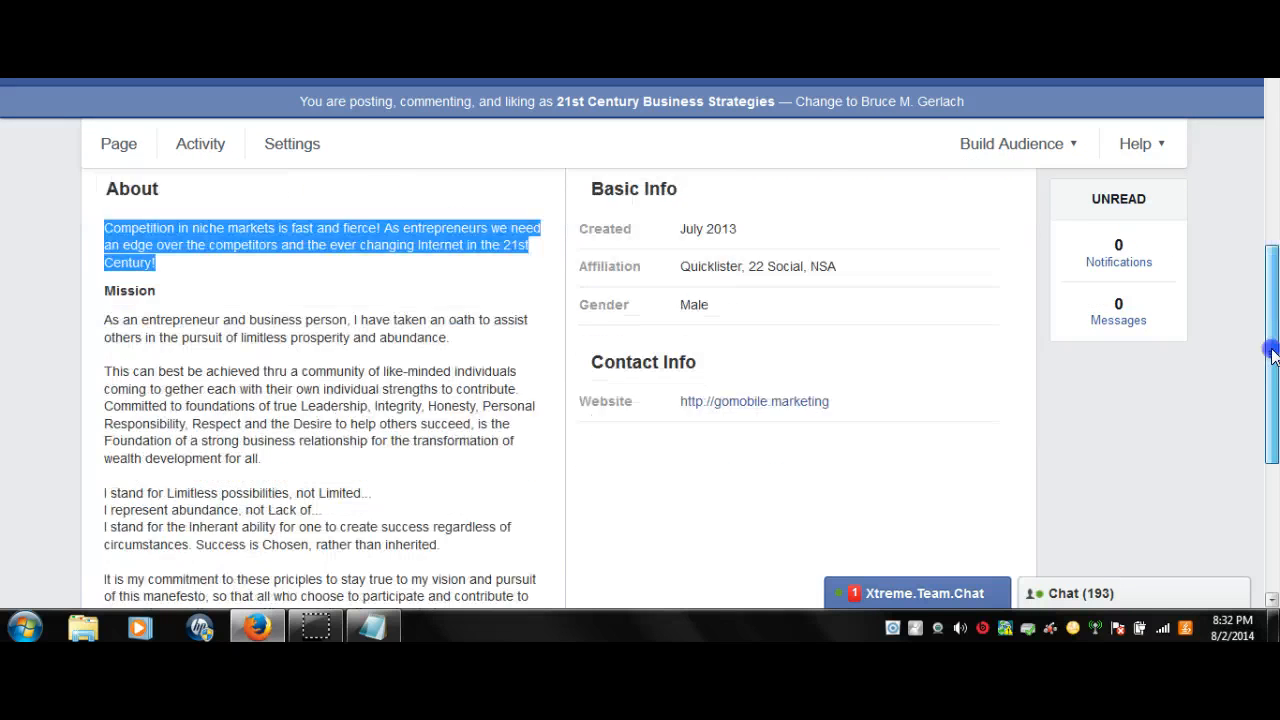
pyautogui.click(490, 495)
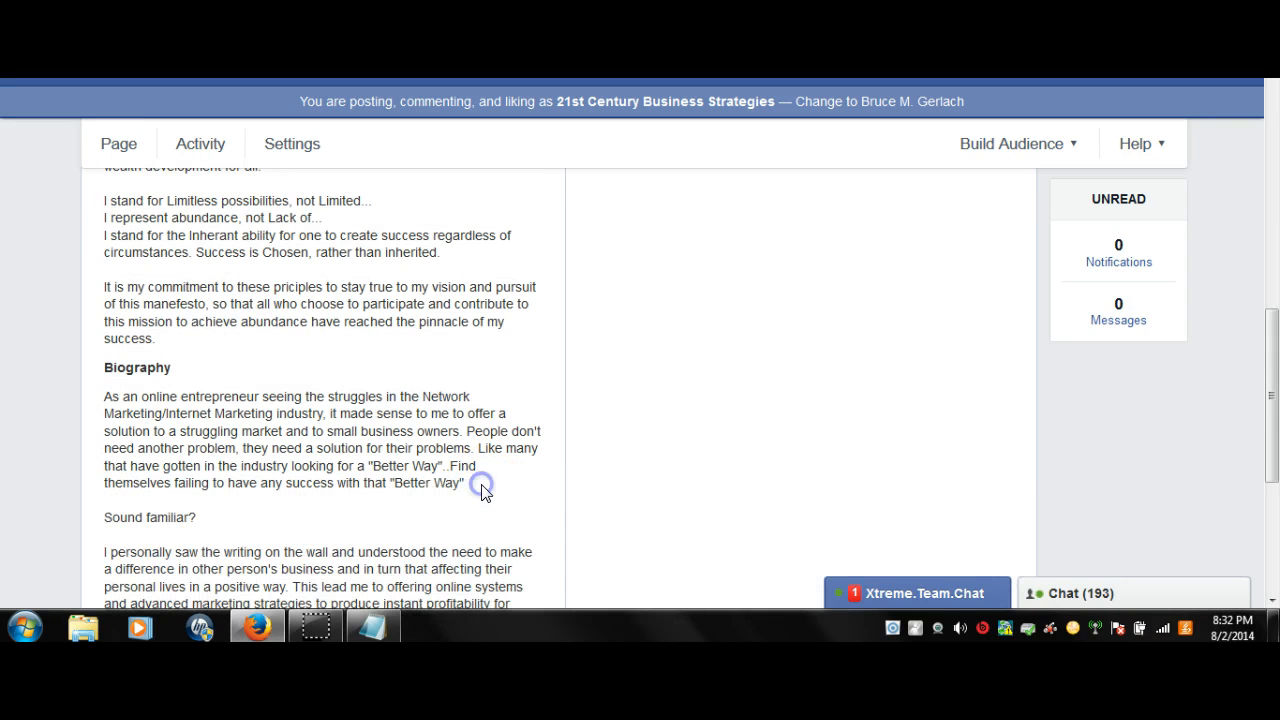
pyautogui.moveTo(1271, 357); pyautogui.dragTo(1273, 446)
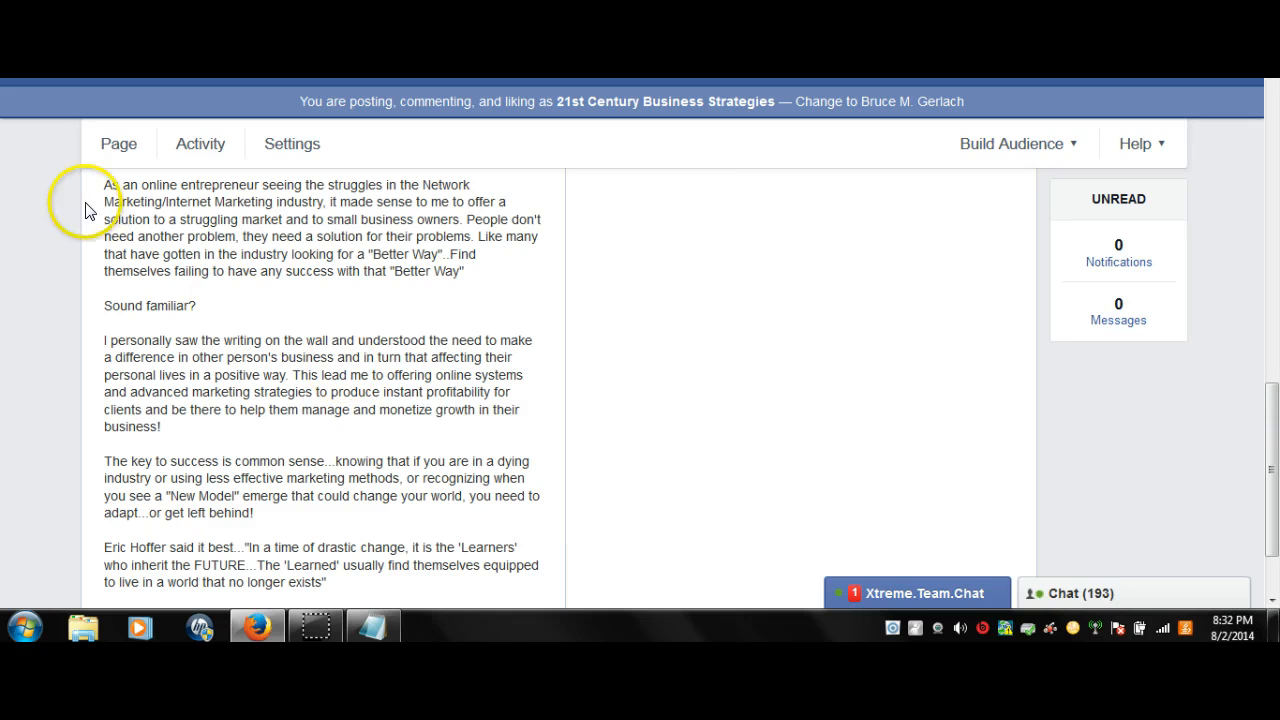
pyautogui.moveTo(104, 183); pyautogui.dragTo(333, 588)
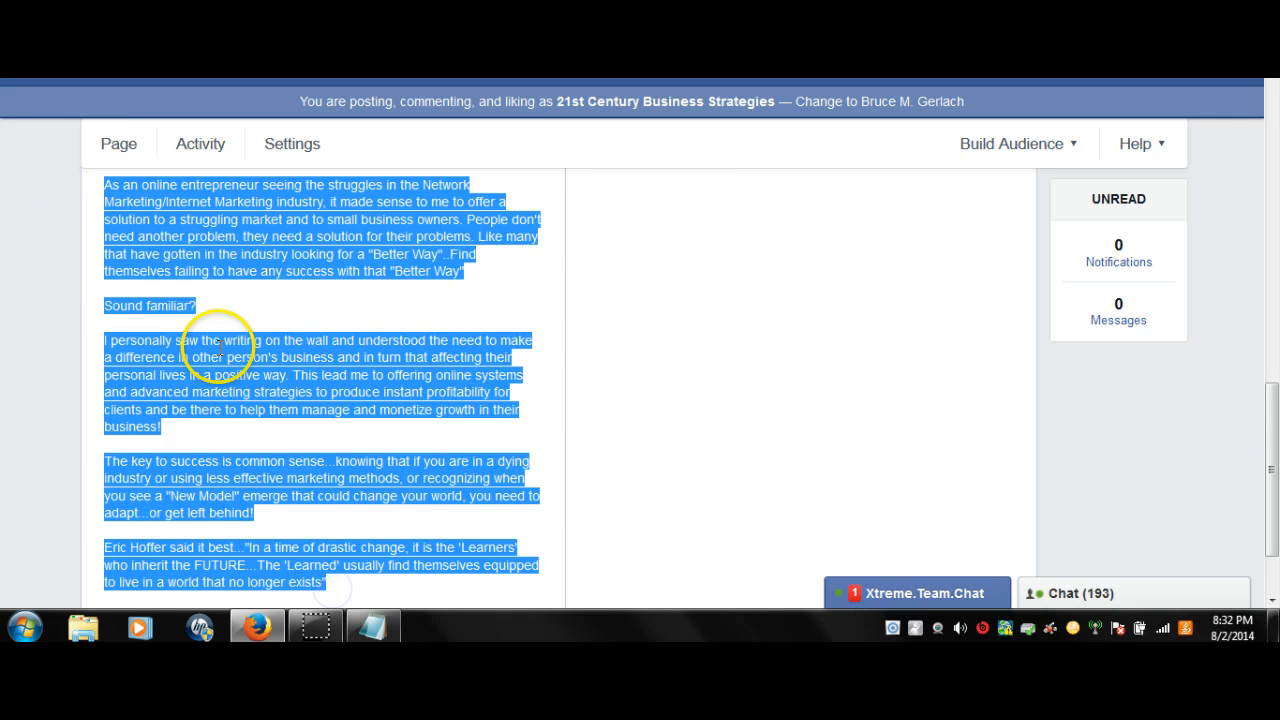
pyautogui.rightClick(218, 347)
pyautogui.click(264, 364)
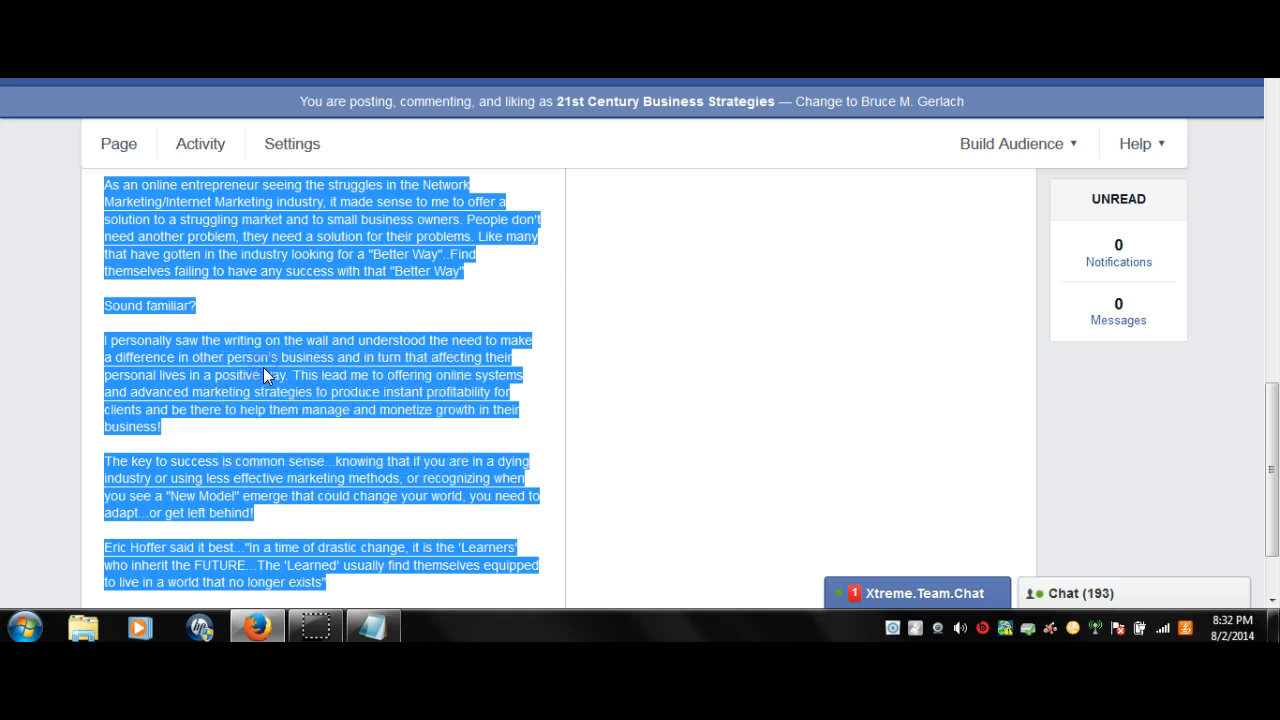
# Step: Paste the copied biography into the new page's Bio field and save it
pyautogui.click(543, 288)
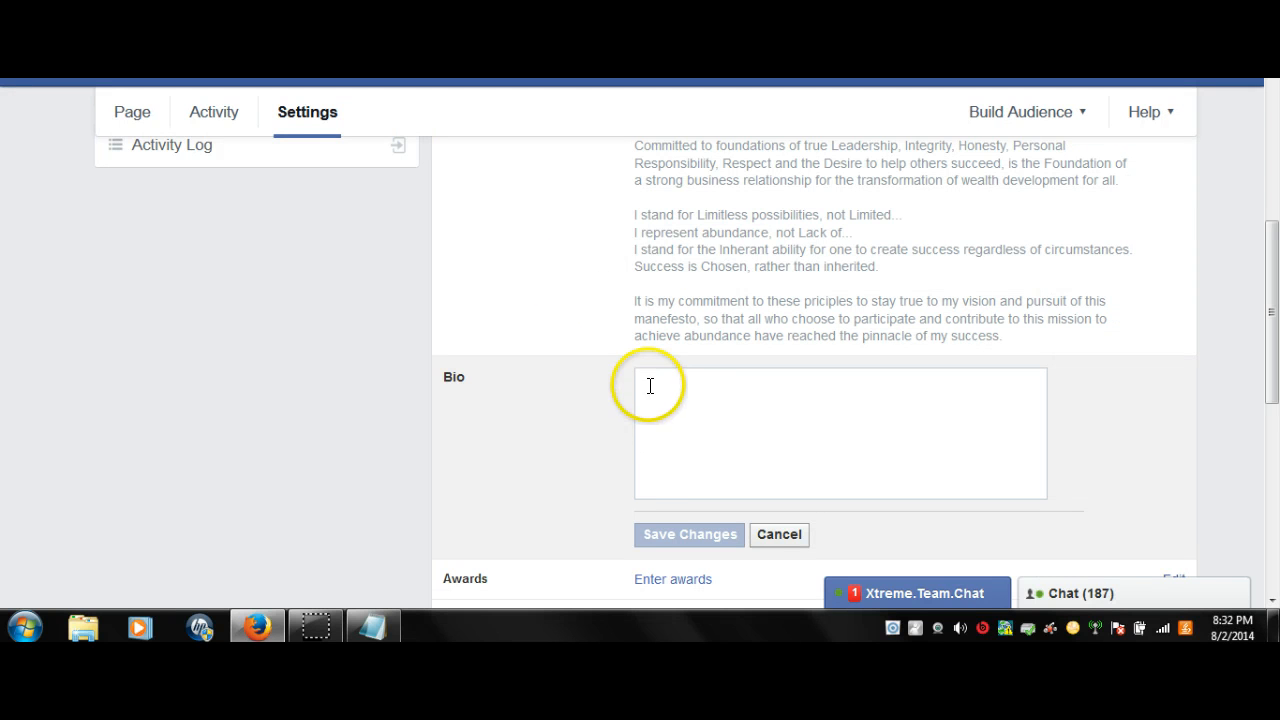
pyautogui.rightClick(649, 384)
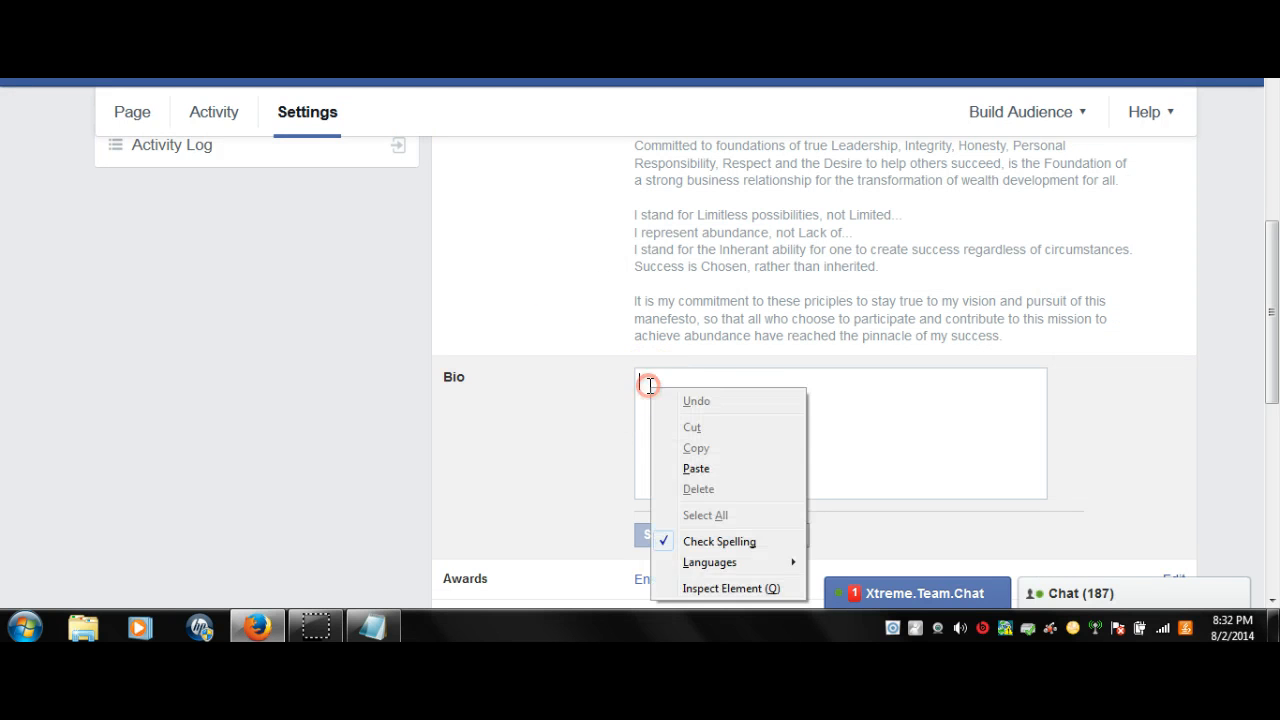
pyautogui.click(697, 467)
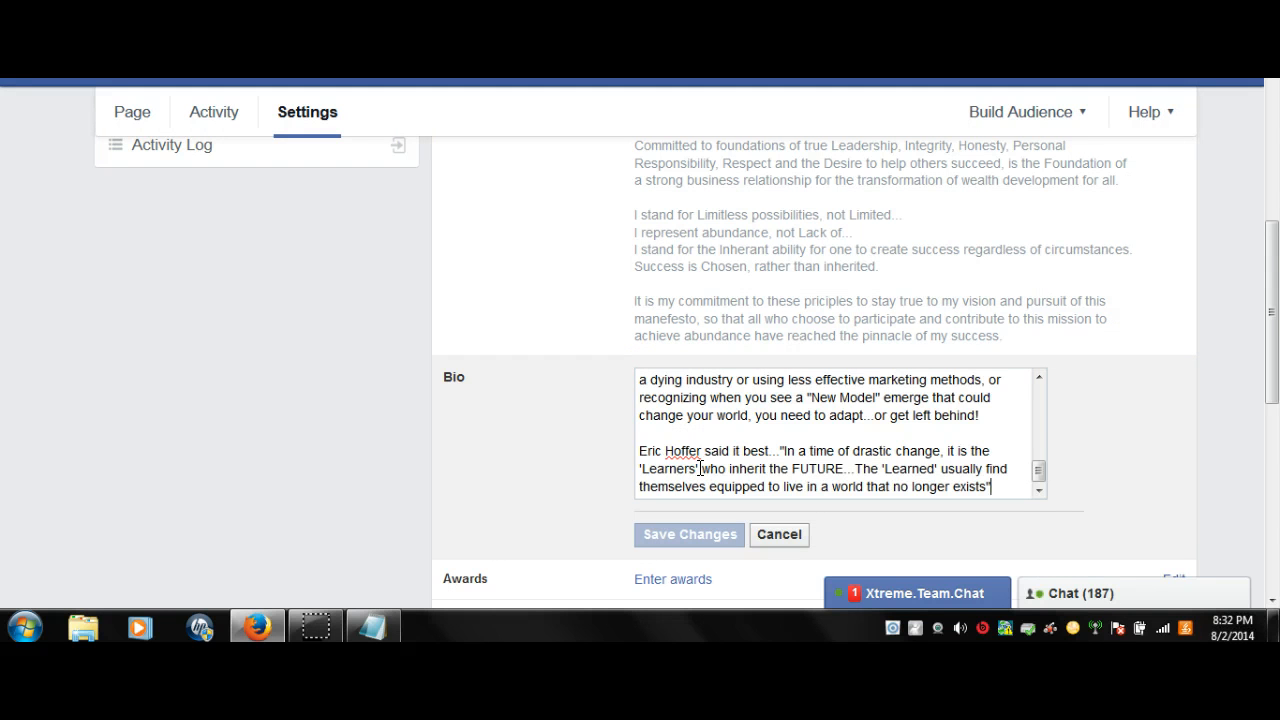
pyautogui.click(688, 535)
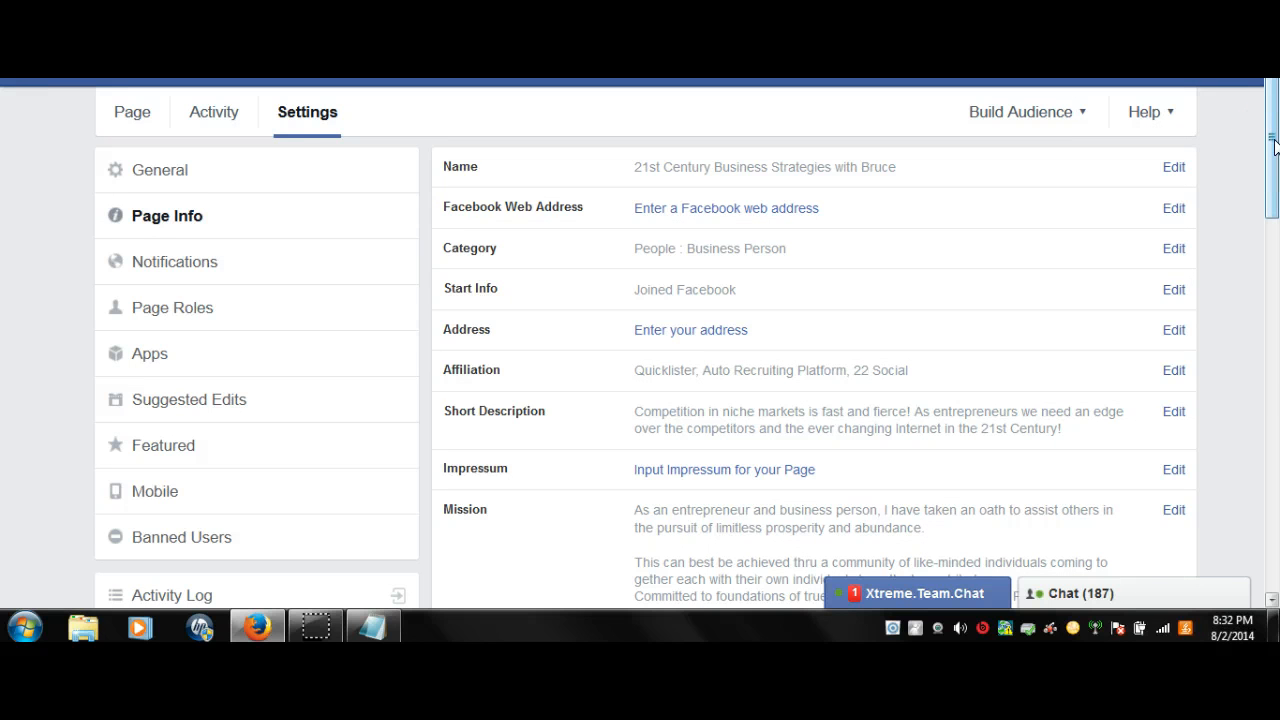
# Step: Set the page's Gender field to Male and save it
pyautogui.moveTo(1273, 145); pyautogui.dragTo(1273, 480)
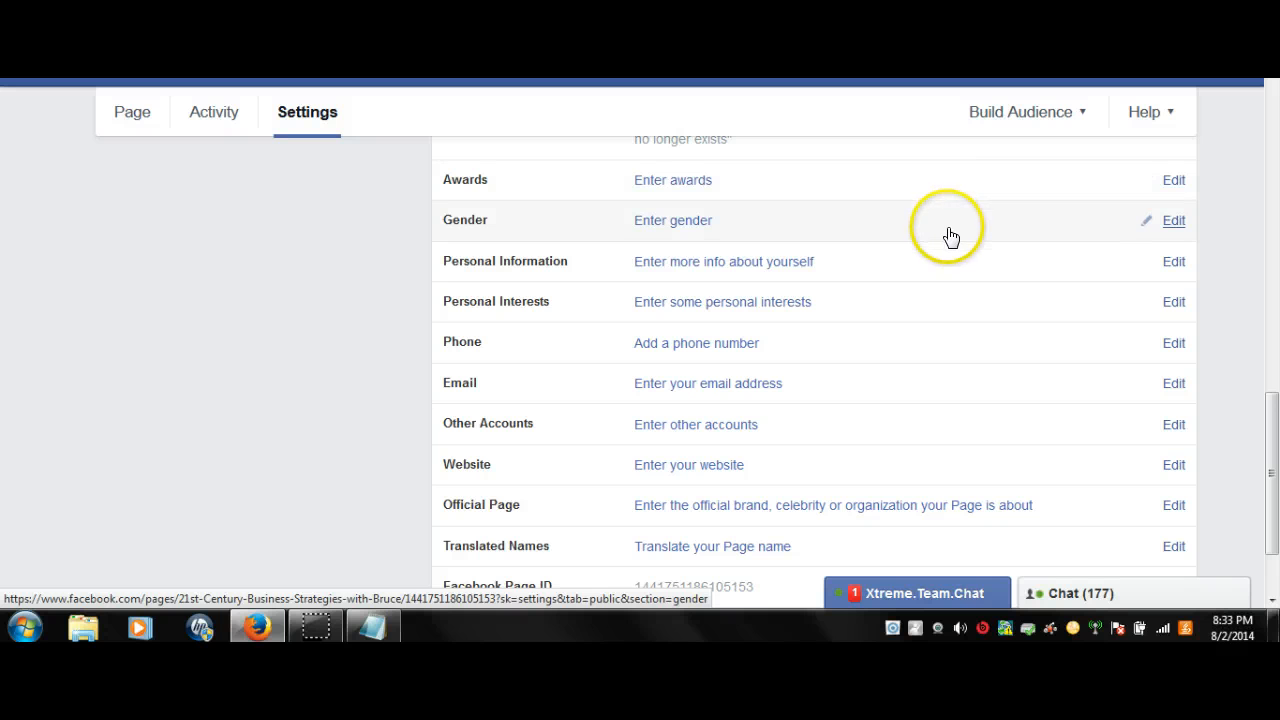
pyautogui.click(950, 237)
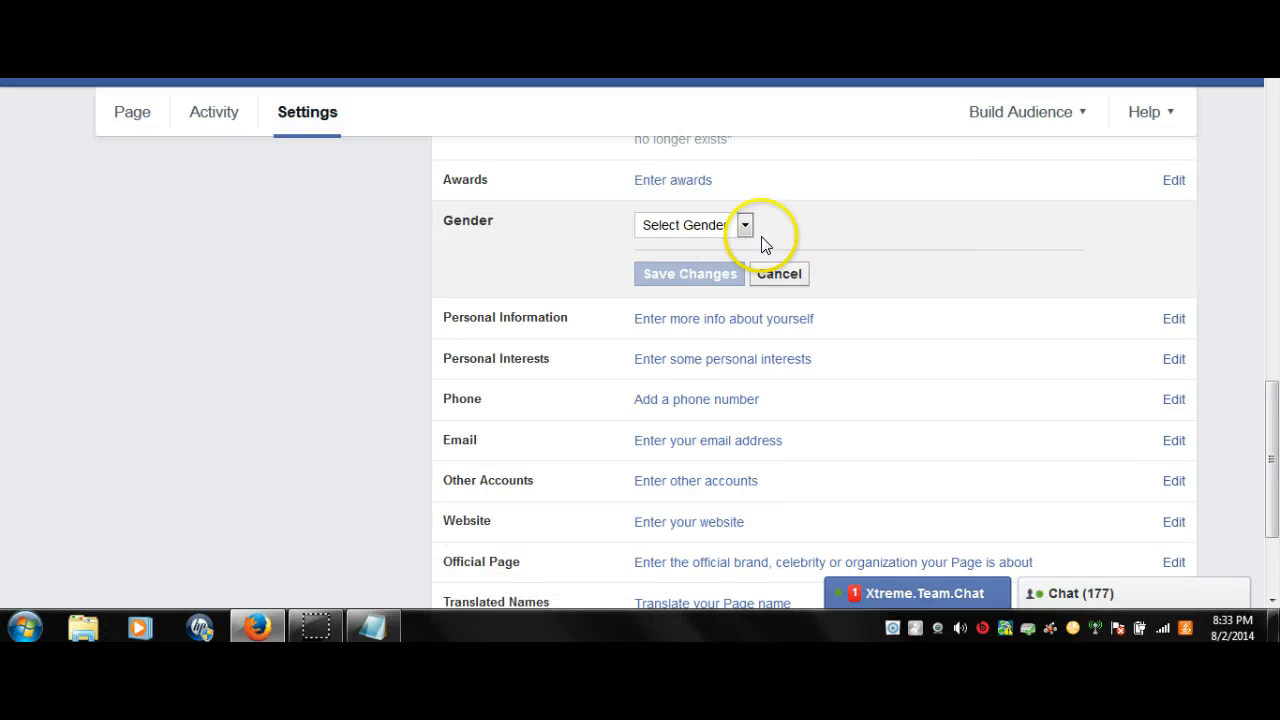
pyautogui.click(746, 227)
pyautogui.click(722, 284)
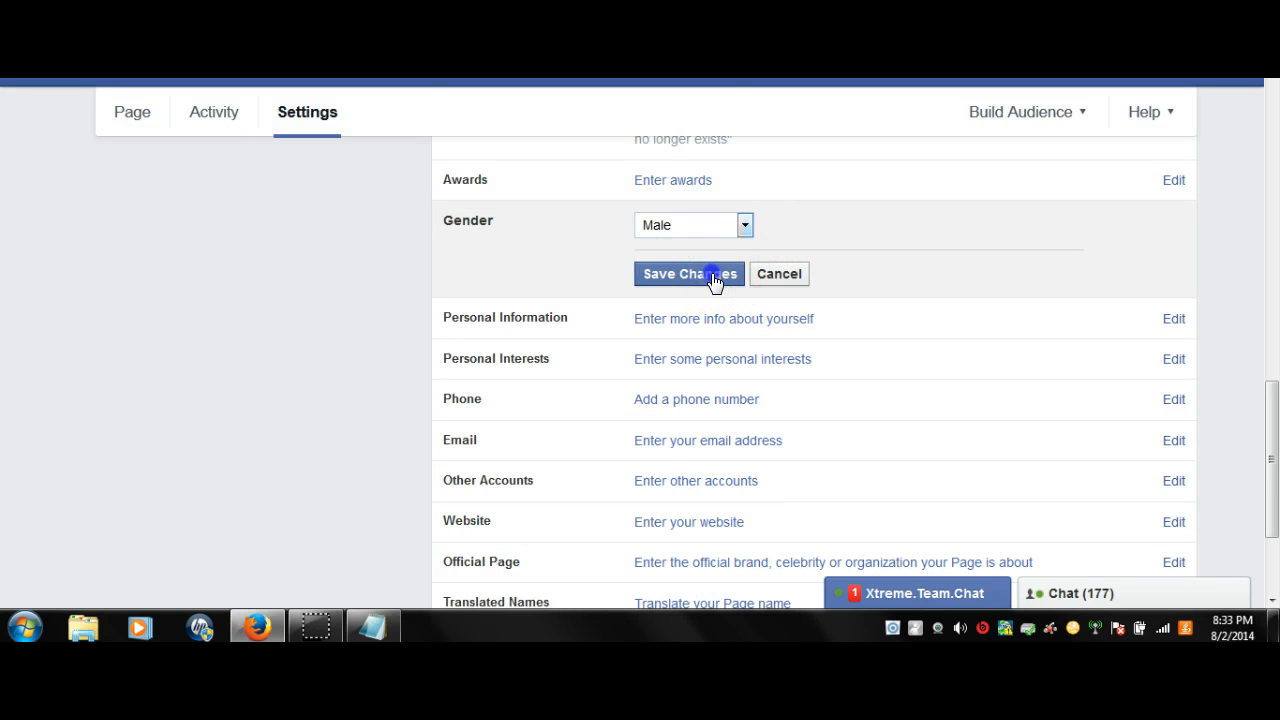
pyautogui.click(718, 280)
pyautogui.moveTo(1274, 171); pyautogui.dragTo(1274, 202)
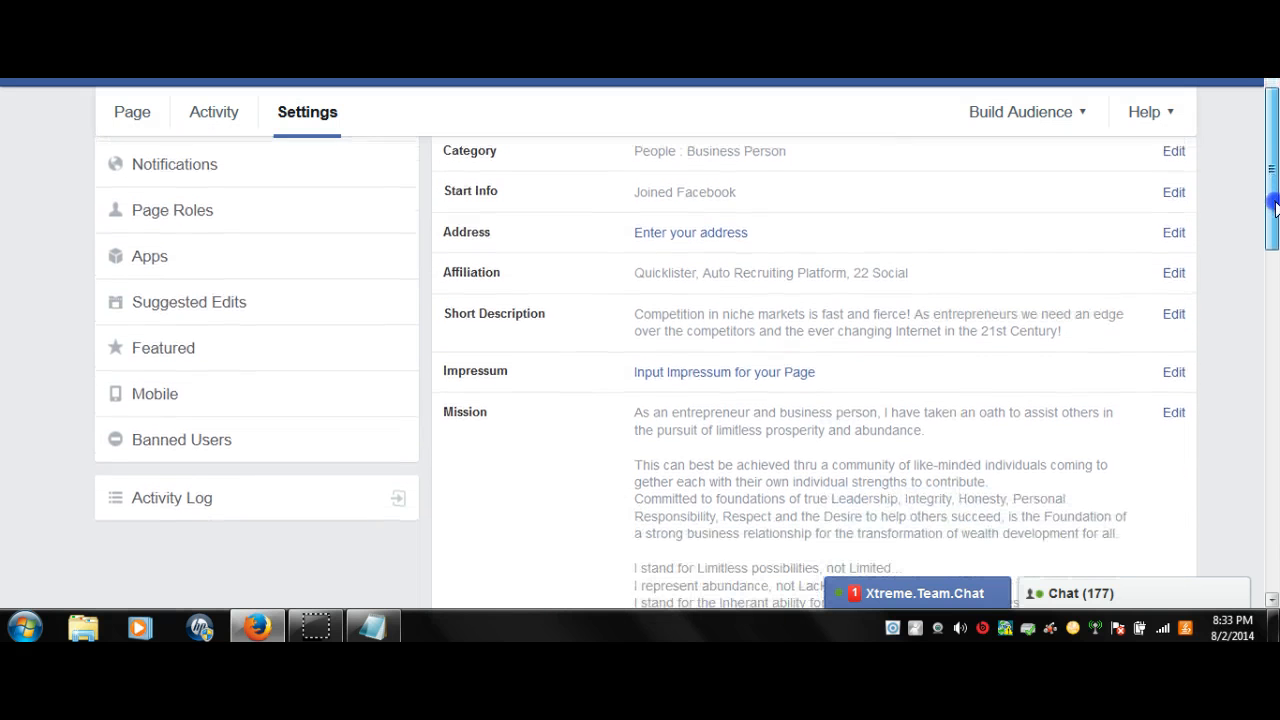
pyautogui.click(916, 371)
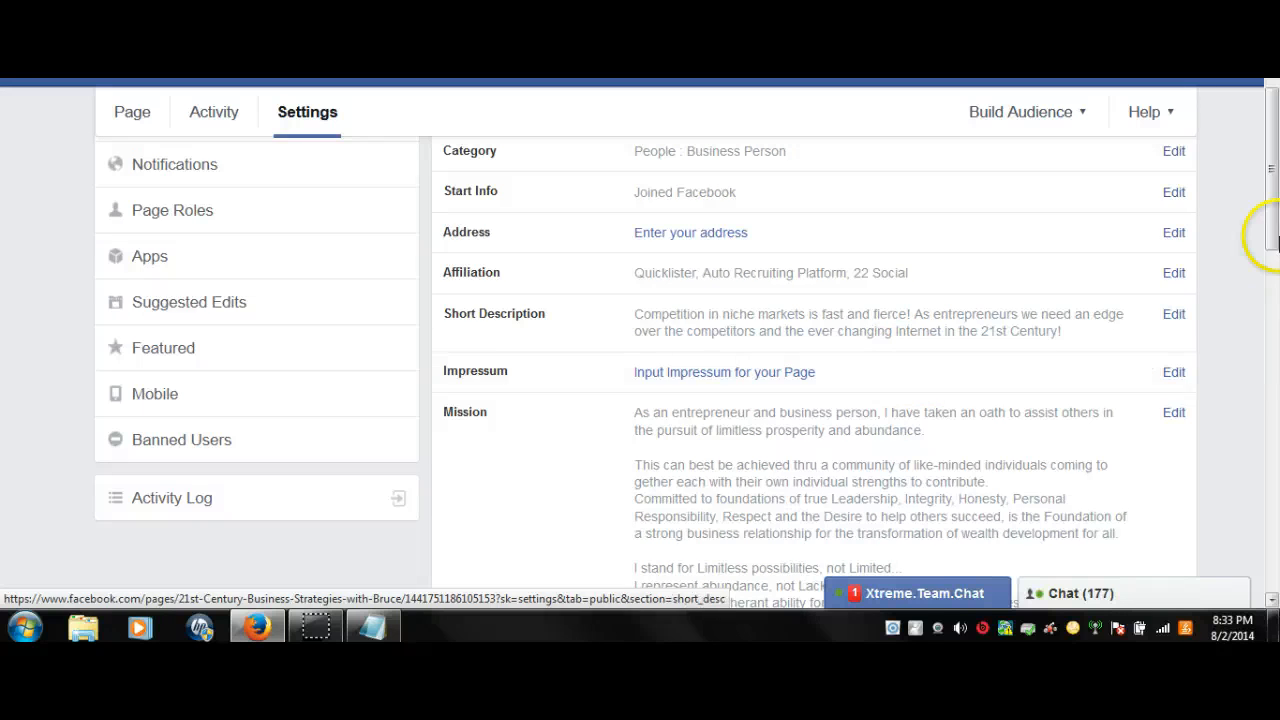
pyautogui.moveTo(1275, 199); pyautogui.dragTo(1272, 508)
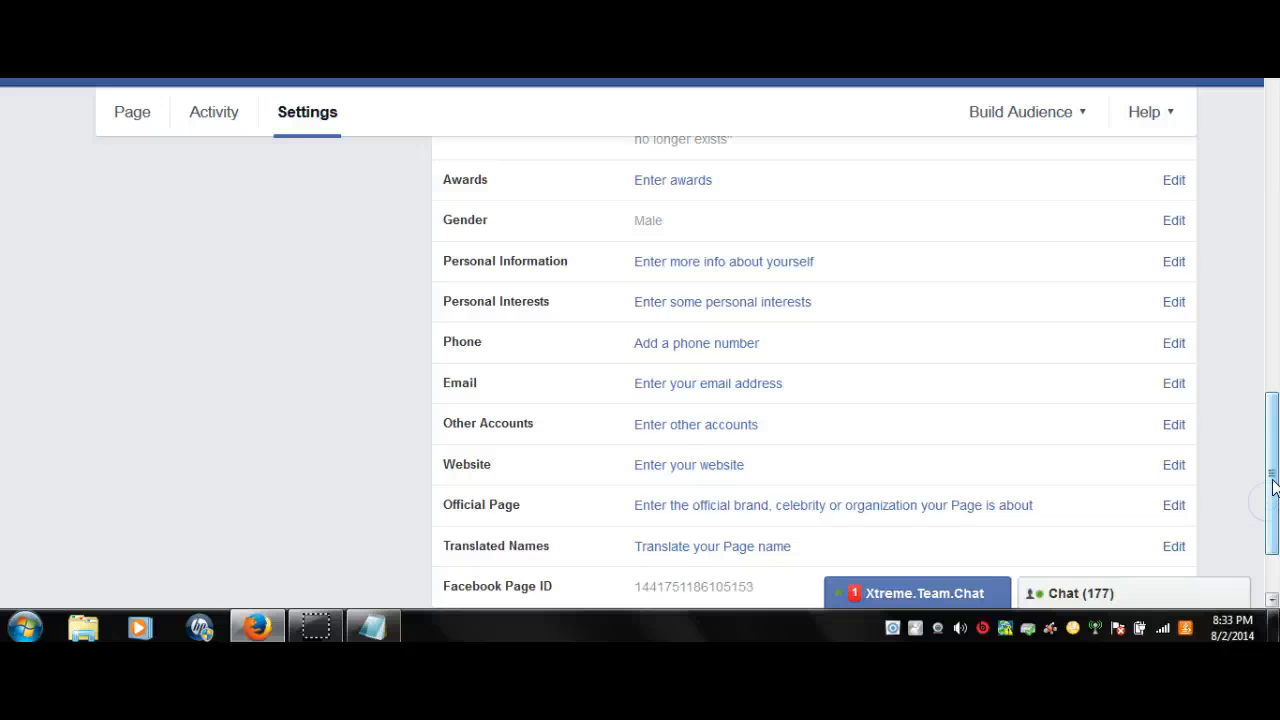
pyautogui.moveTo(1273, 482); pyautogui.dragTo(1273, 516)
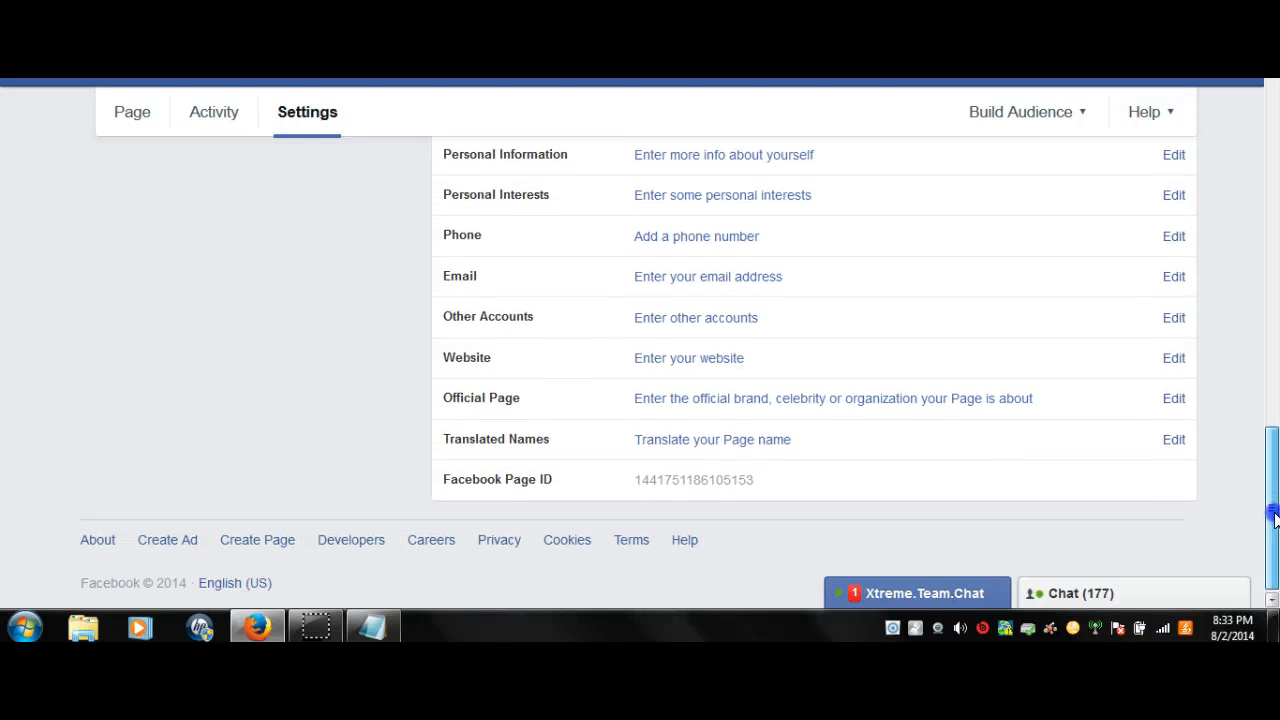
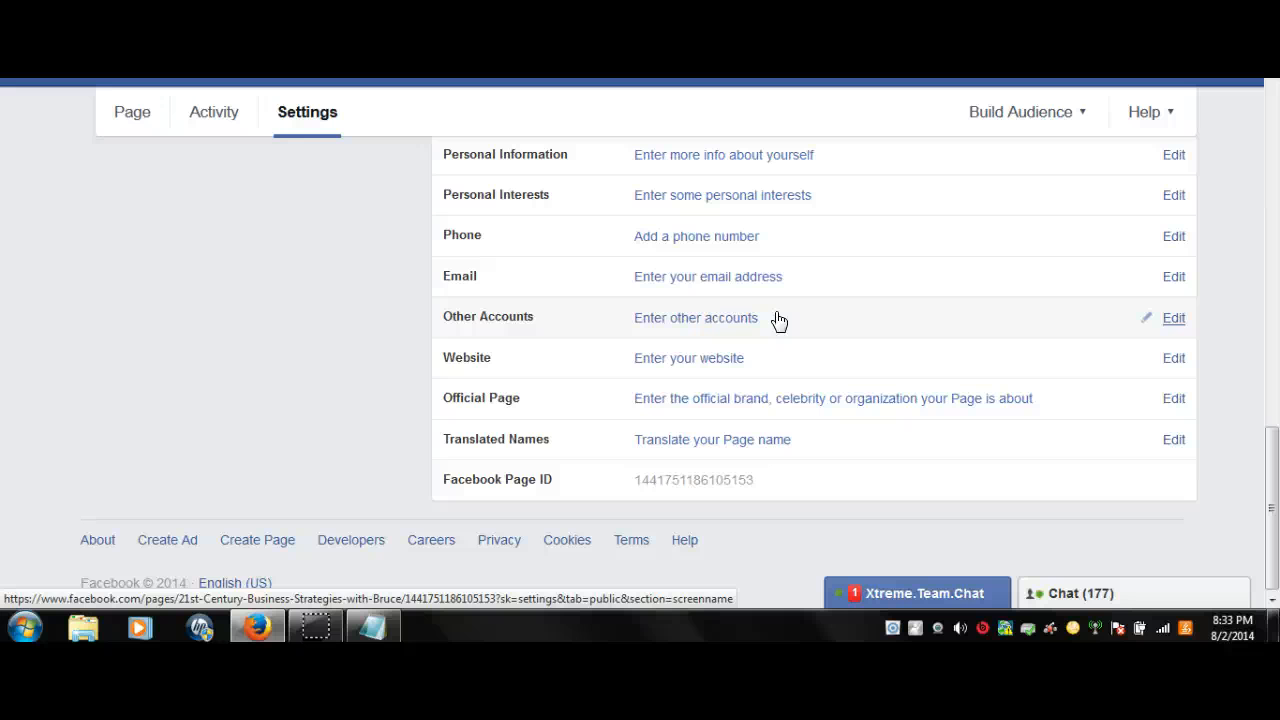
pyautogui.click(773, 357)
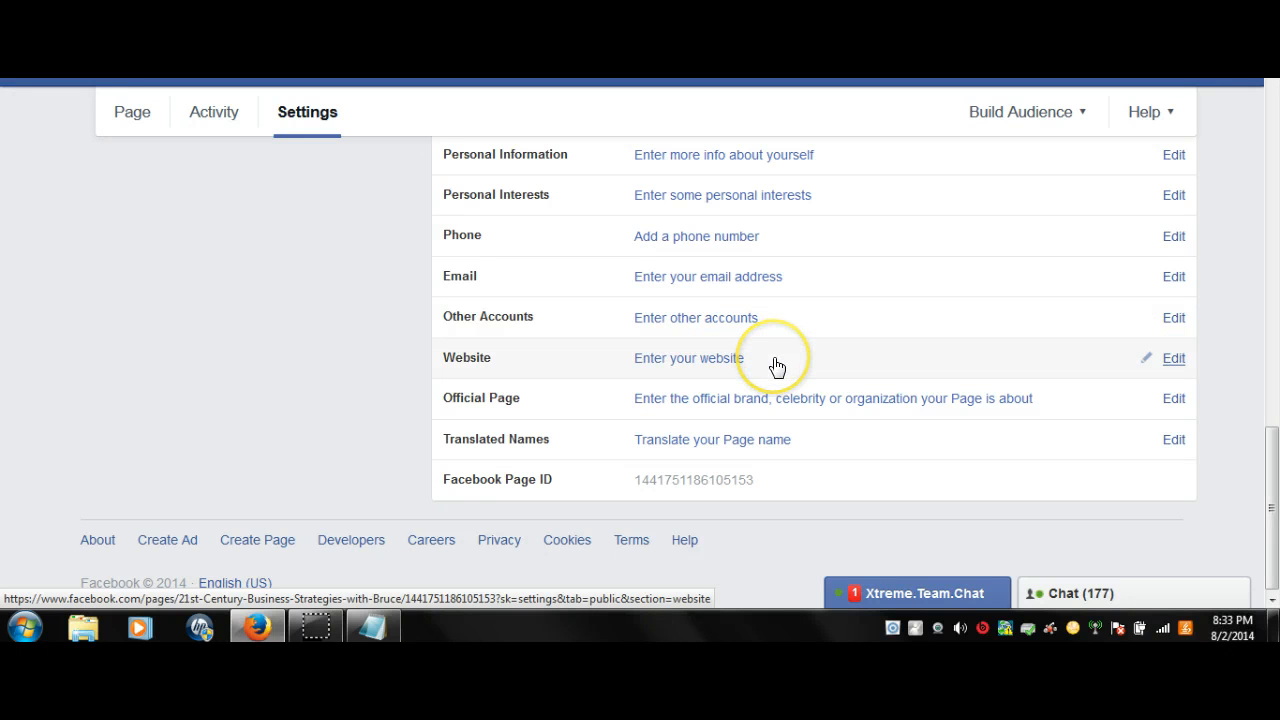
pyautogui.click(776, 365)
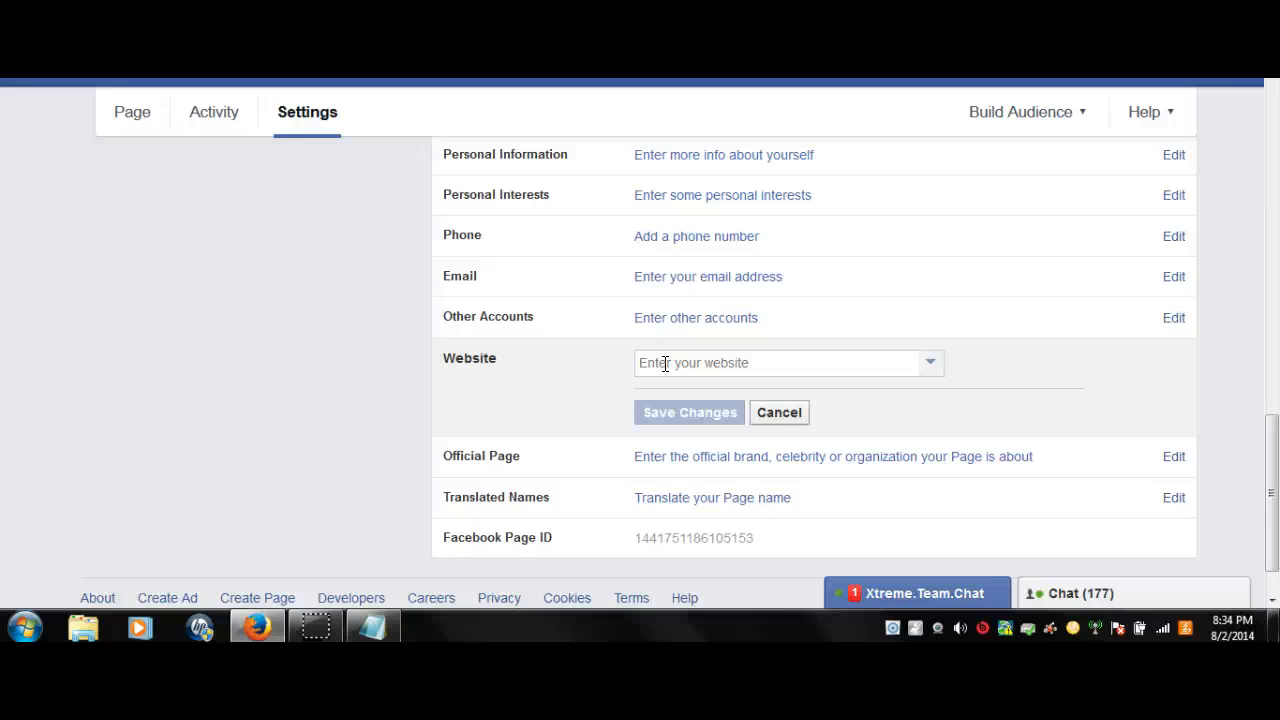
pyautogui.click(373, 638)
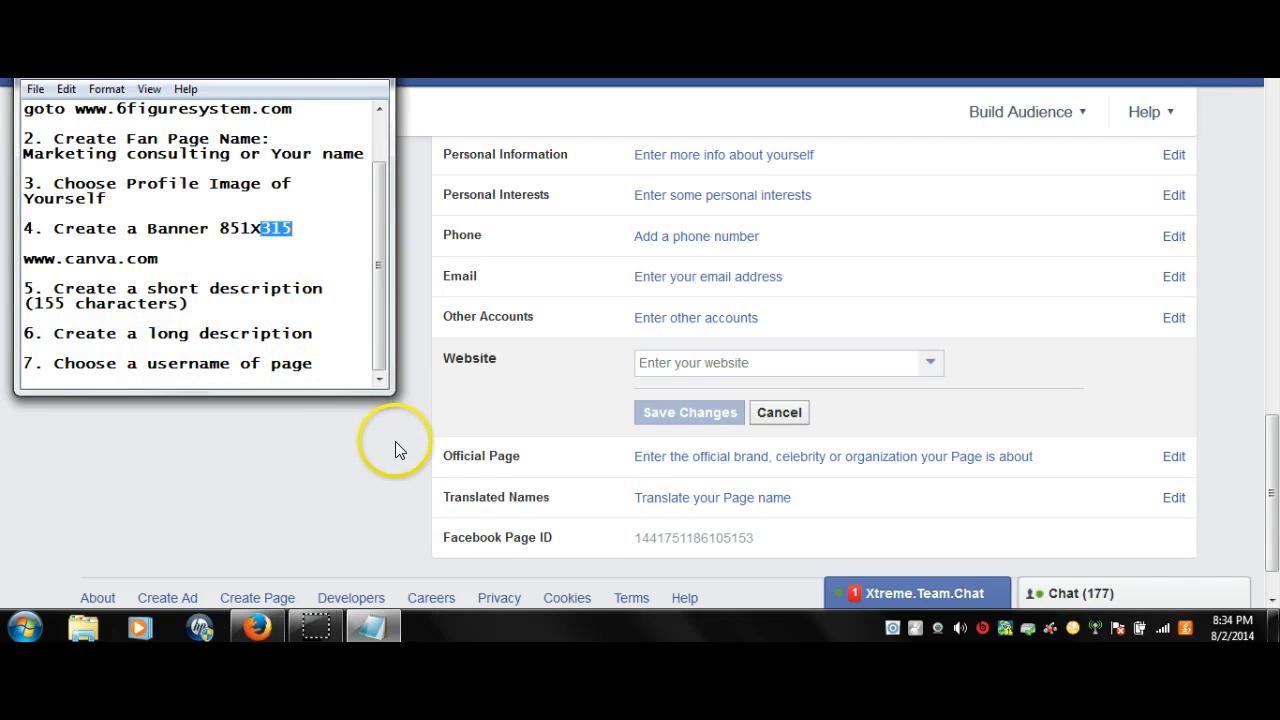
pyautogui.moveTo(395, 441); pyautogui.dragTo(670, 446)
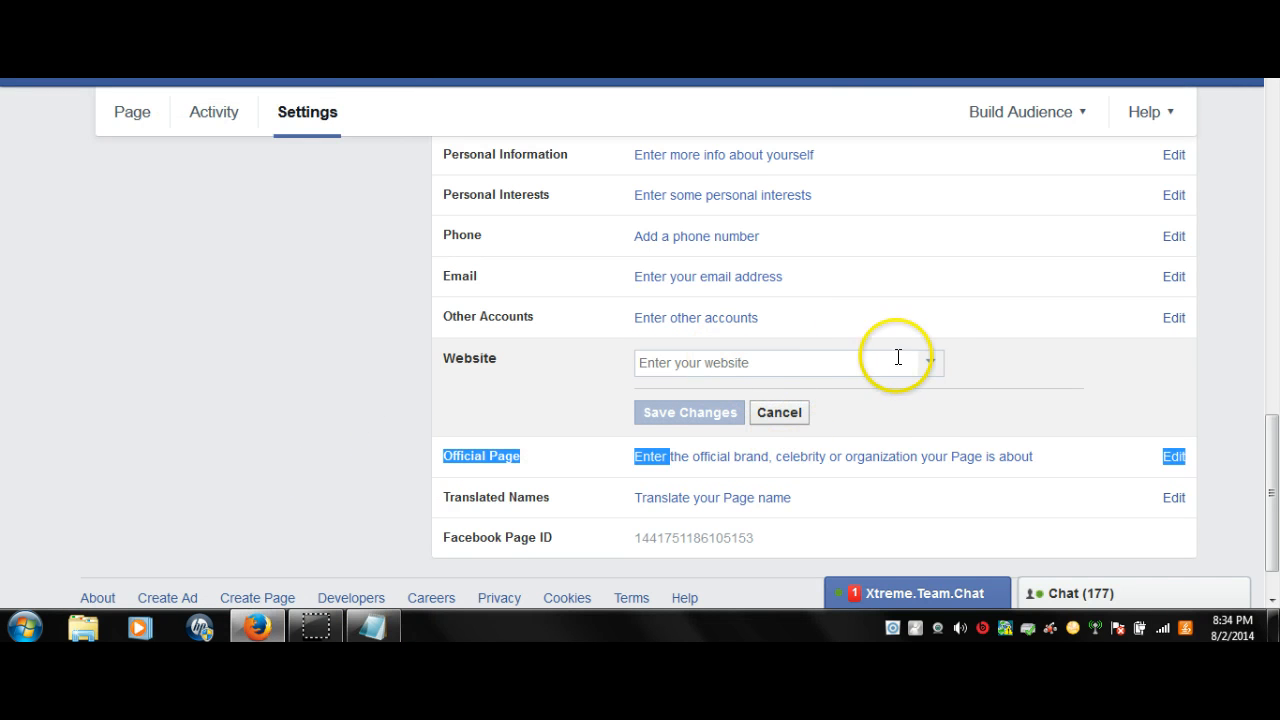
pyautogui.click(798, 414)
pyautogui.click(899, 447)
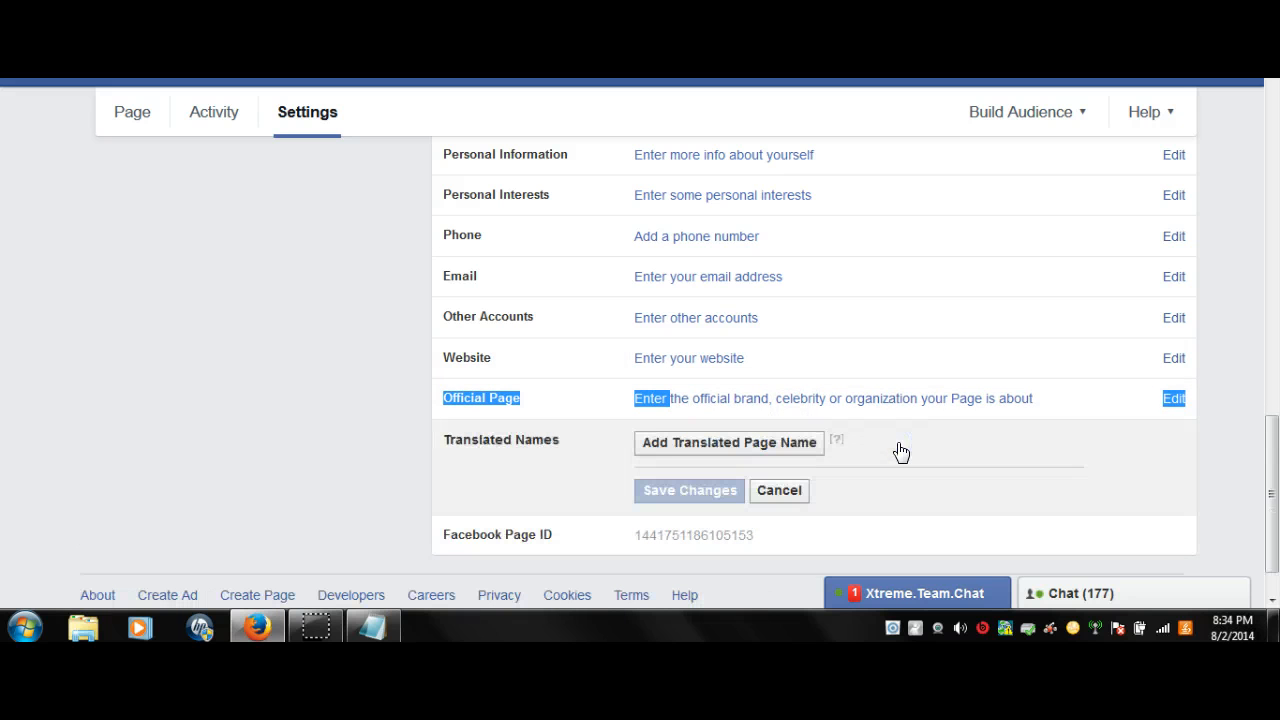
pyautogui.click(768, 490)
pyautogui.click(357, 377)
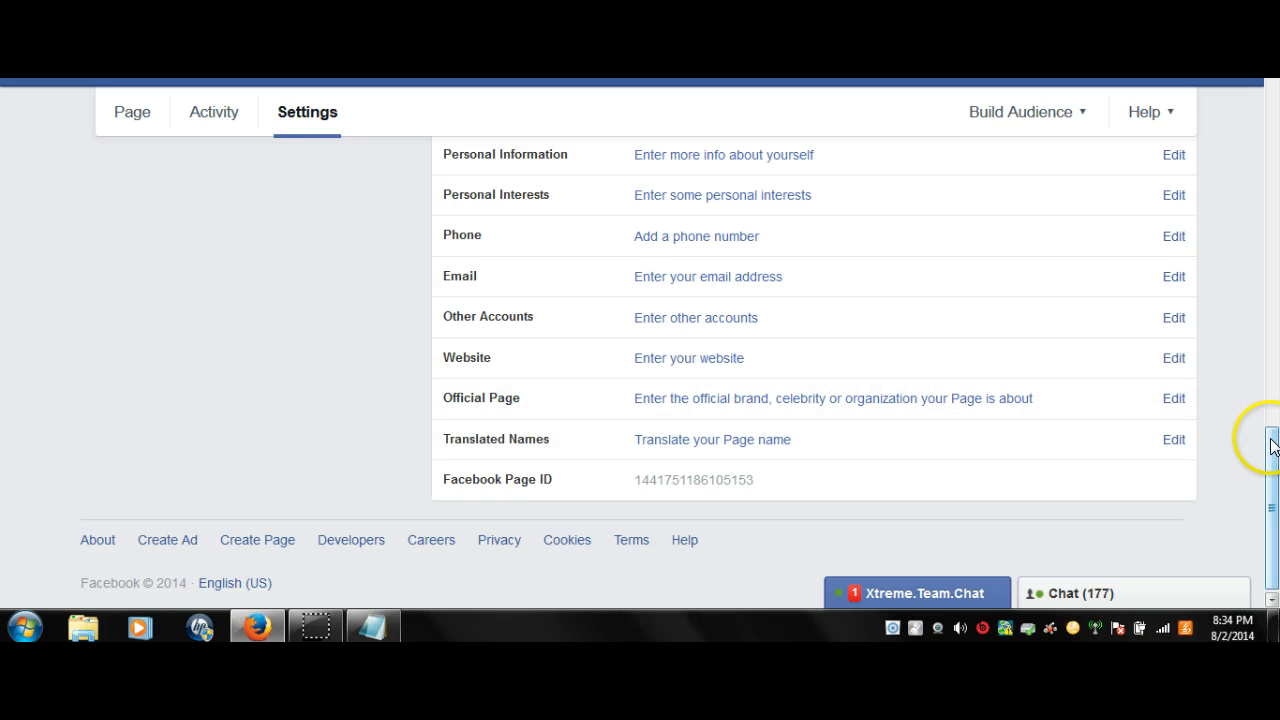
# Step: Go to the new page and review the About text and Basic Info in its About section
pyautogui.moveTo(1272, 447); pyautogui.dragTo(1273, 98)
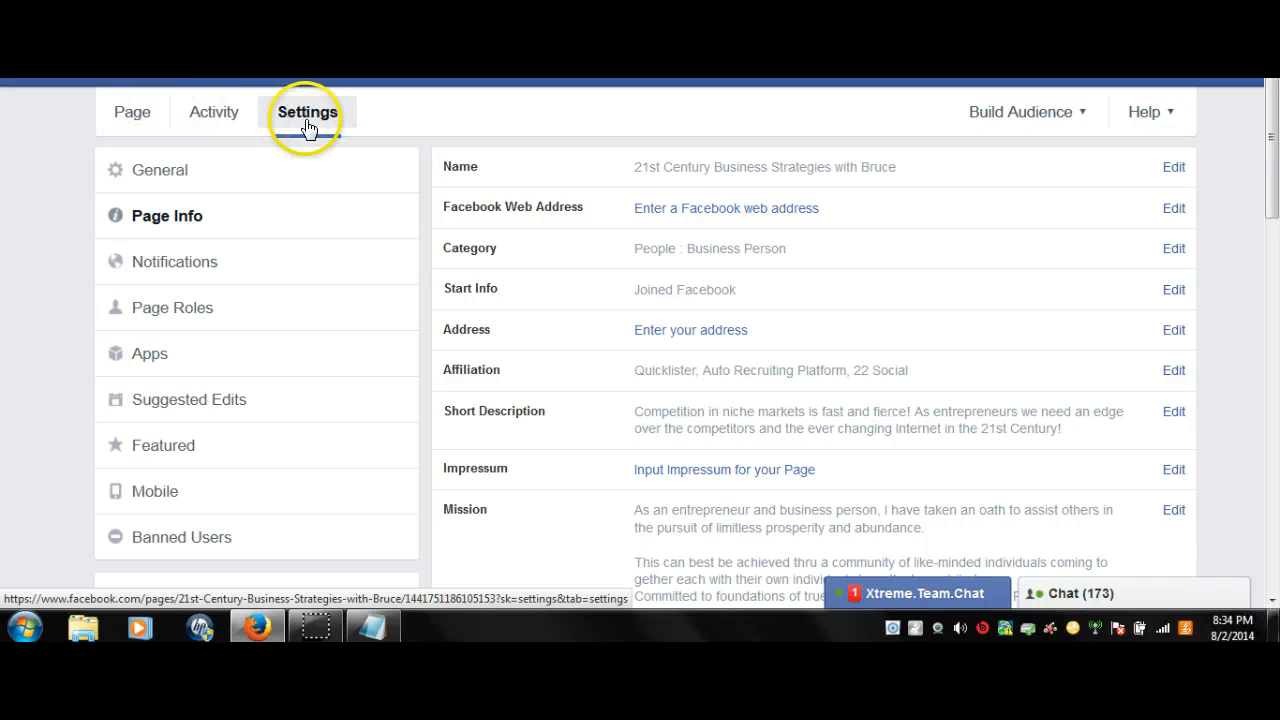
pyautogui.click(133, 118)
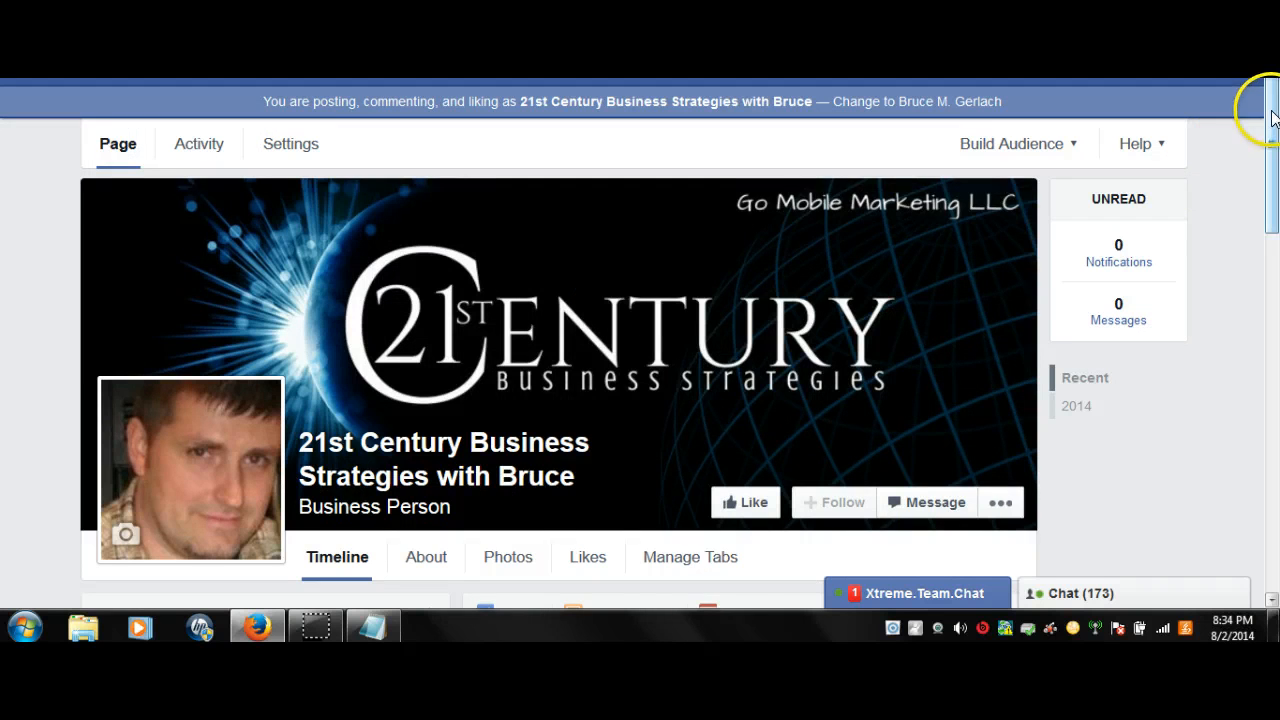
pyautogui.scroll(-1, 1257, 112)
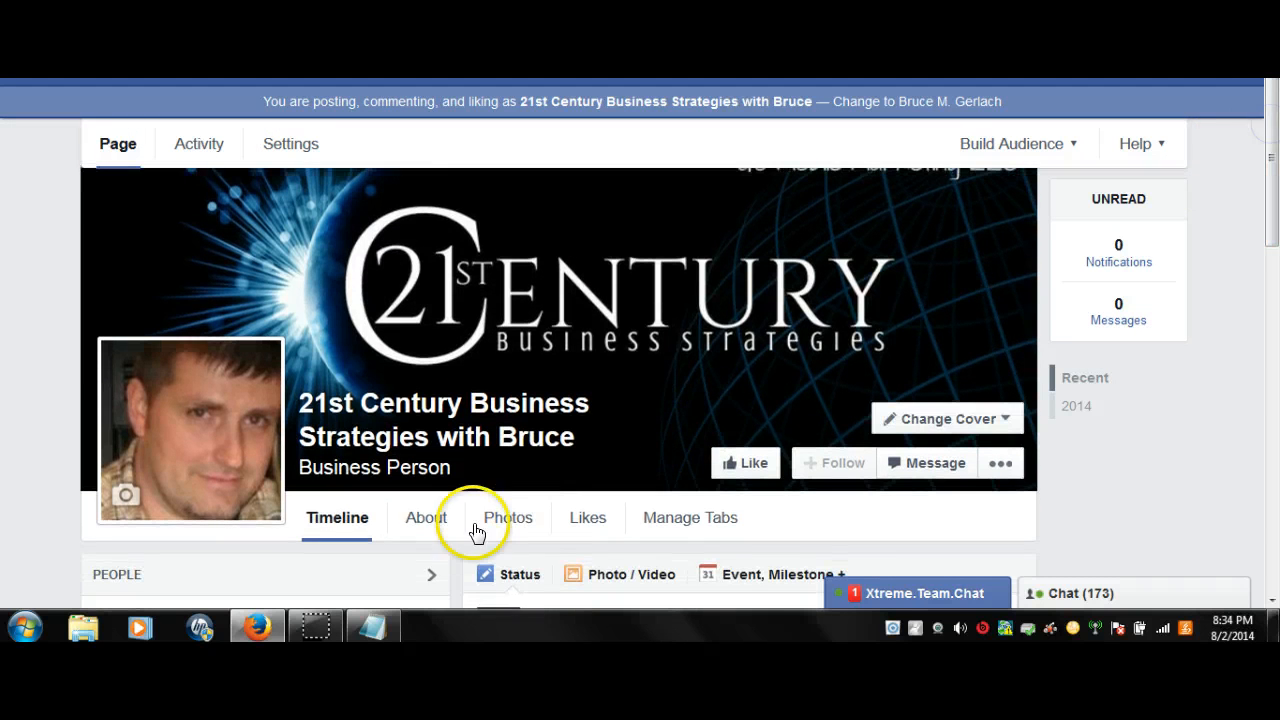
pyautogui.click(423, 522)
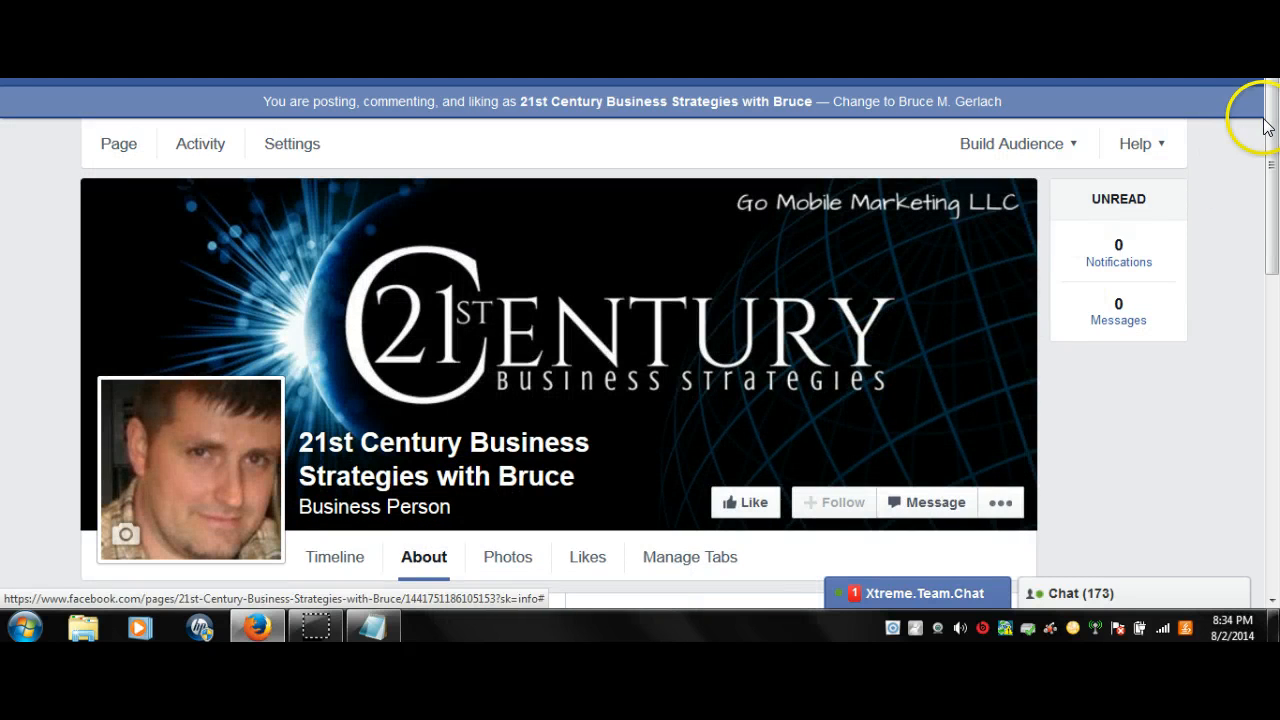
pyautogui.moveTo(1270, 118); pyautogui.dragTo(1274, 290)
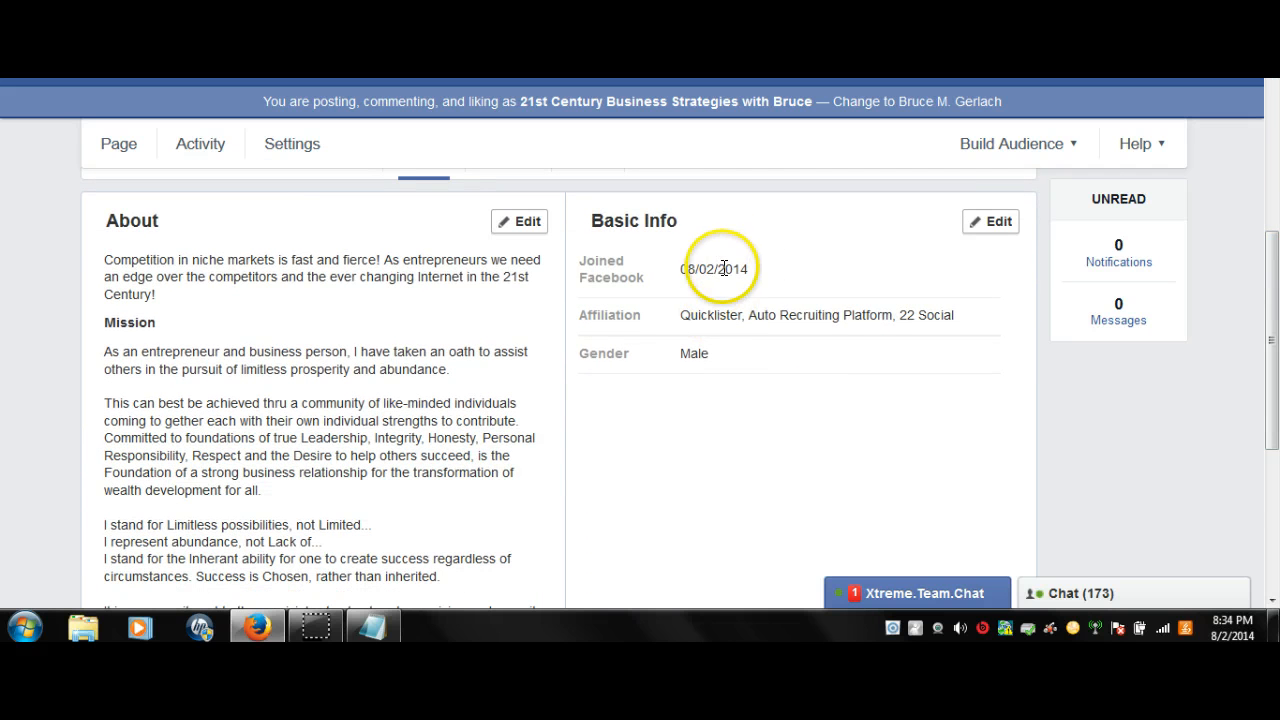
# Step: Open the page's settings from Basic Info, look through the General settings, and return to Page Info
pyautogui.click(990, 230)
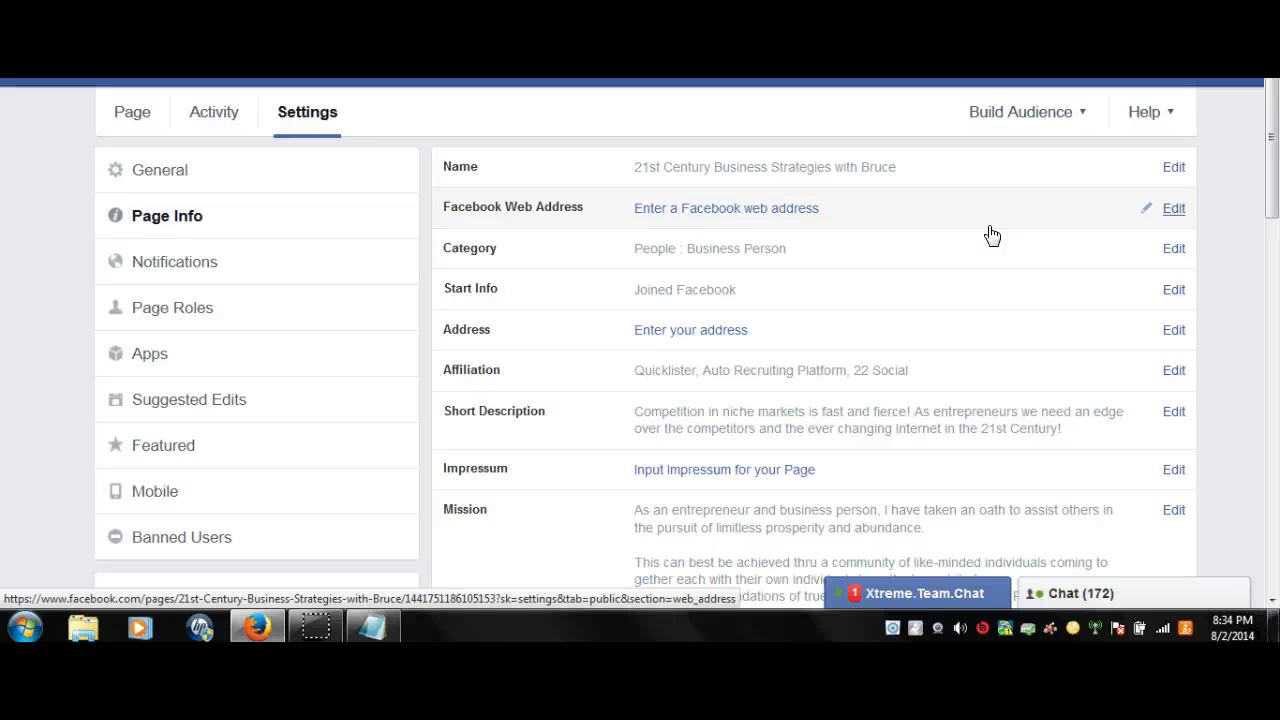
pyautogui.click(277, 170)
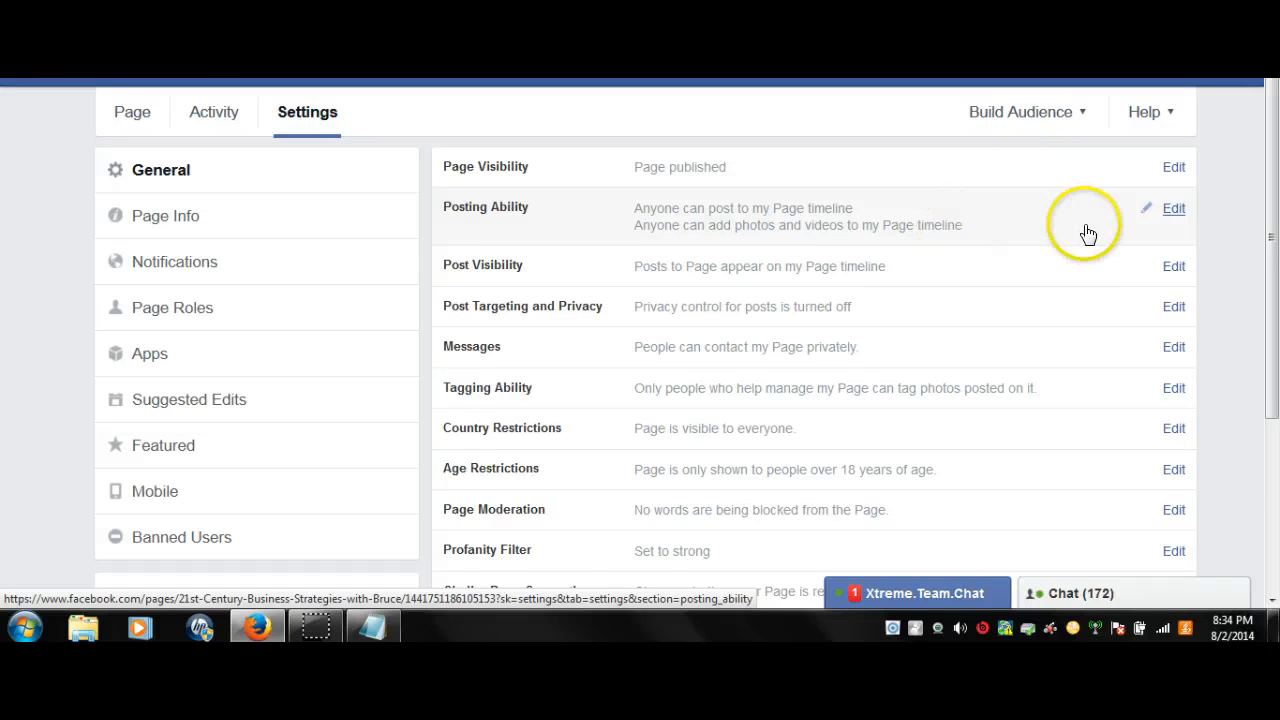
pyautogui.moveTo(1272, 152); pyautogui.dragTo(1275, 180)
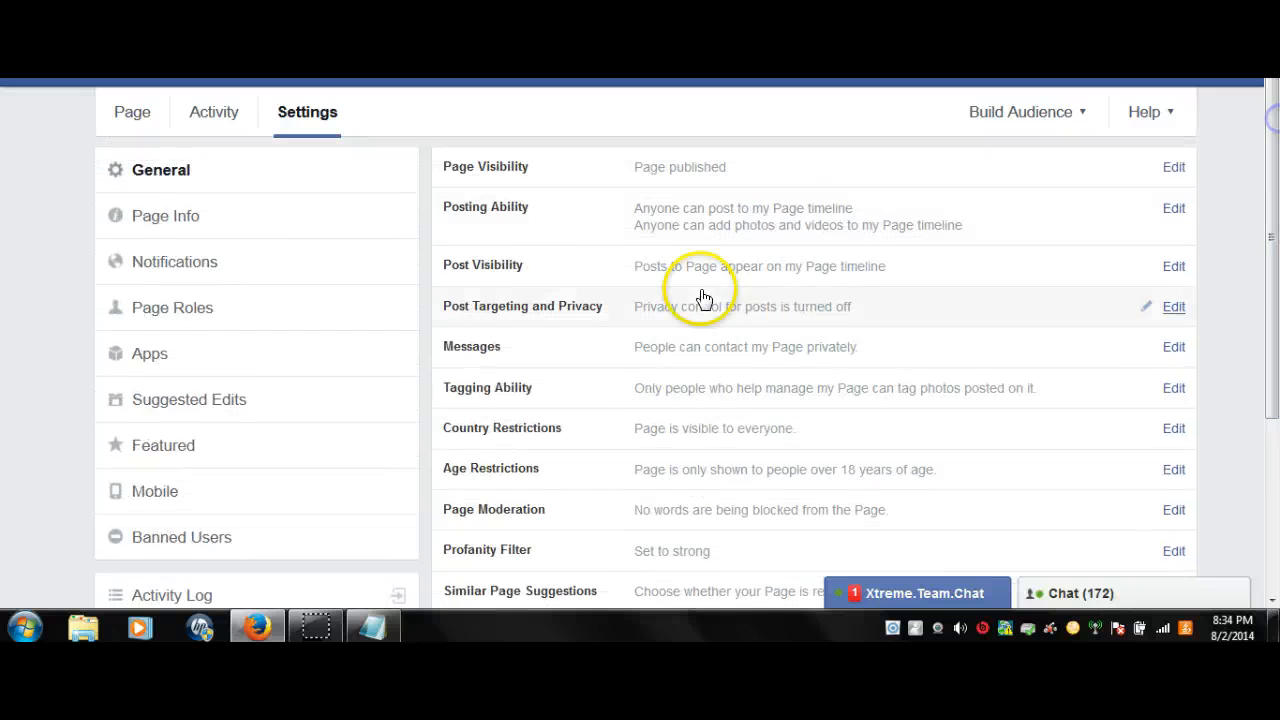
pyautogui.click(208, 226)
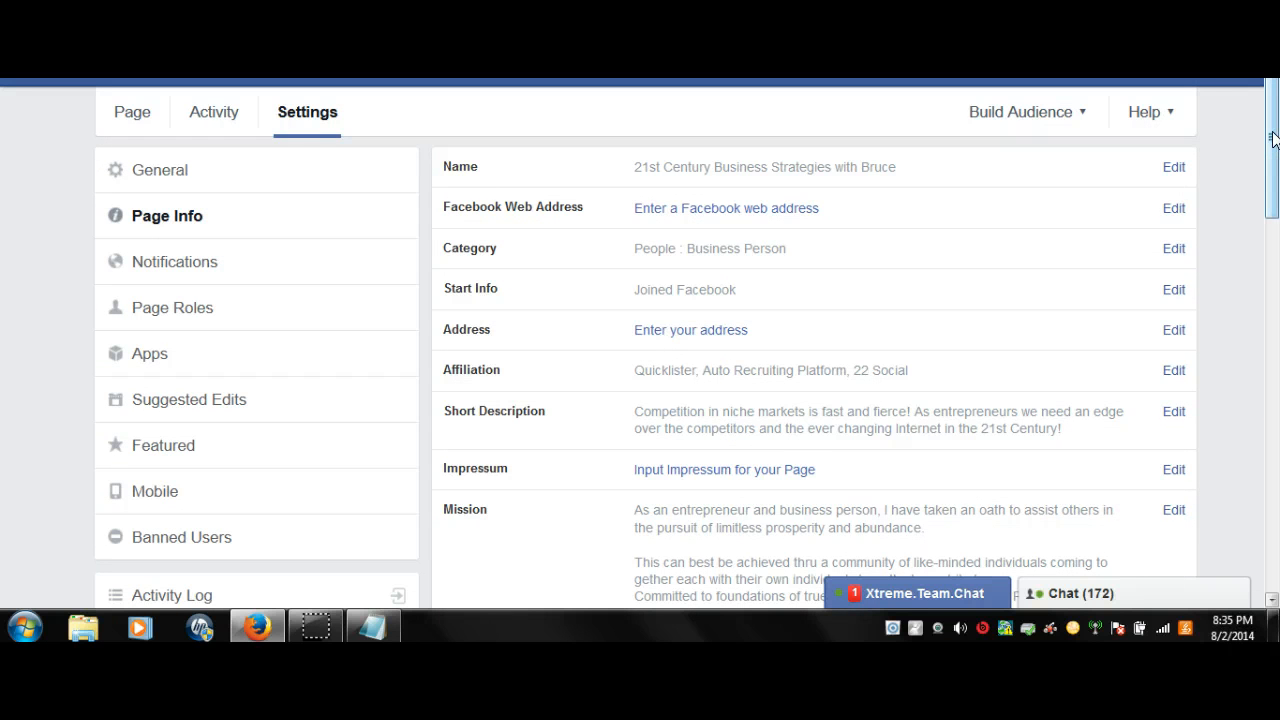
pyautogui.moveTo(1273, 138)
pyautogui.mouseDown()
pyautogui.moveTo(1274, 482)
pyautogui.moveTo(1271, 118)
pyautogui.mouseUp()
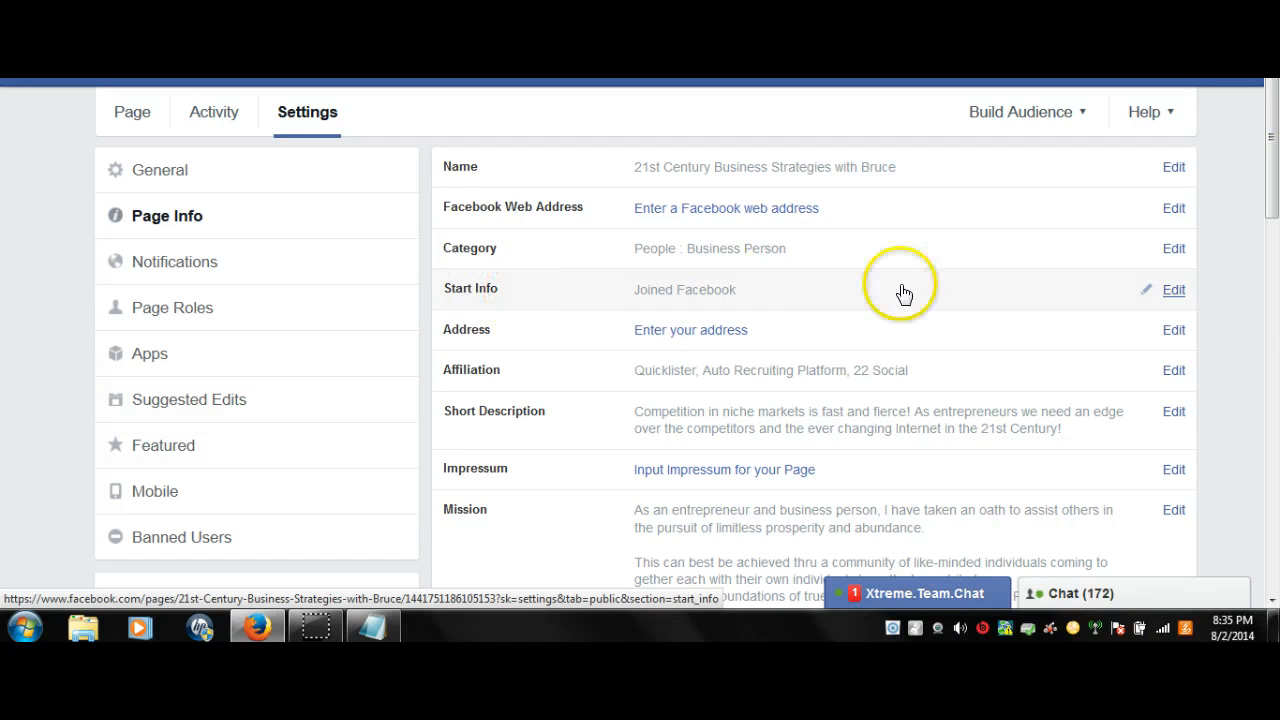
# Step: Set the page's Start Info to Created in July 2013 and save it
pyautogui.click(957, 284)
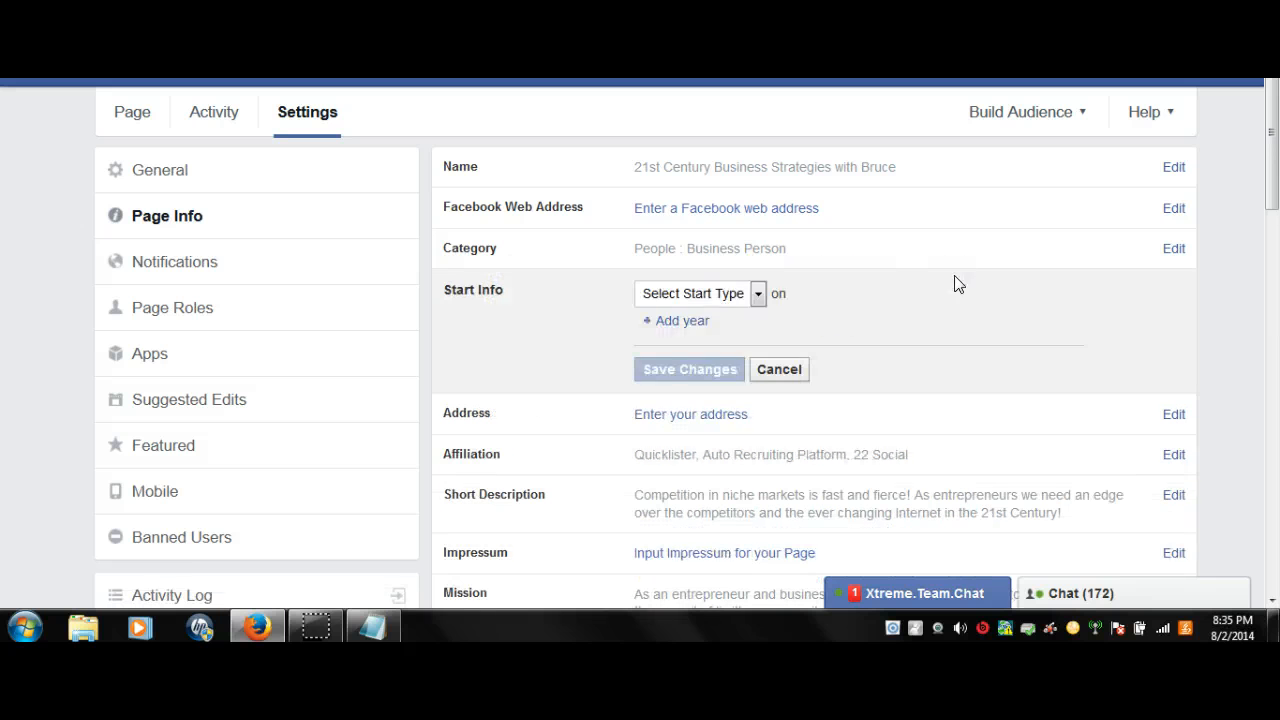
pyautogui.click(760, 295)
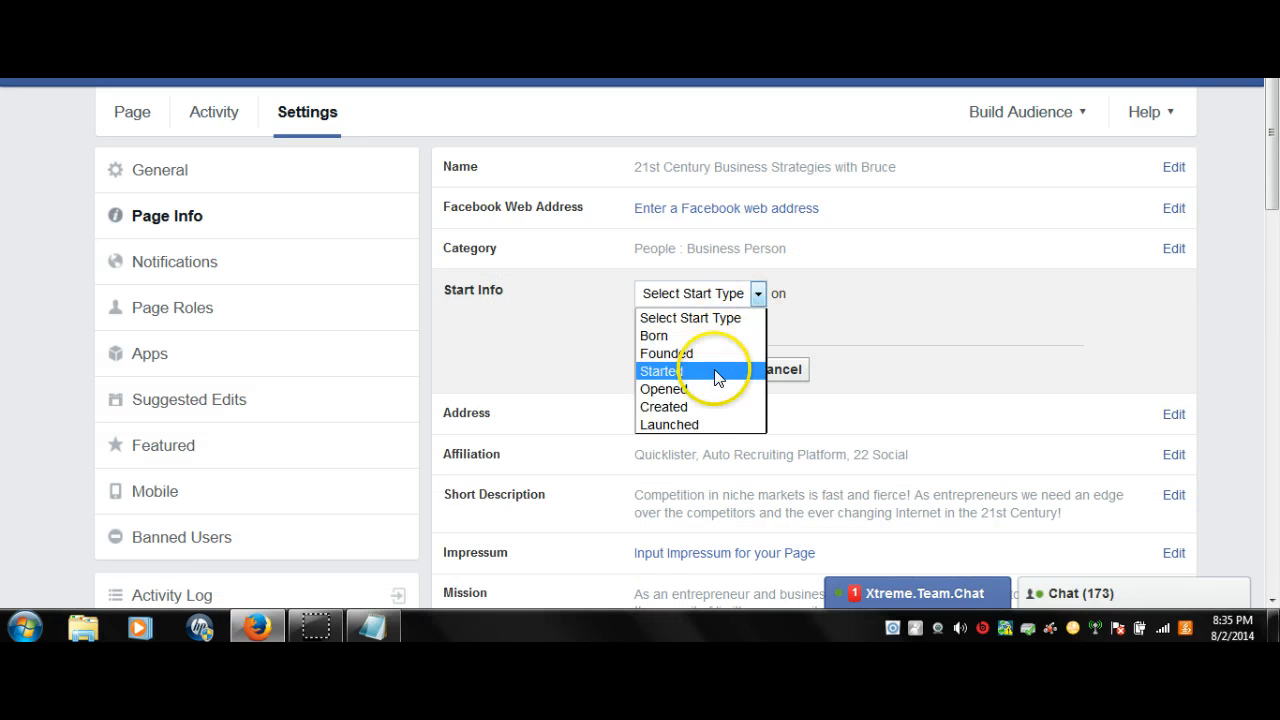
pyautogui.click(706, 407)
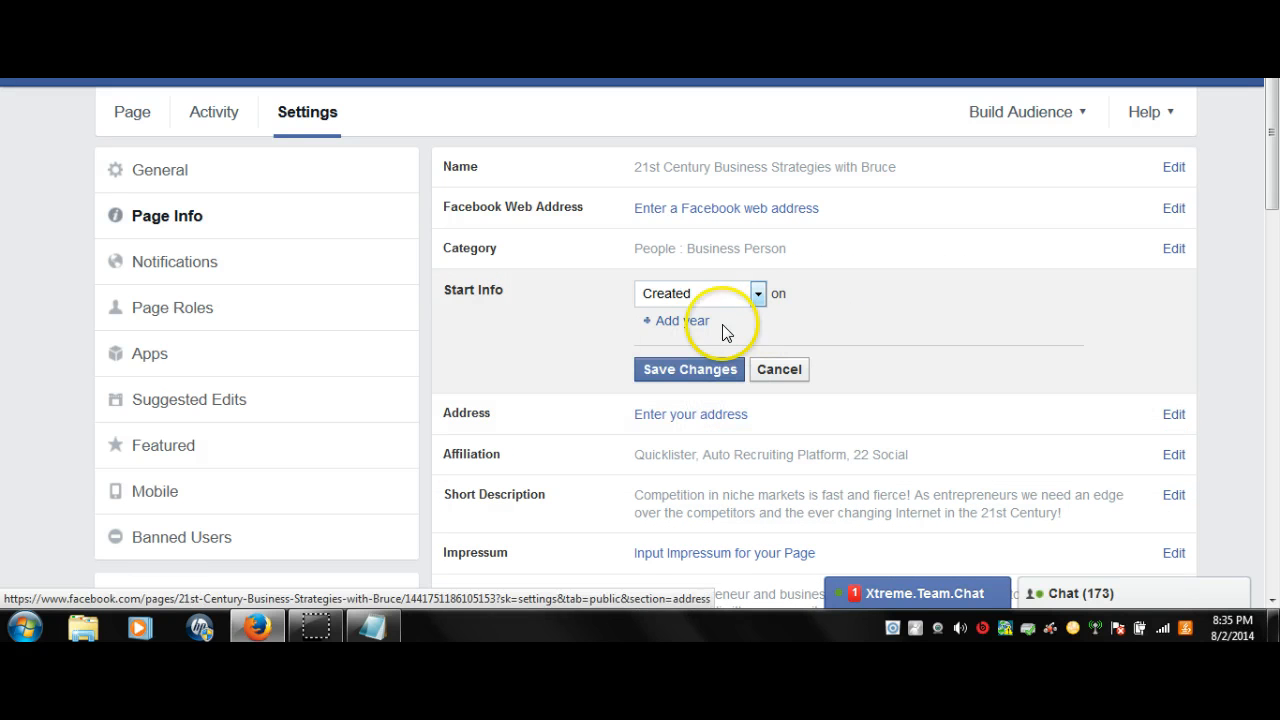
pyautogui.click(682, 320)
pyautogui.click(687, 320)
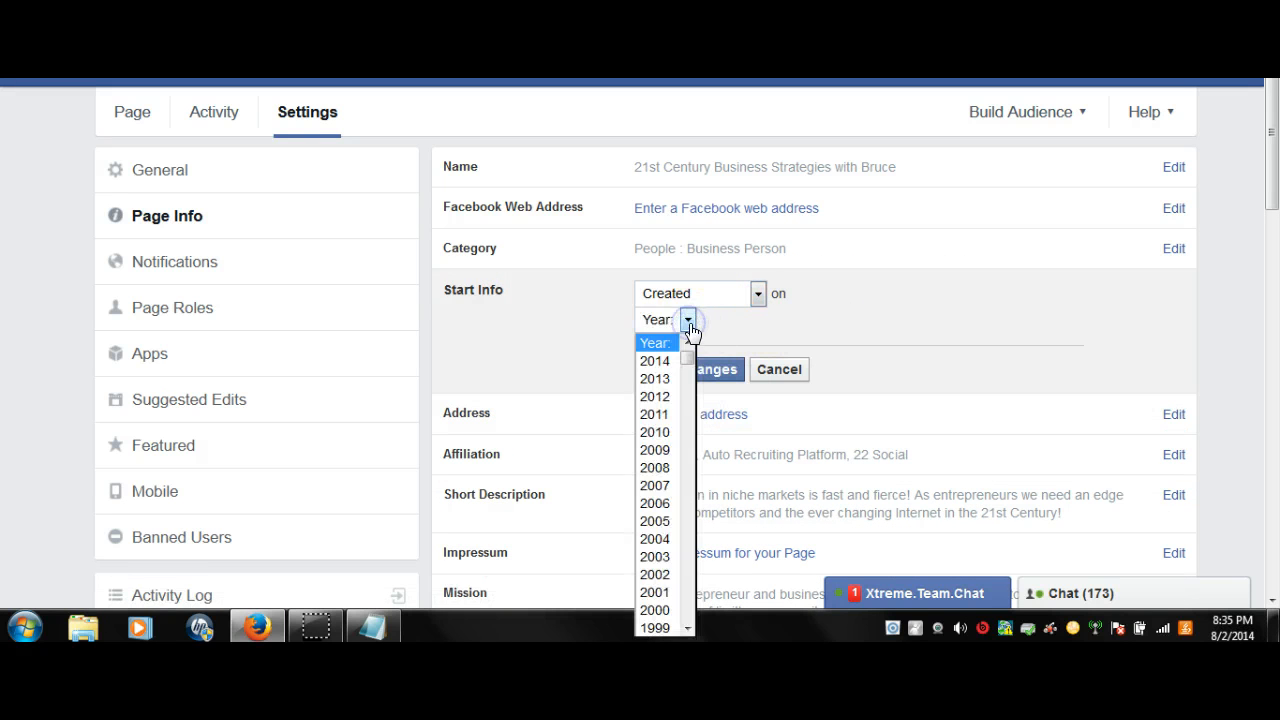
pyautogui.click(655, 378)
pyautogui.click(750, 321)
pyautogui.click(766, 328)
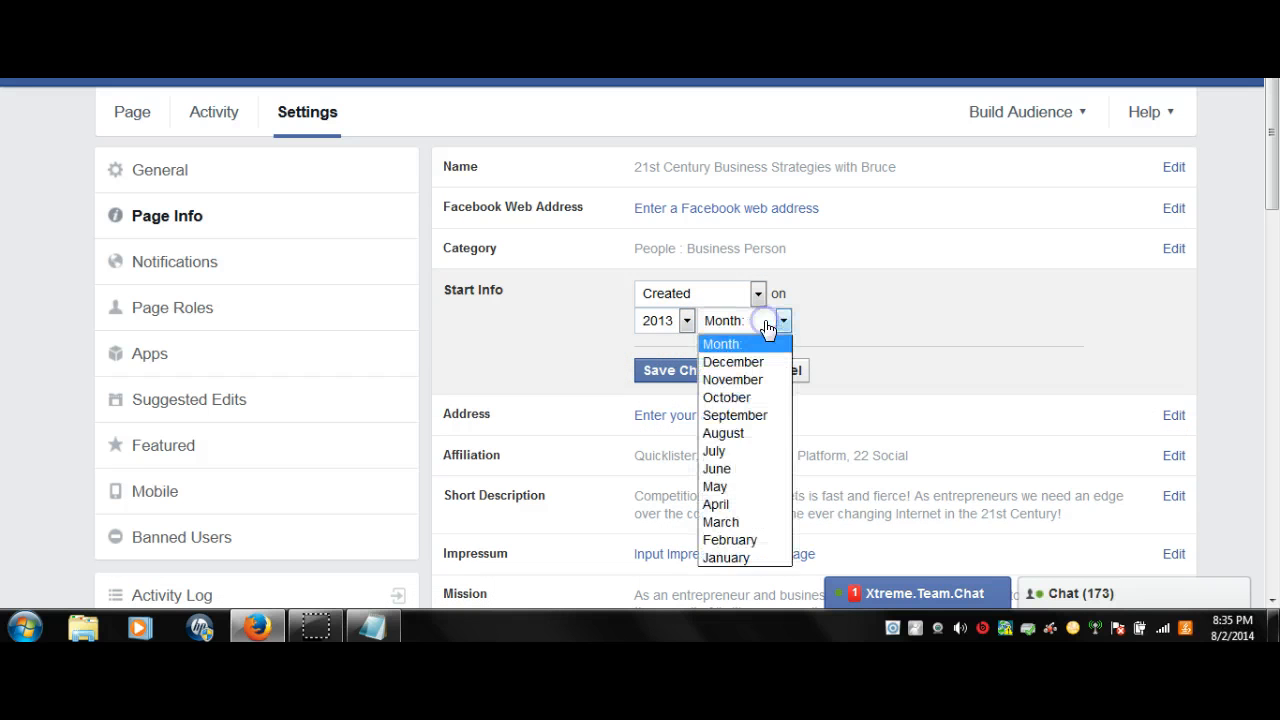
pyautogui.click(736, 454)
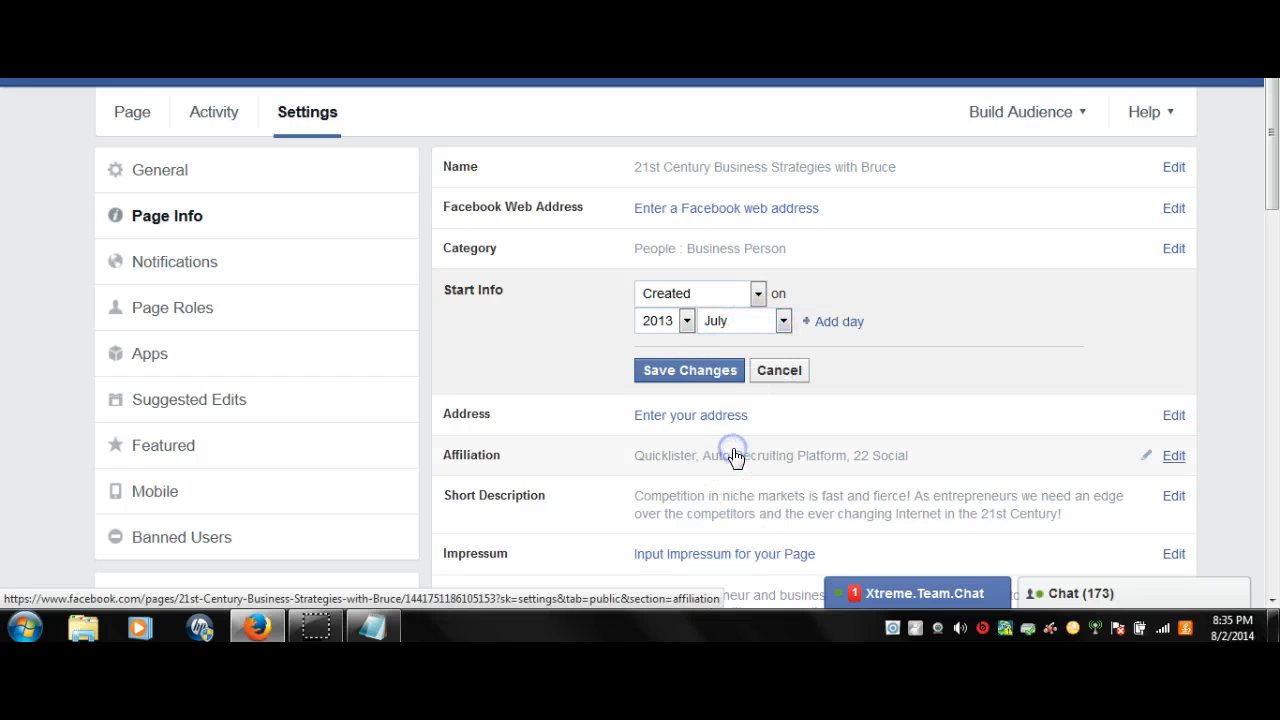
pyautogui.click(714, 372)
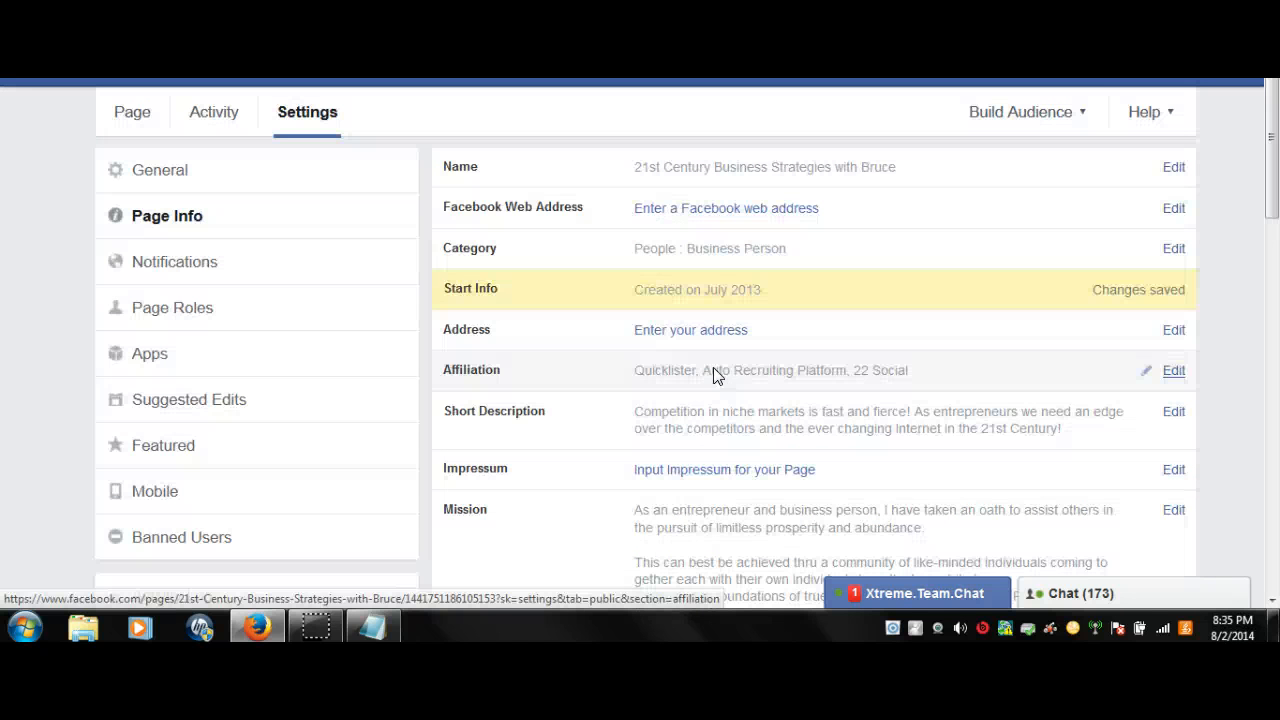
# Step: Check the creation date under Basic Info in the page's About section
pyautogui.click(134, 114)
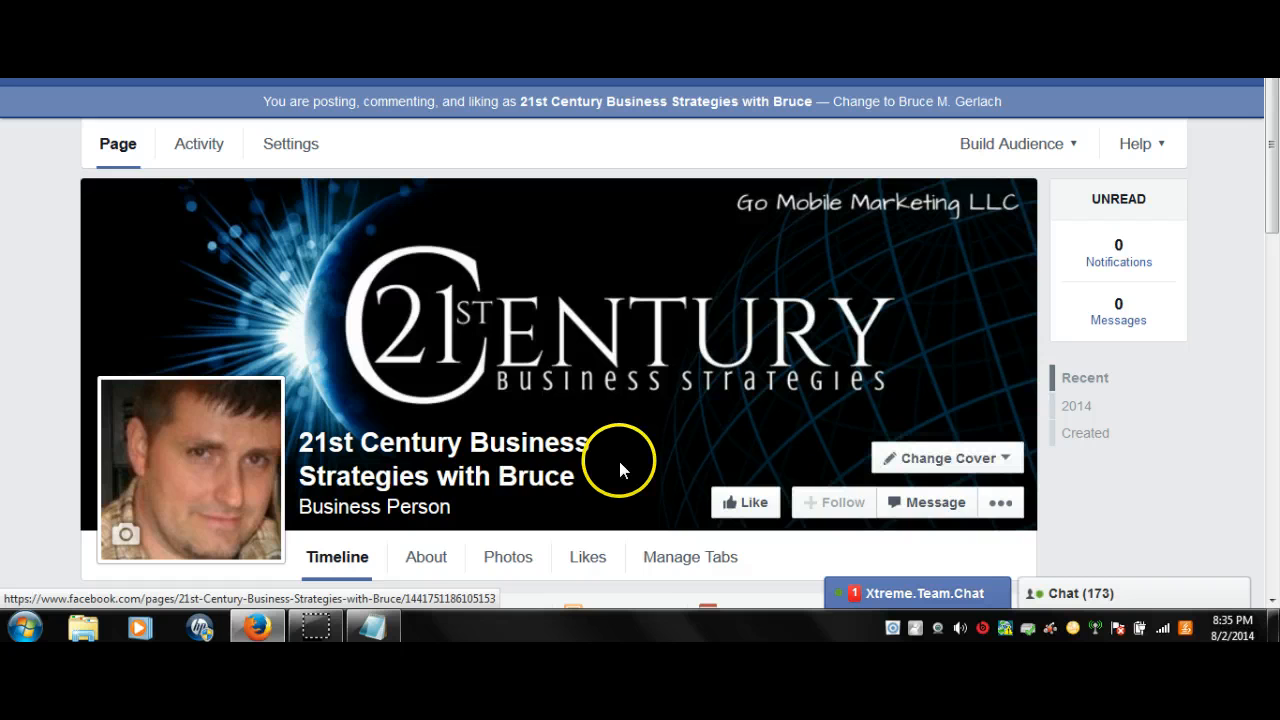
pyautogui.click(420, 560)
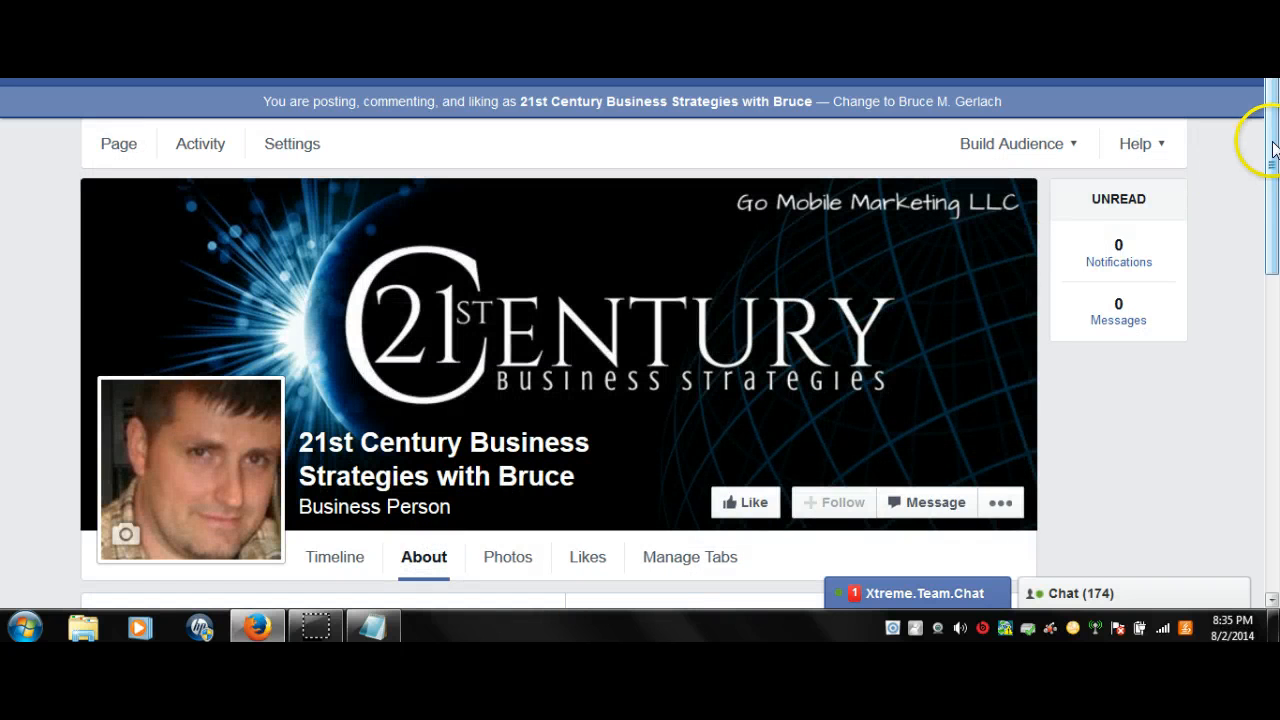
pyautogui.moveTo(1272, 157); pyautogui.dragTo(1272, 277)
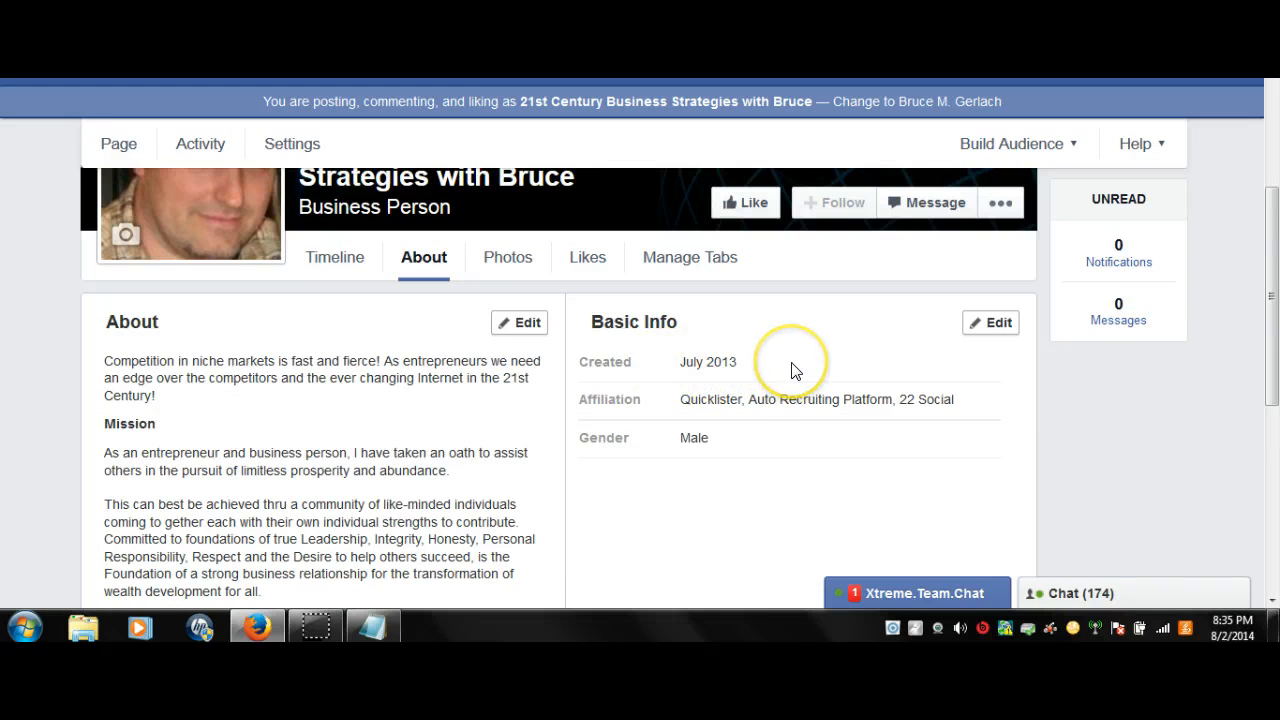
# Step: Examine the Created milestone at the end of the page's Timeline, and return to the cover photo
pyautogui.click(348, 266)
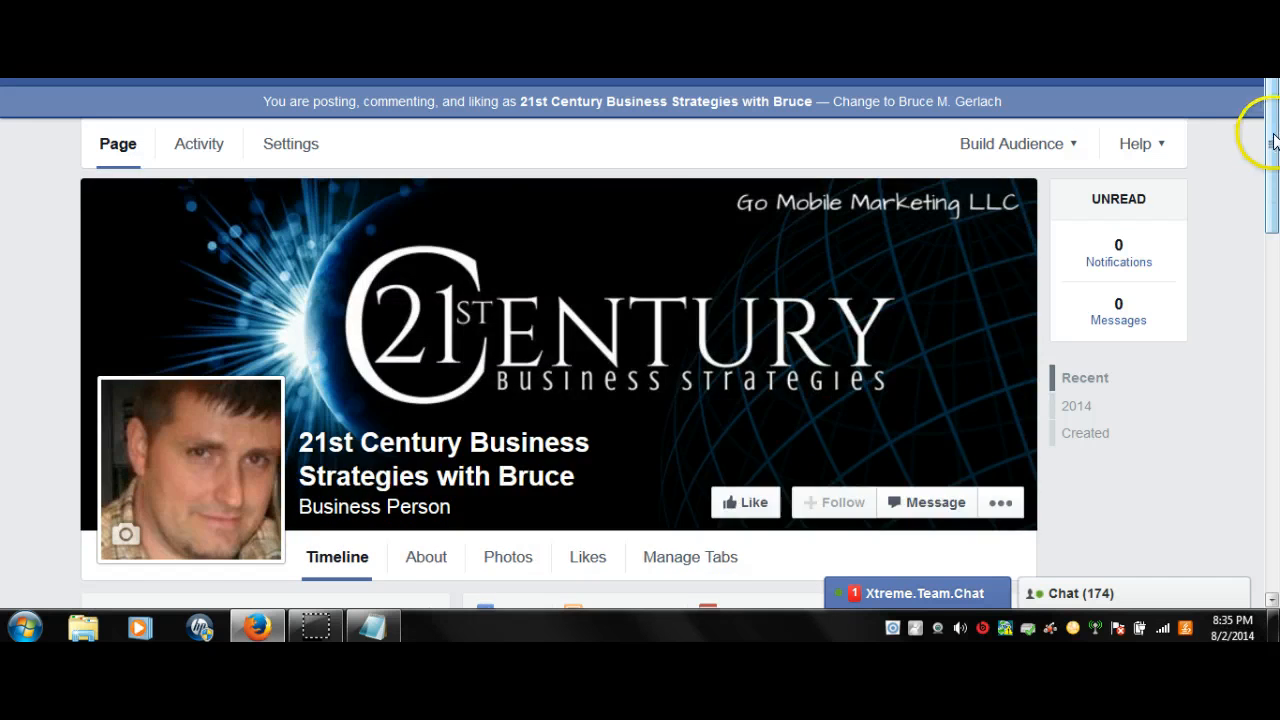
pyautogui.moveTo(1272, 130); pyautogui.dragTo(1268, 592)
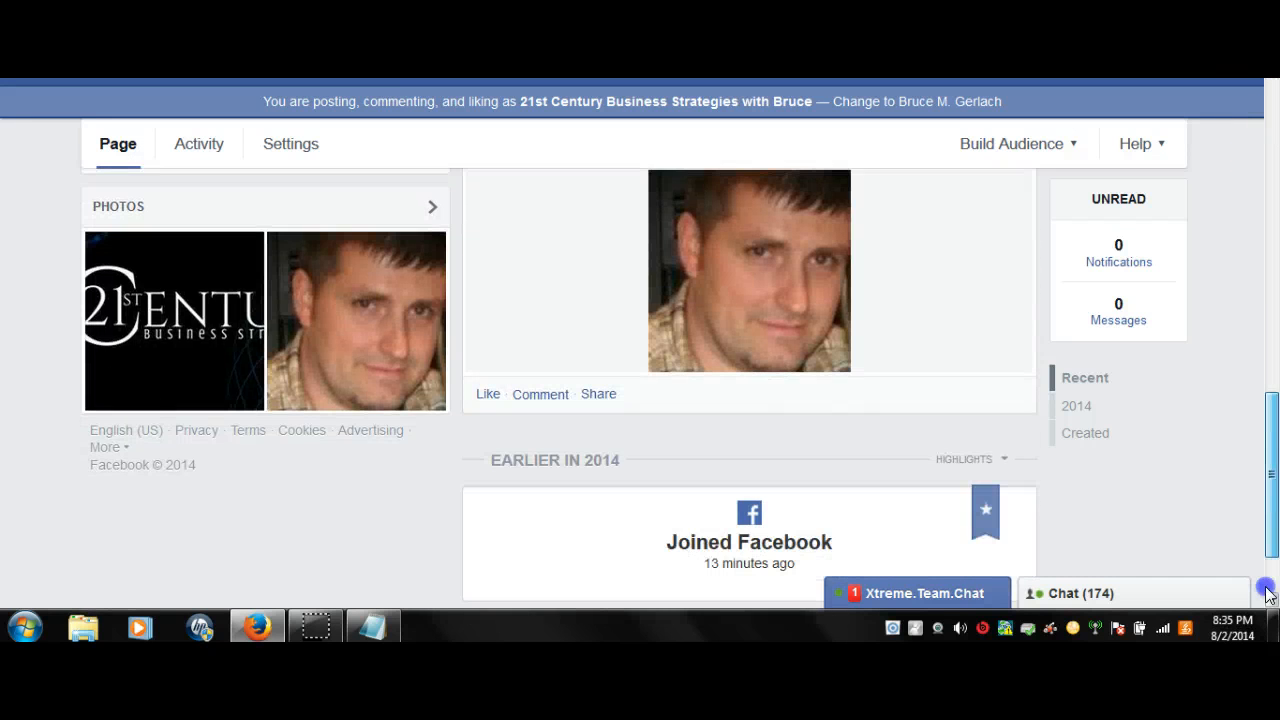
pyautogui.click(1272, 600)
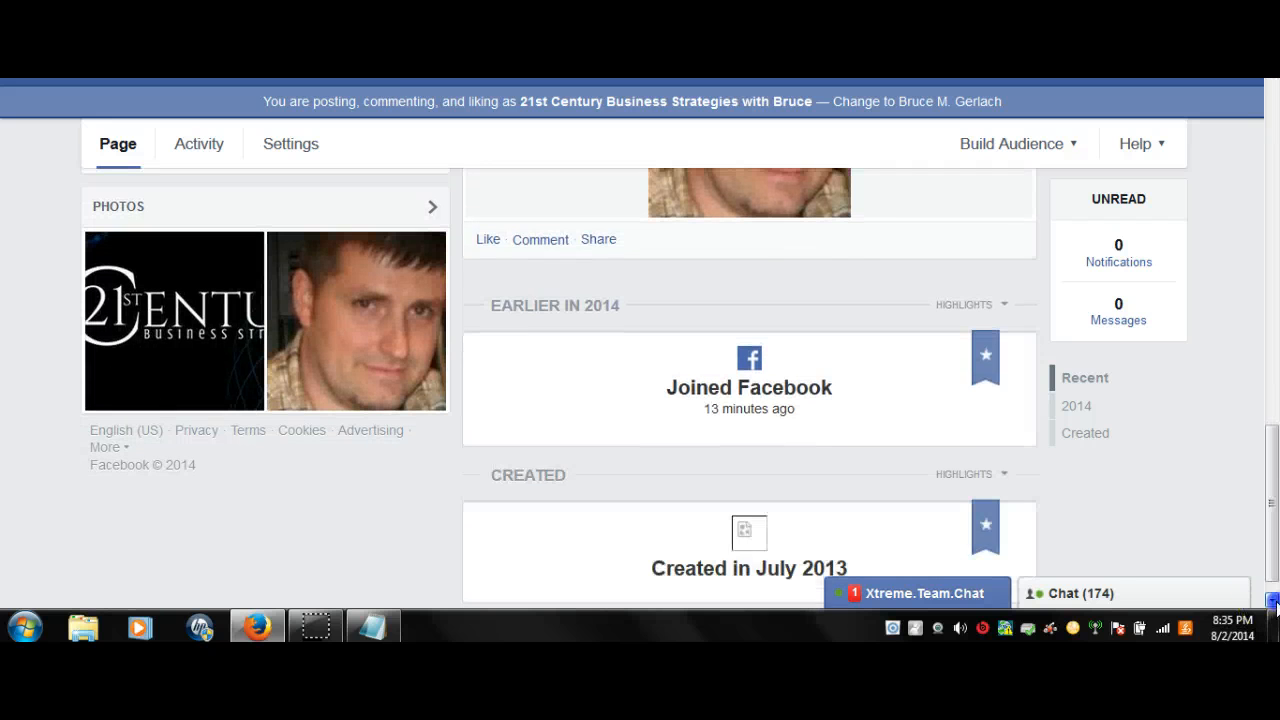
pyautogui.click(818, 538)
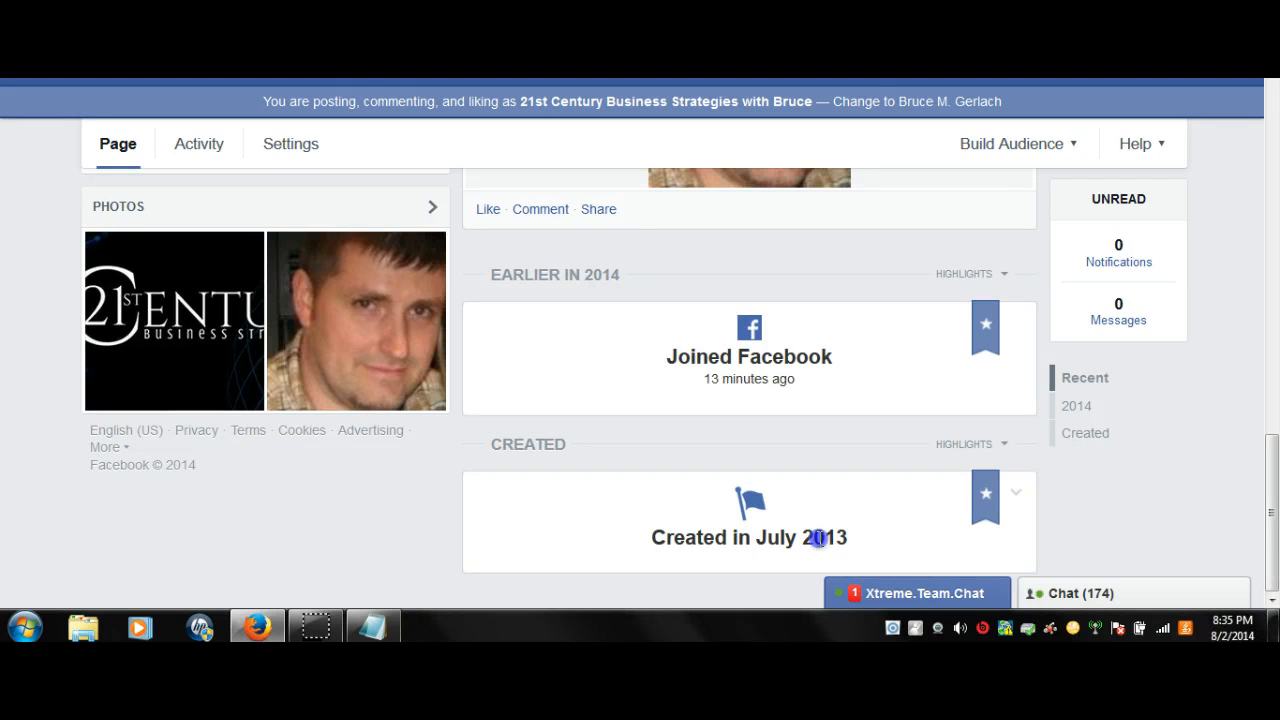
pyautogui.moveTo(818, 538); pyautogui.dragTo(626, 543)
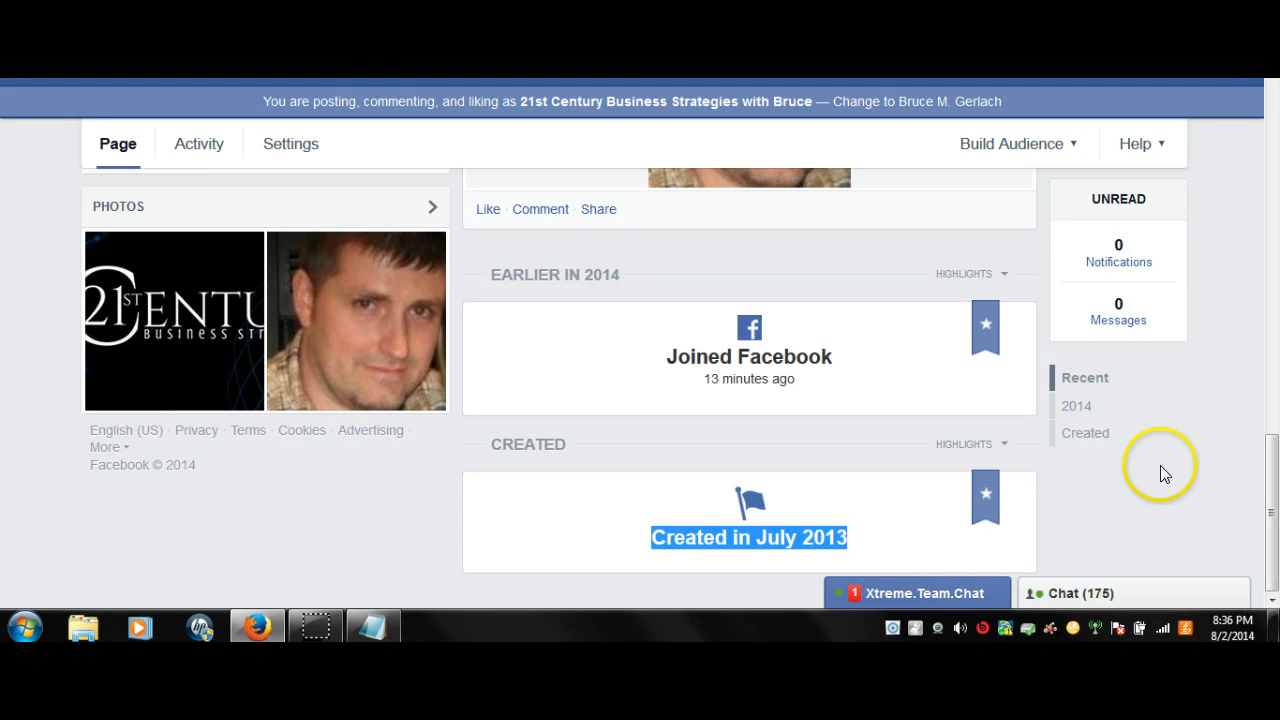
pyautogui.click(1074, 519)
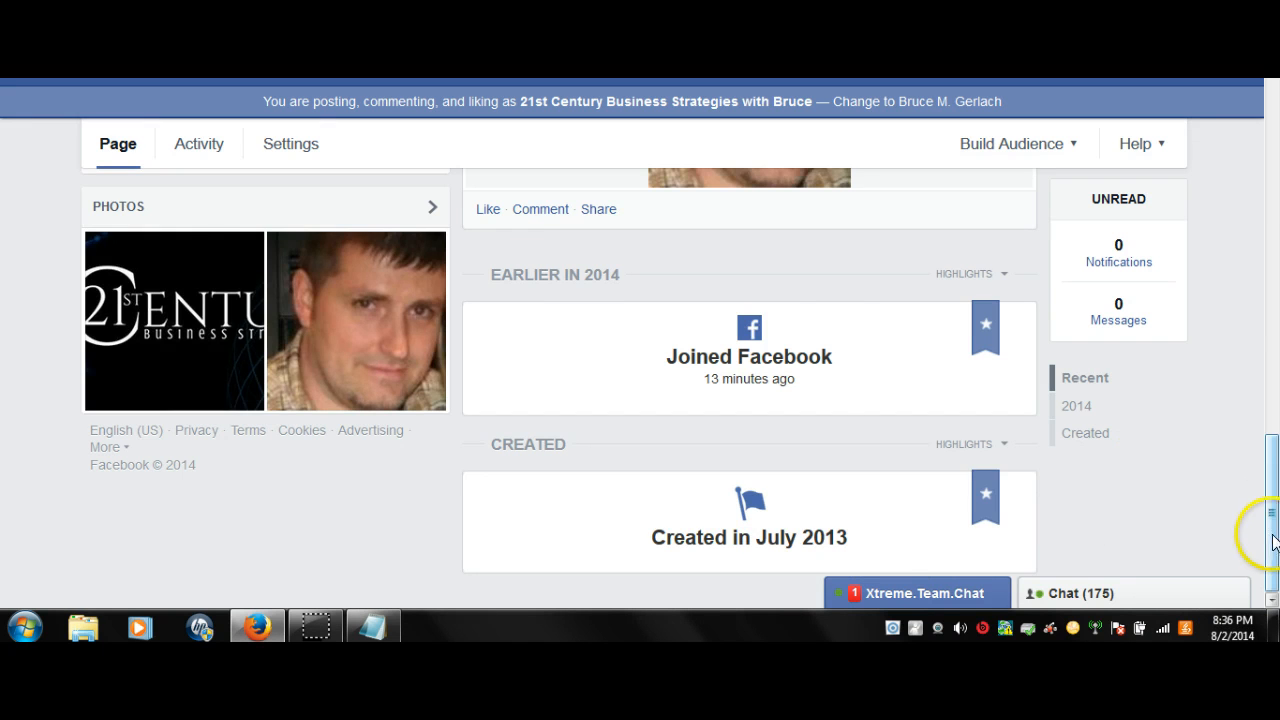
pyautogui.moveTo(1272, 535); pyautogui.dragTo(1275, 102)
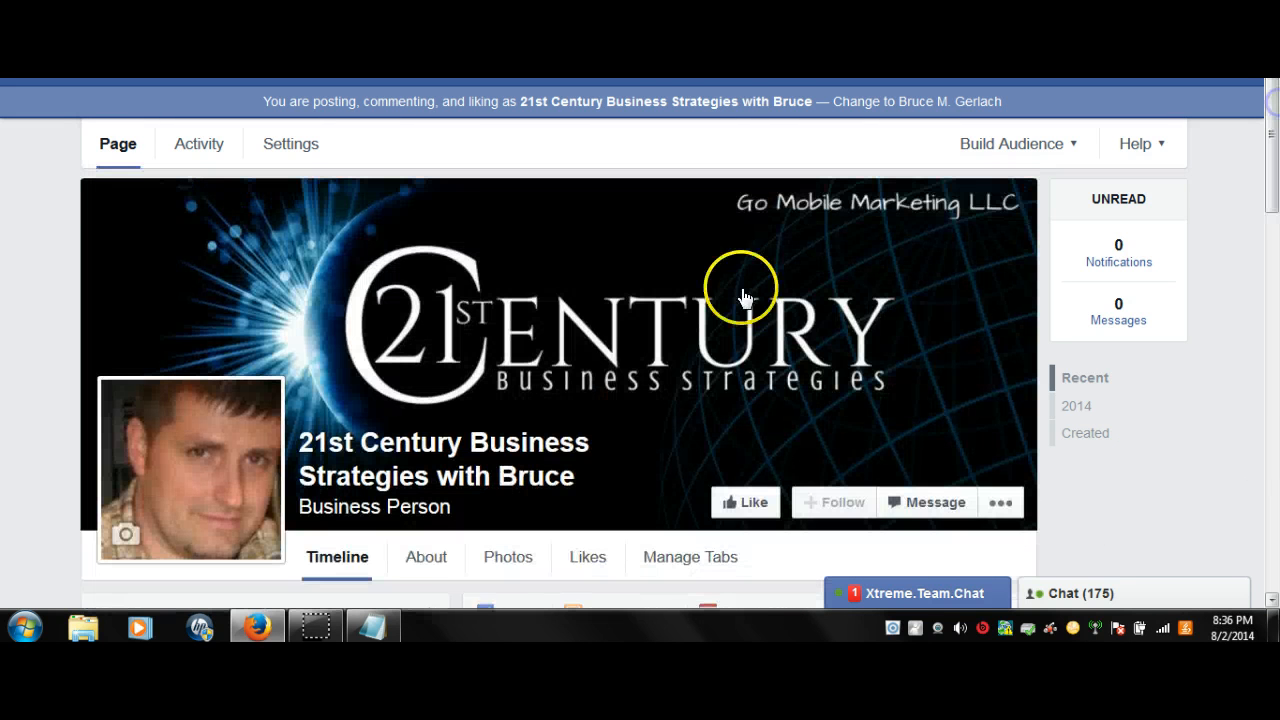